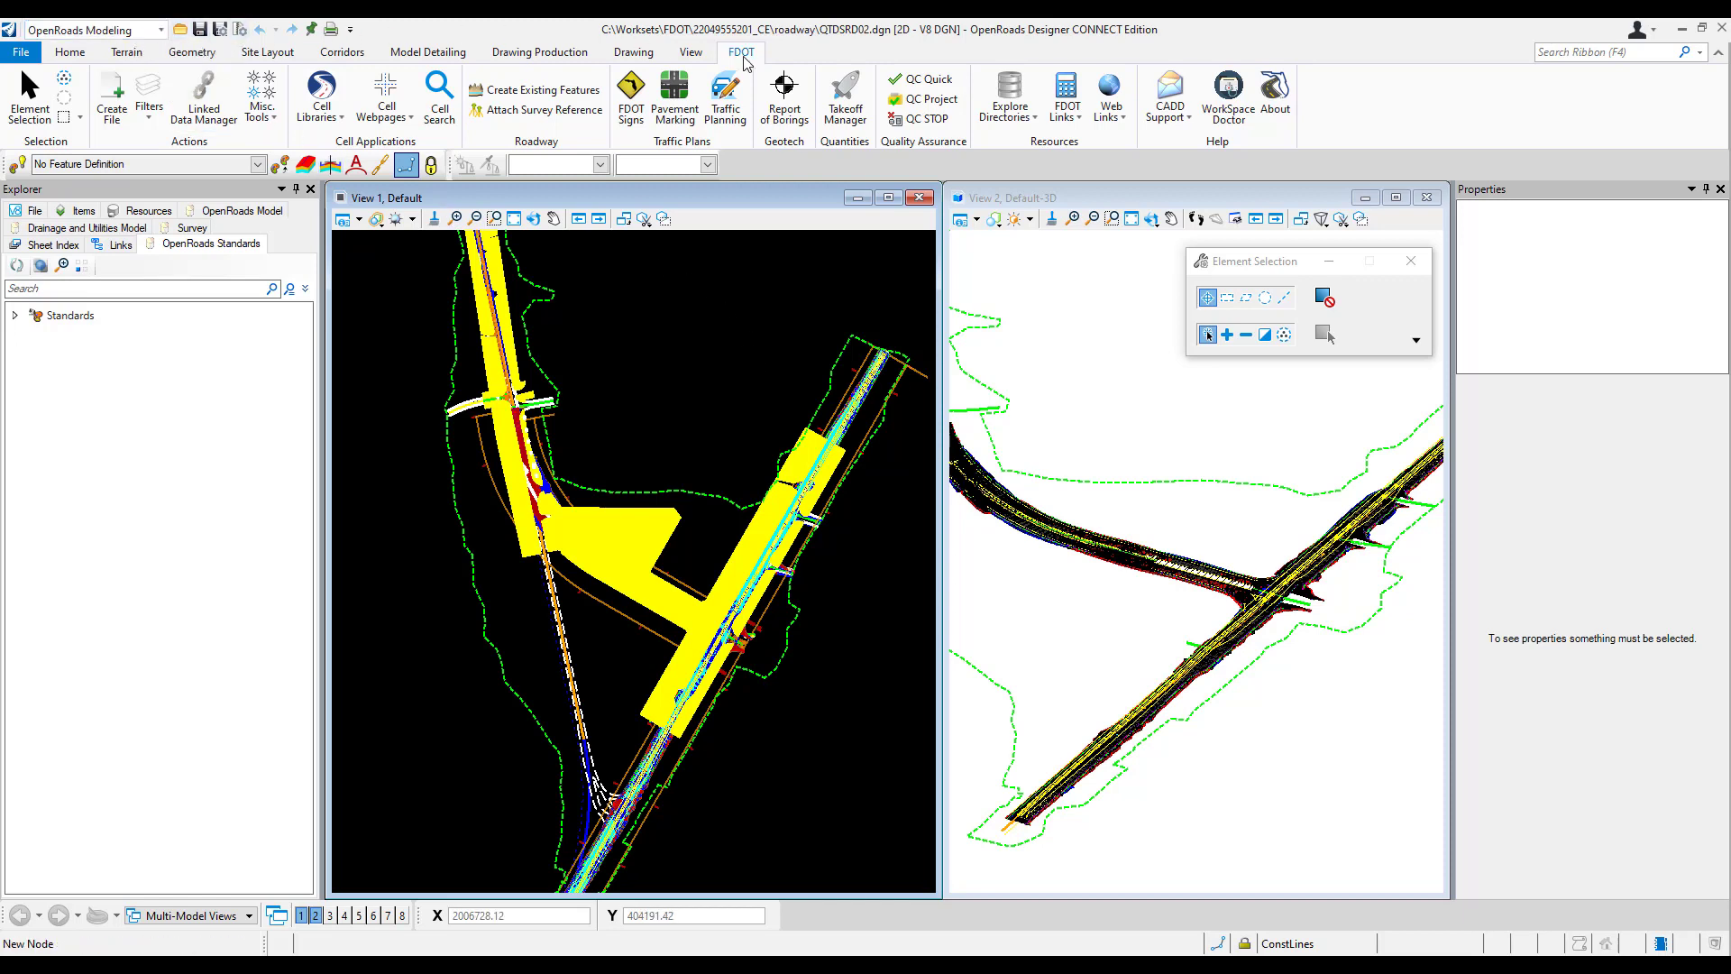
Step: Use the FDOT Links menu to open Web Gate and the Designer Interface login page
left_click(1078, 117)
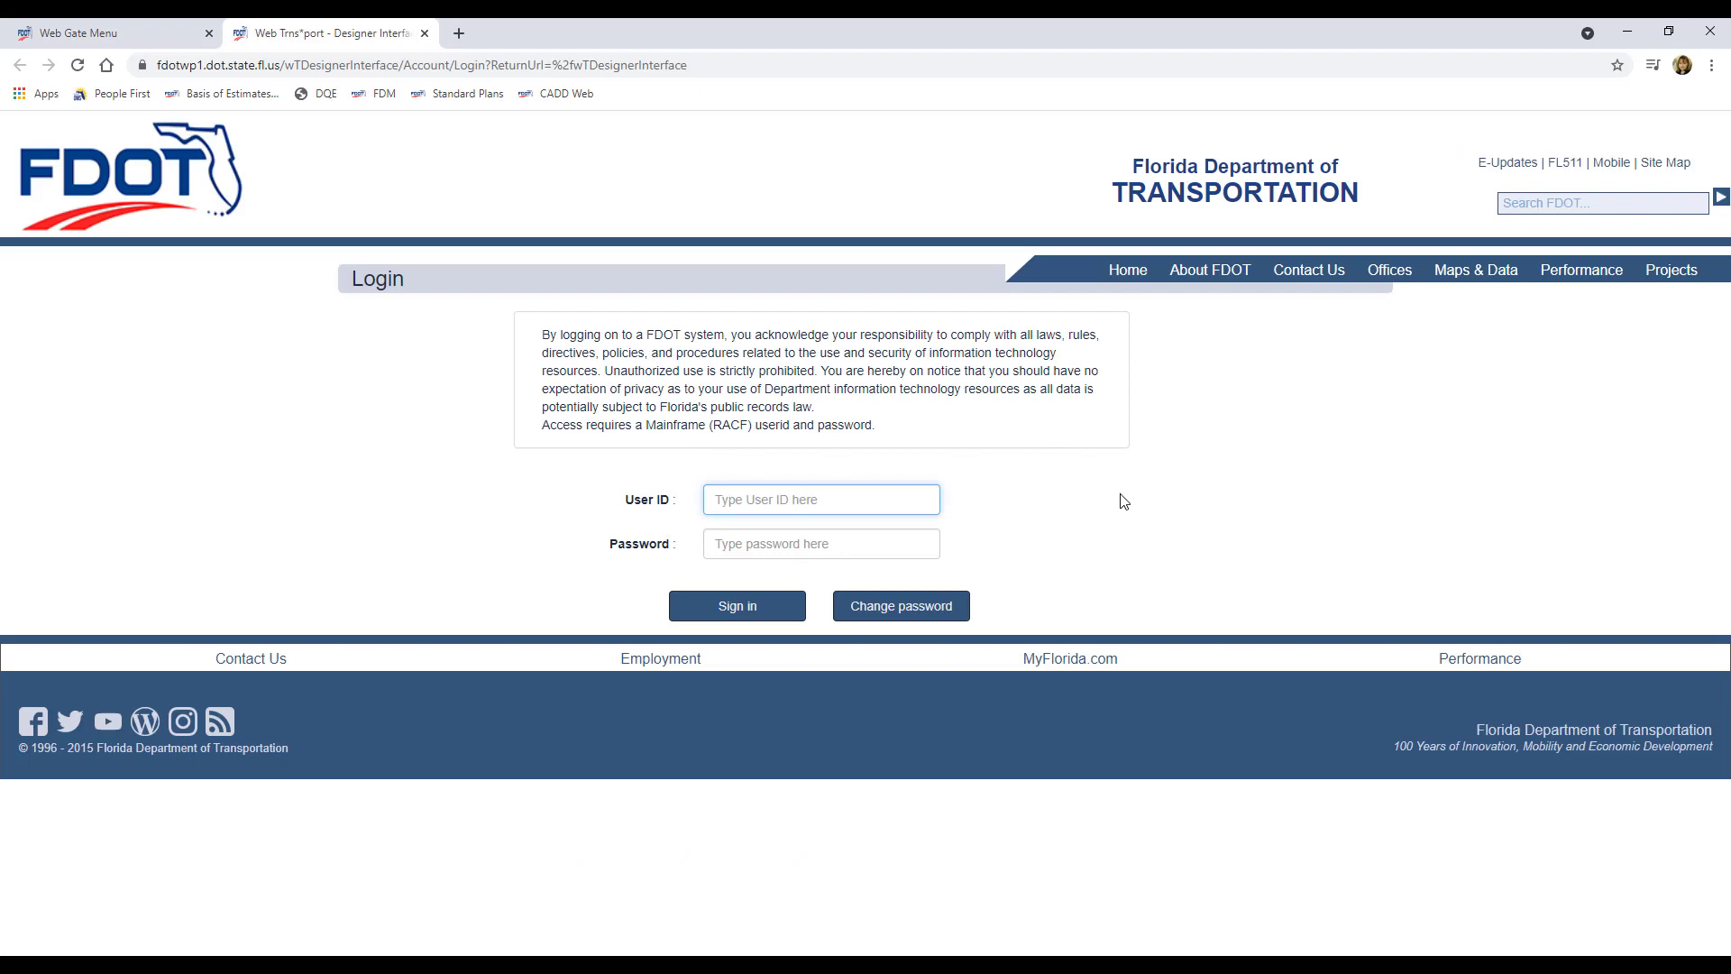
Step: Log in to Designer Interface with the user ID and password to reach the Project List
type("ps972kd")
key("Tab")
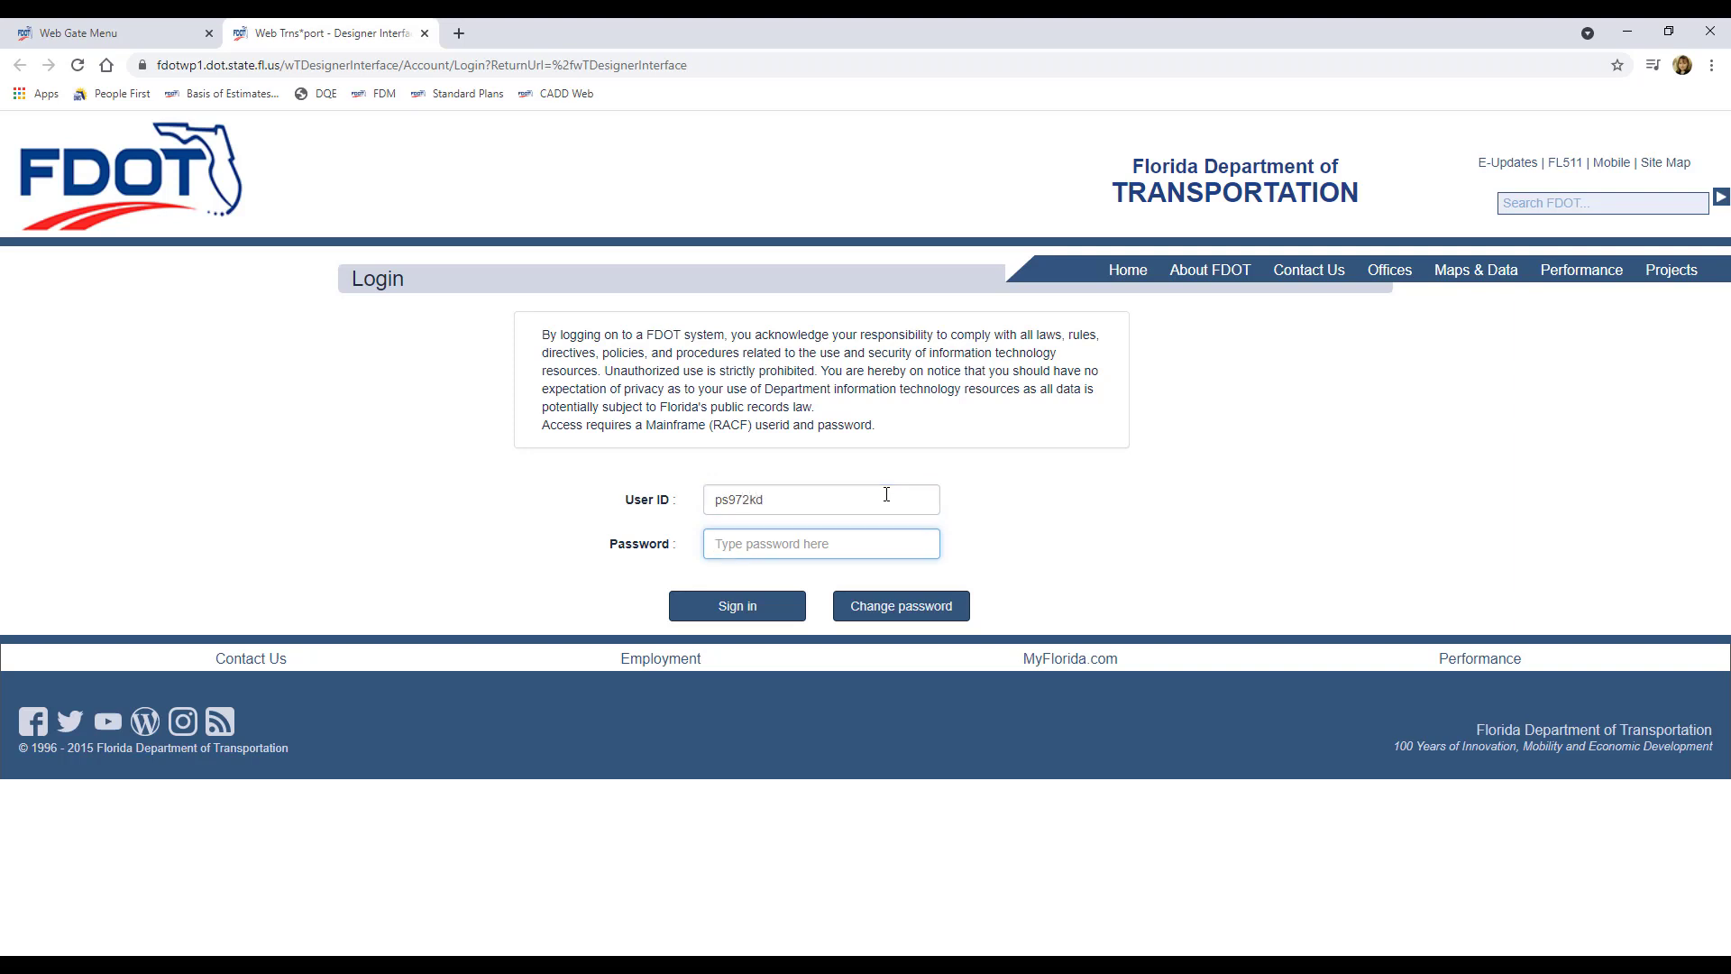
type("•••••")
key("Return")
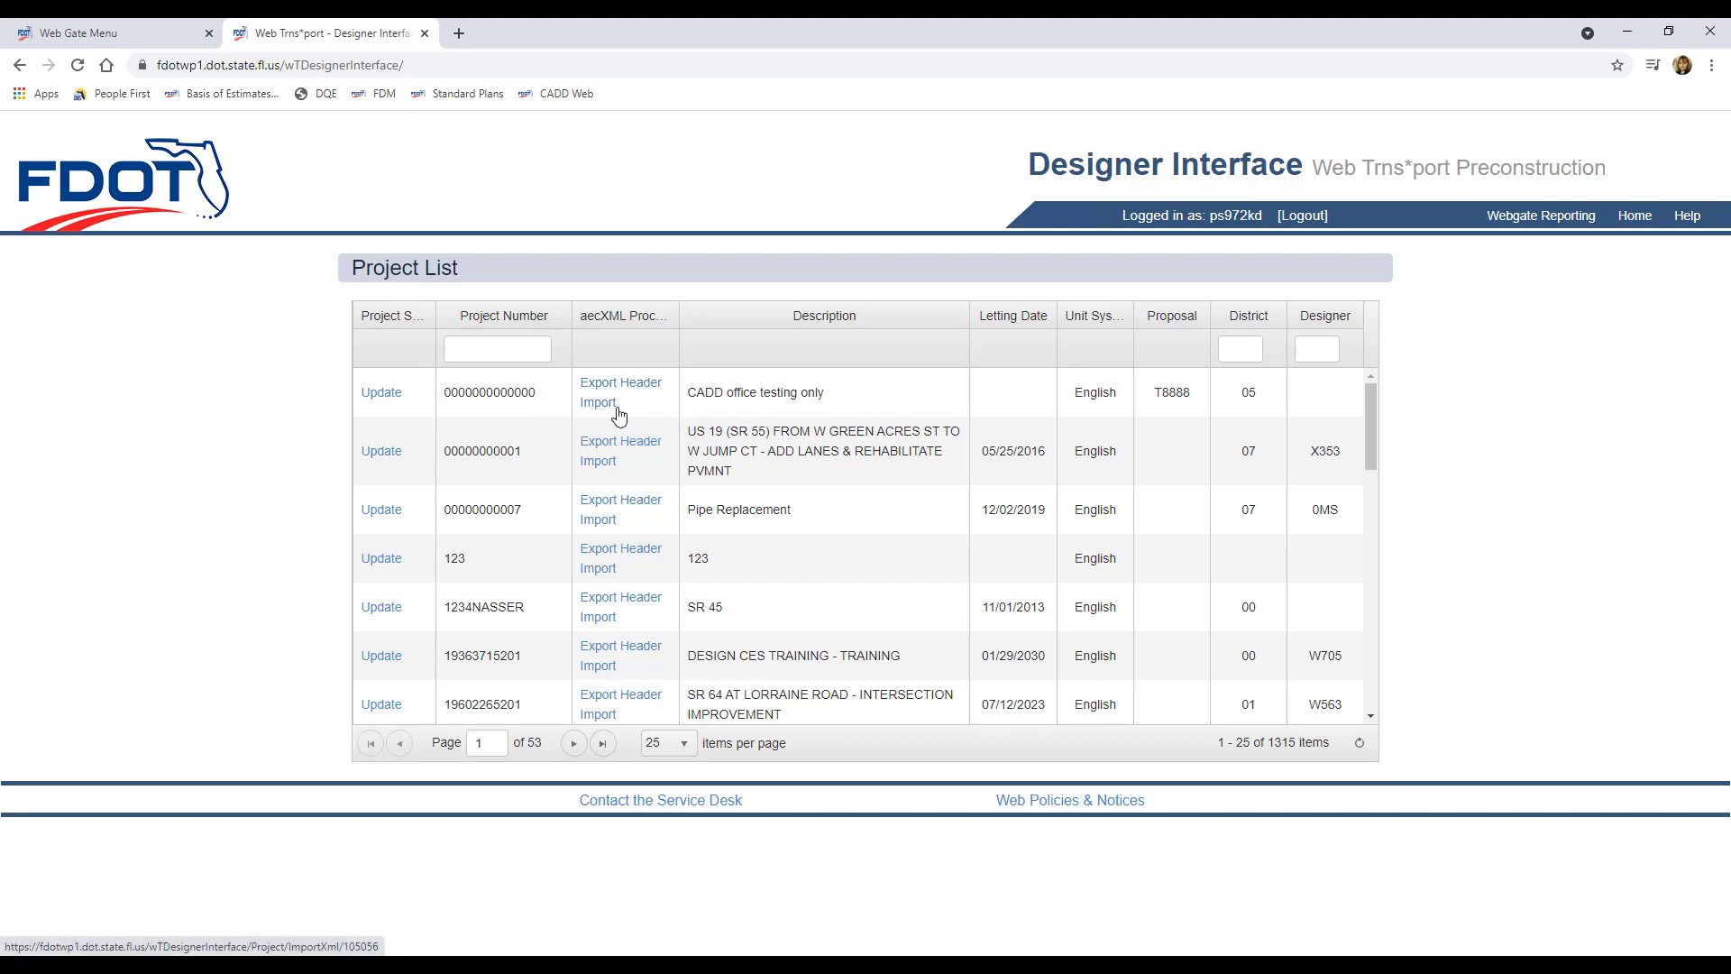
left_click(384, 395)
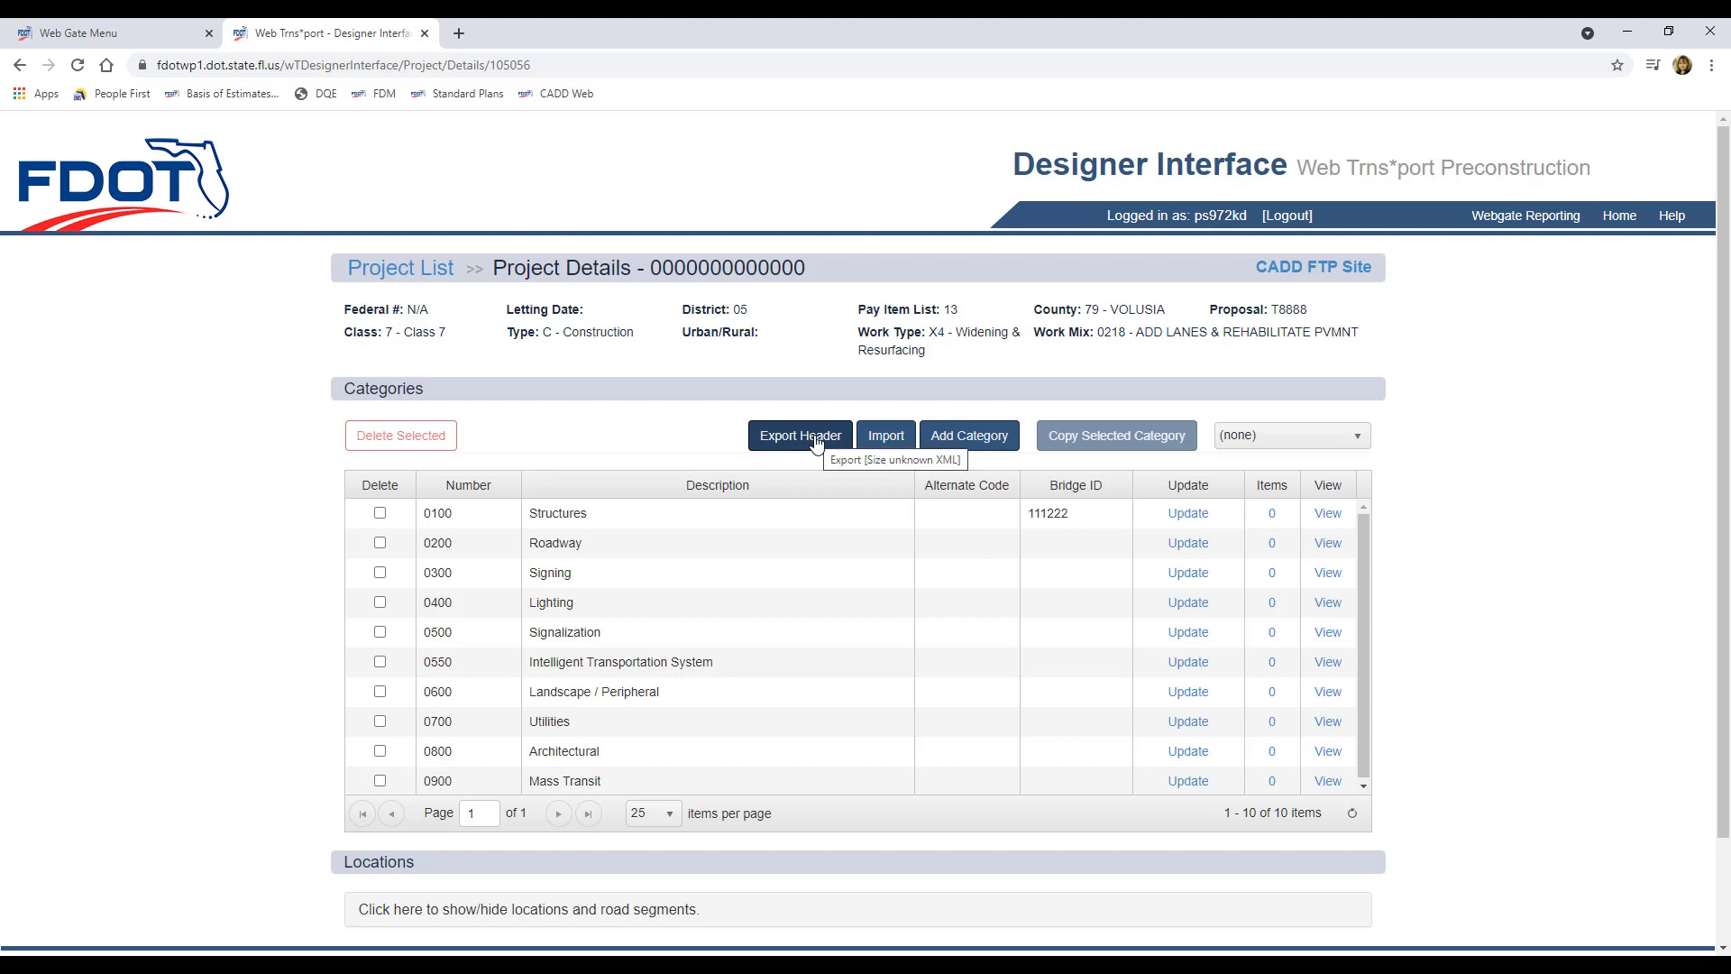
left_click(388, 271)
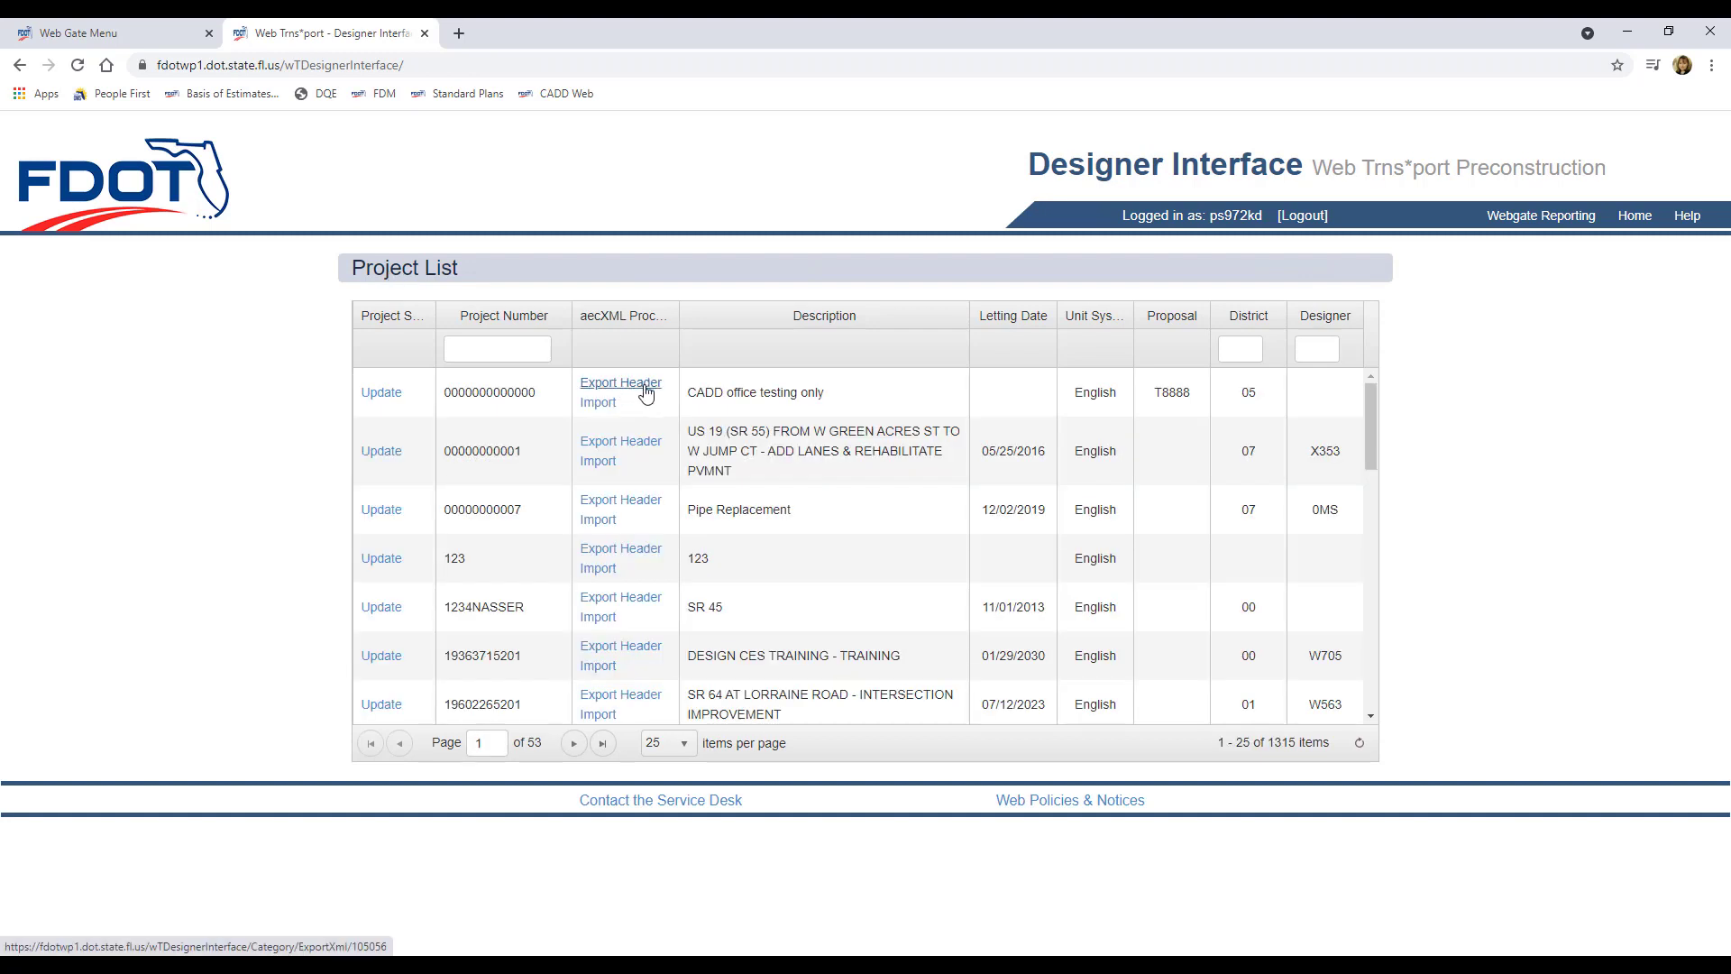
left_click(646, 392)
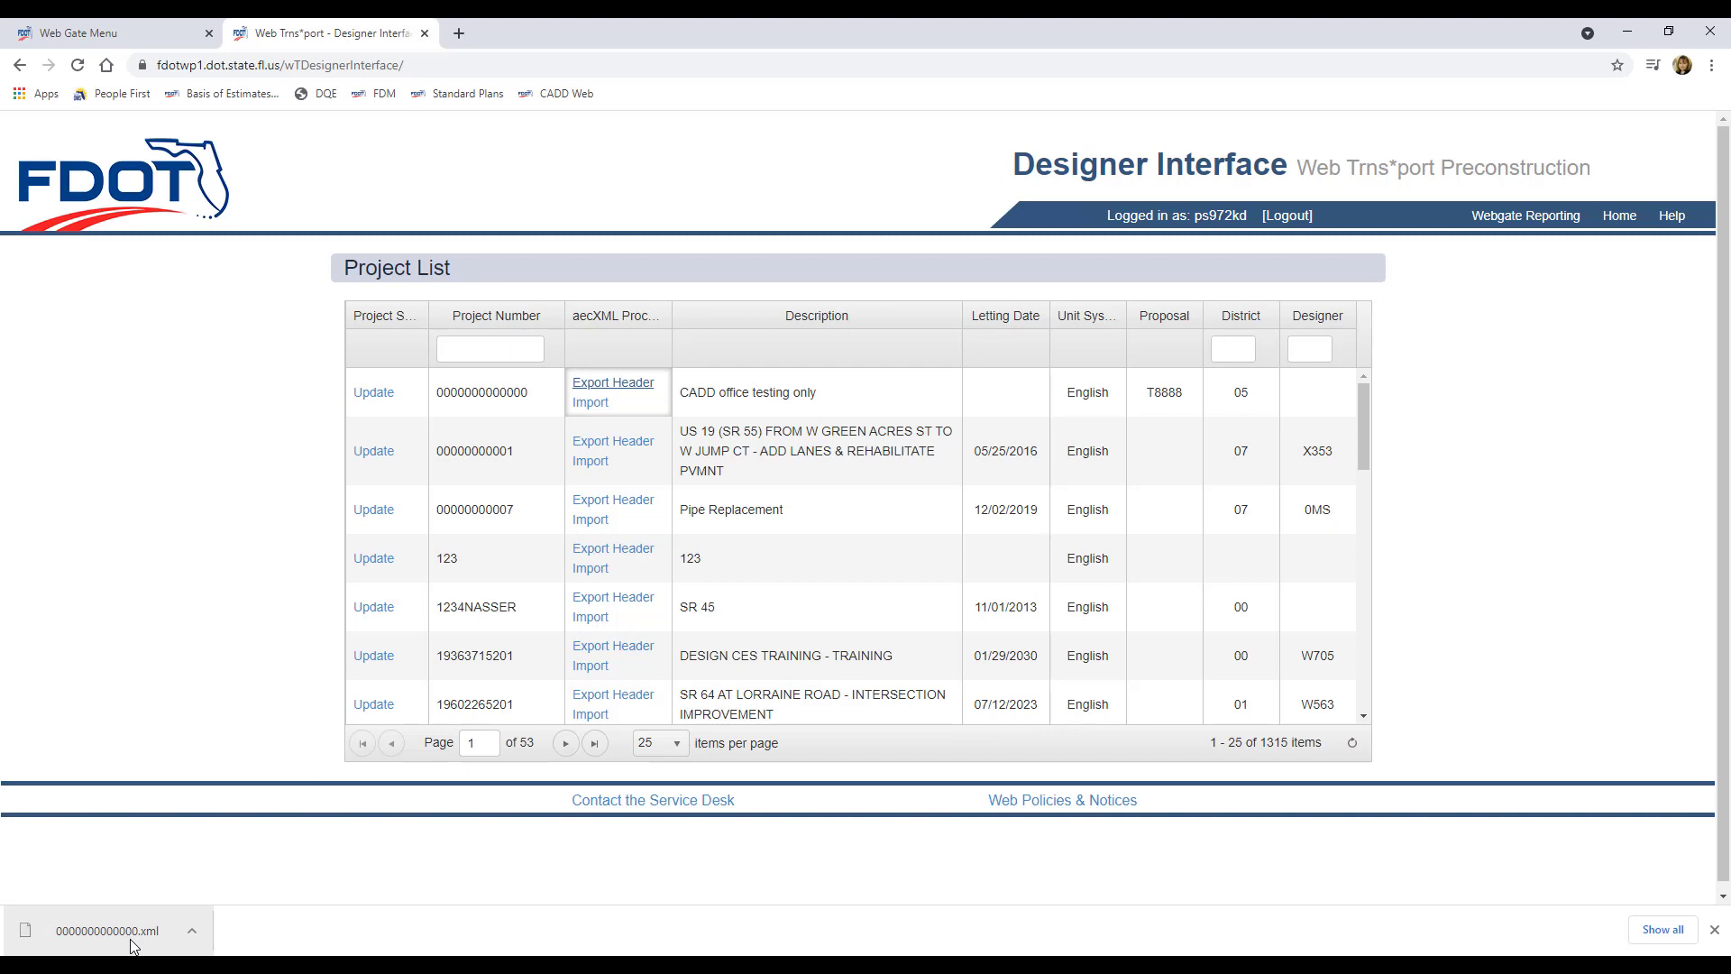
Step: Show the downloaded 0000000000000.xml in the Downloads folder and copy it
left_click(193, 931)
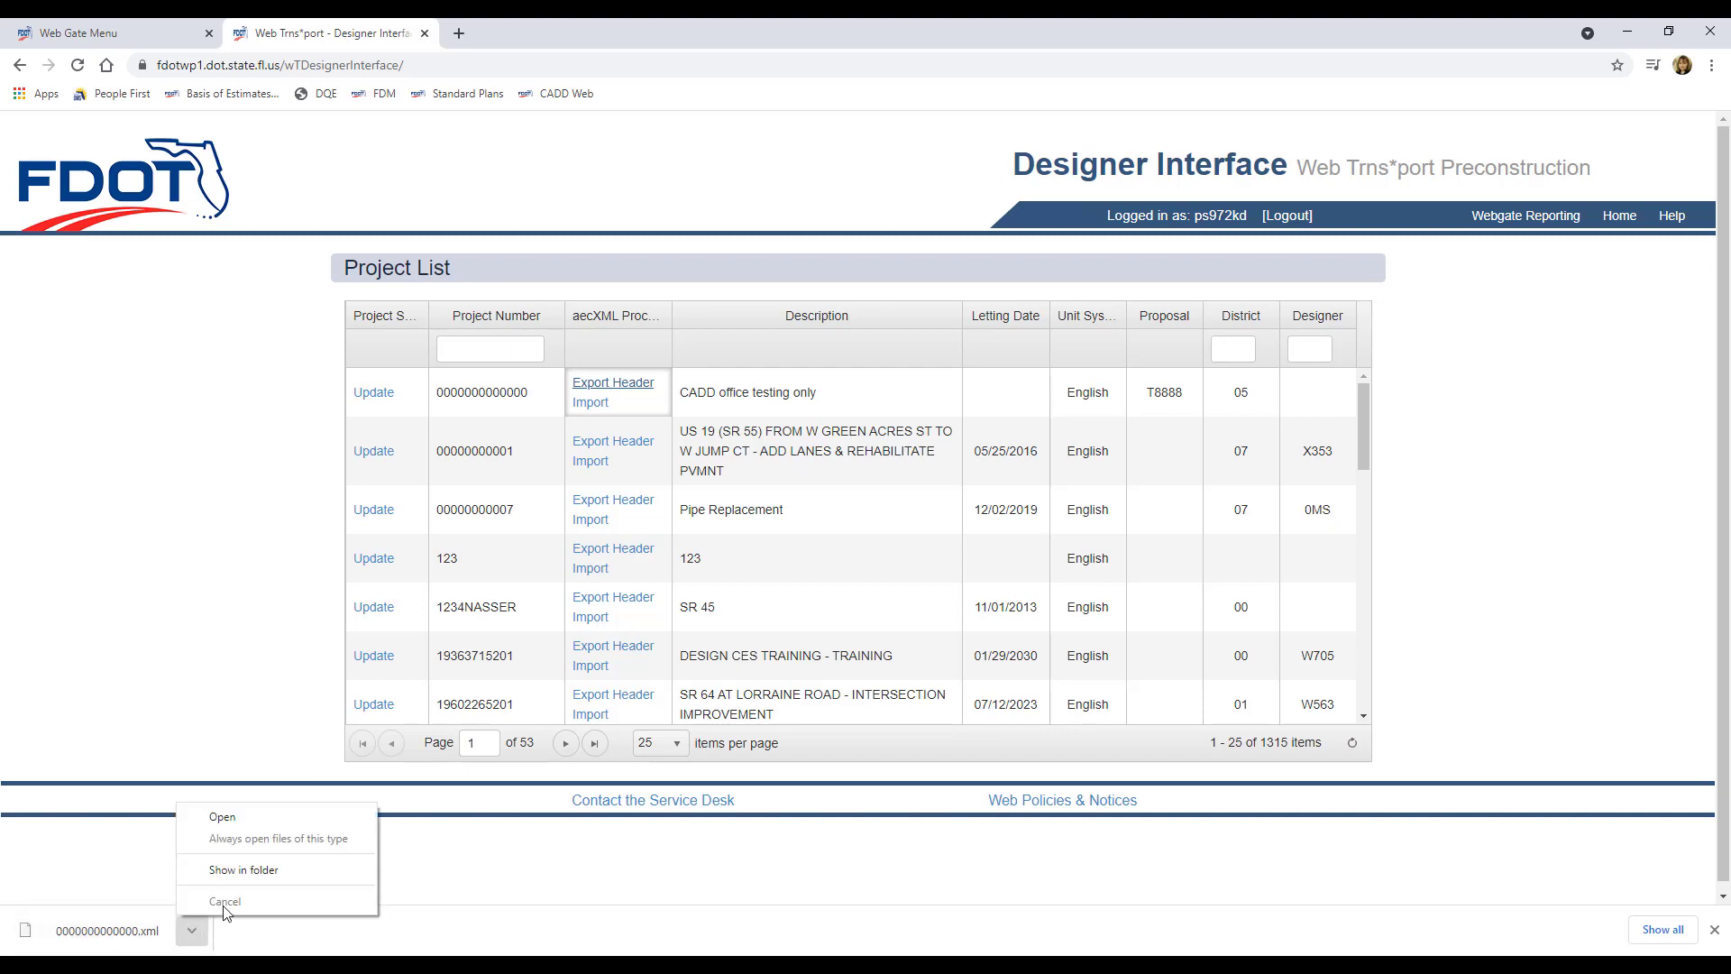
left_click(297, 869)
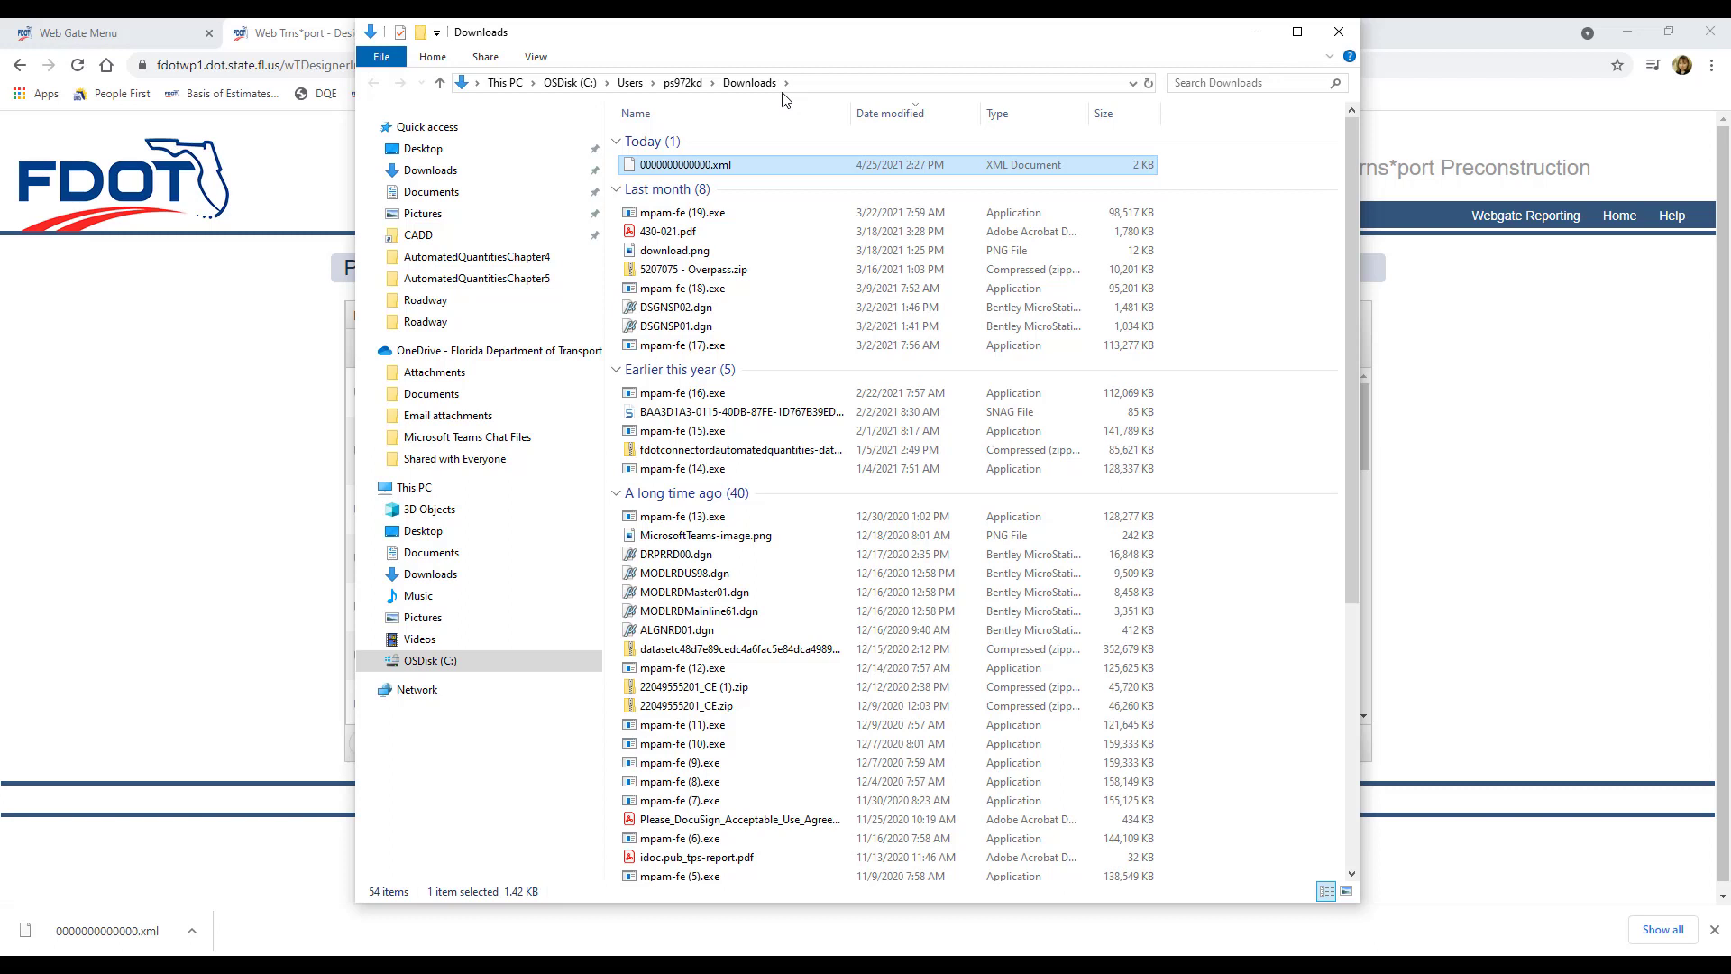
right_click(695, 165)
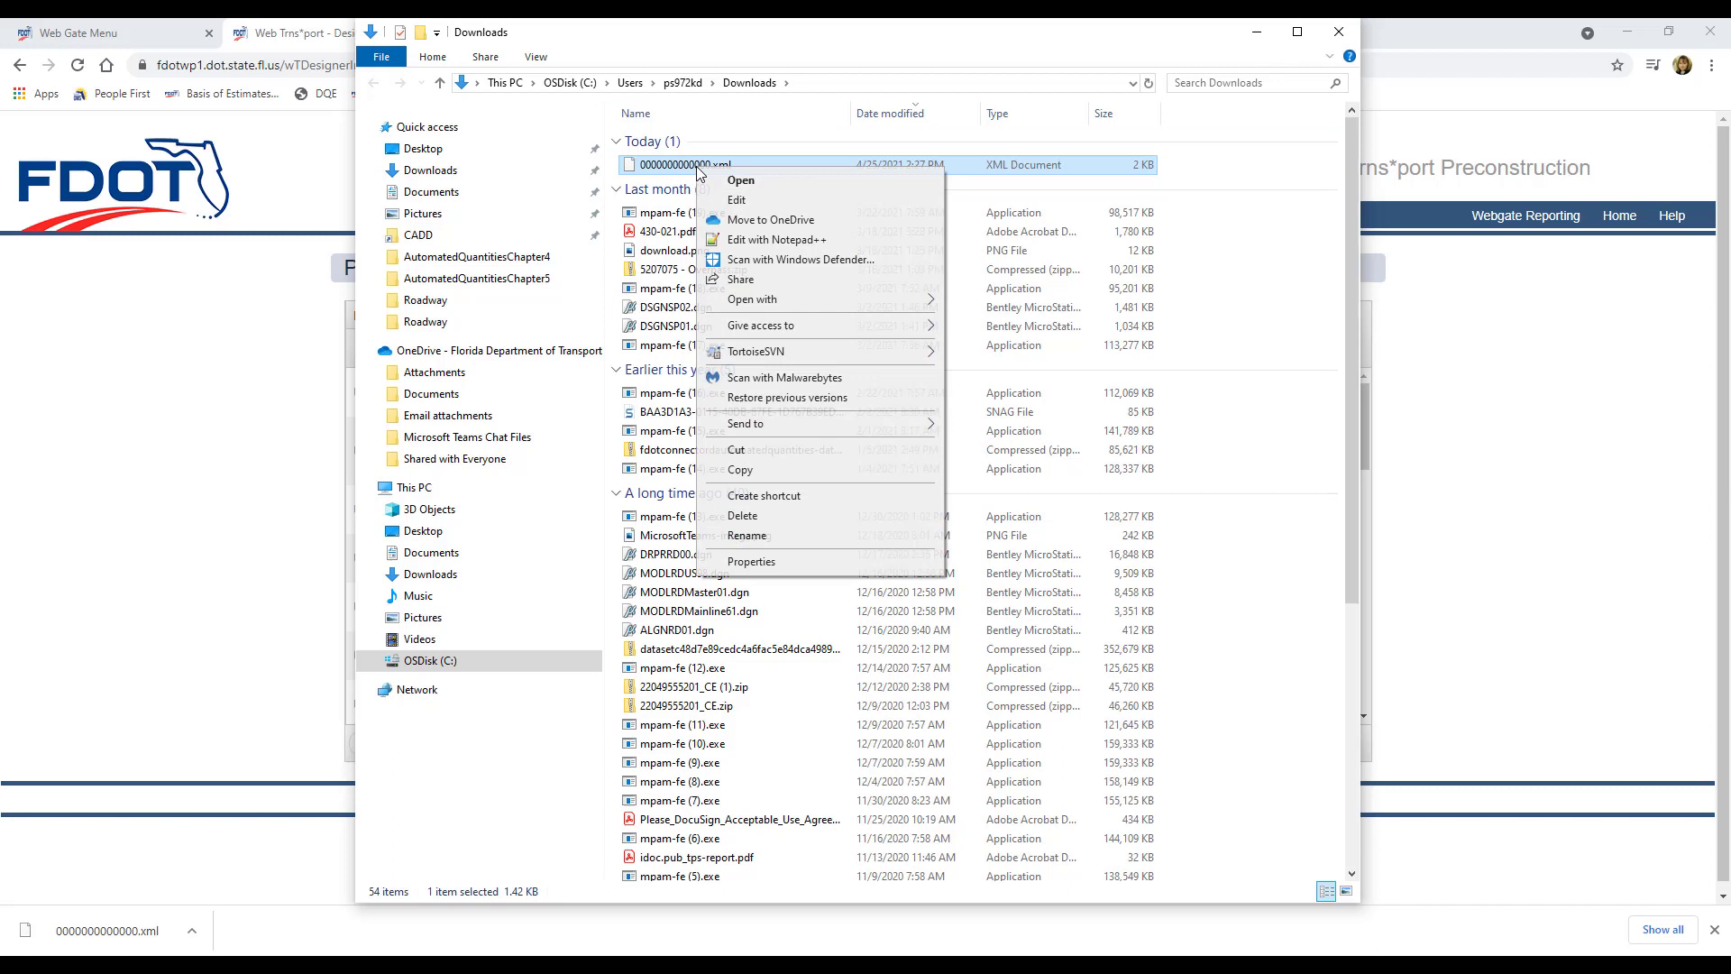
left_click(745, 470)
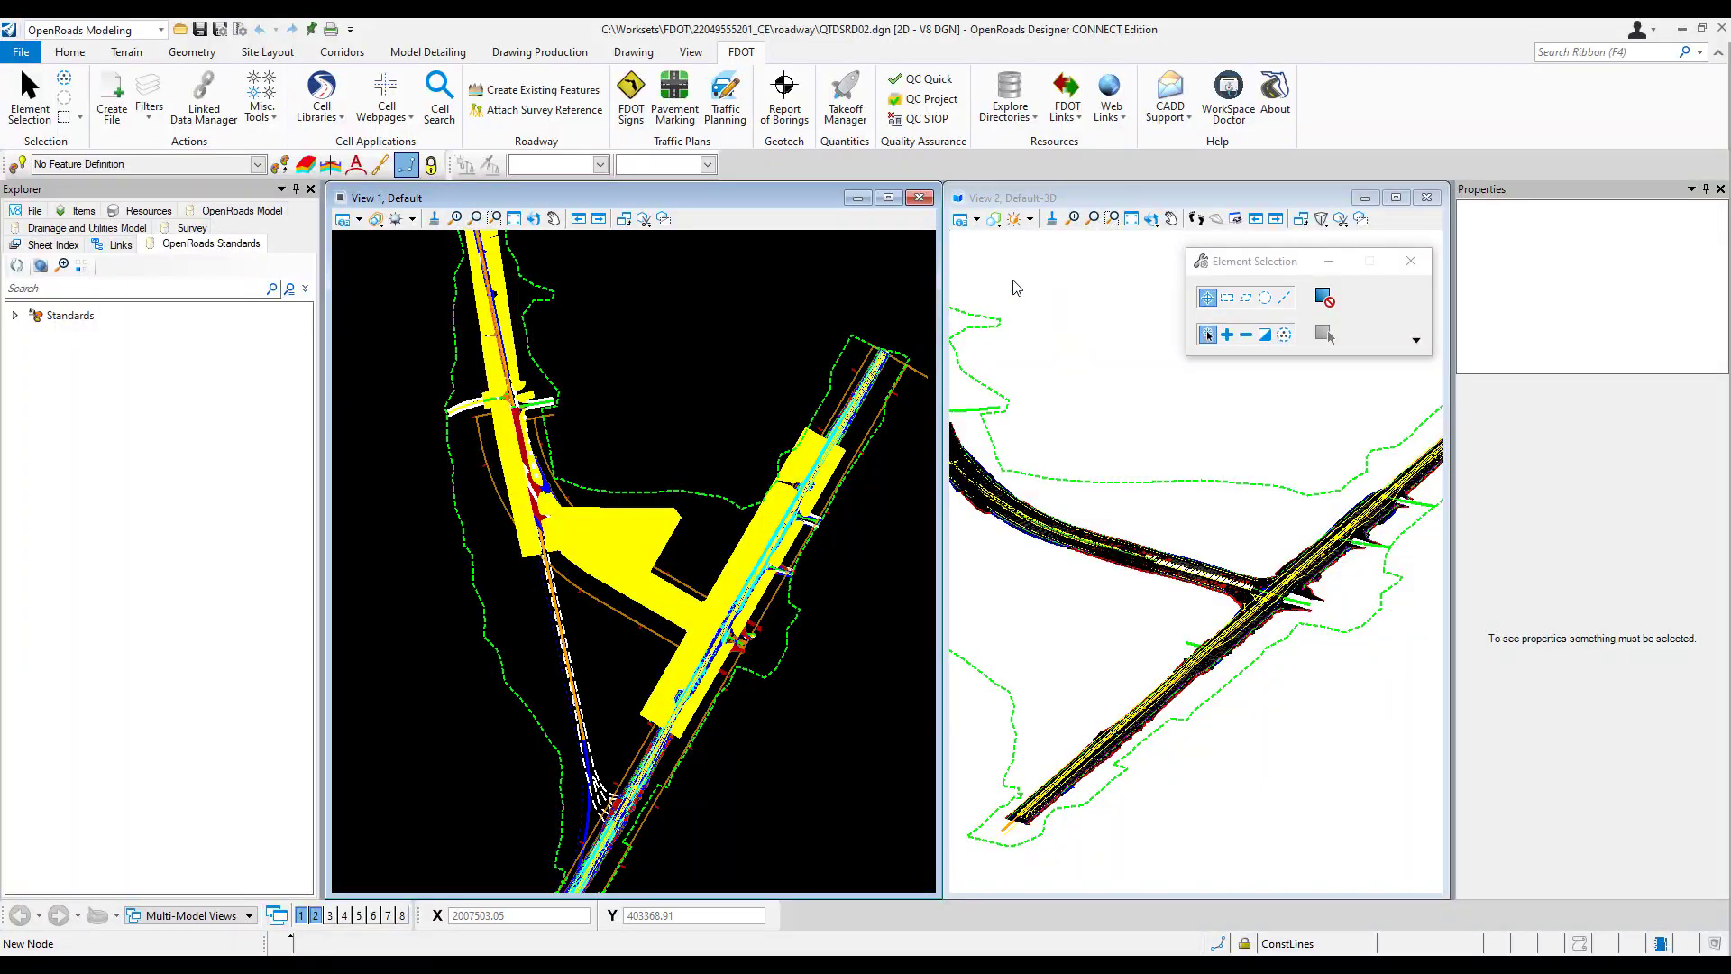
Step: Paste 0000000000000.xml into the current workset's Roadway folder
left_click(1013, 98)
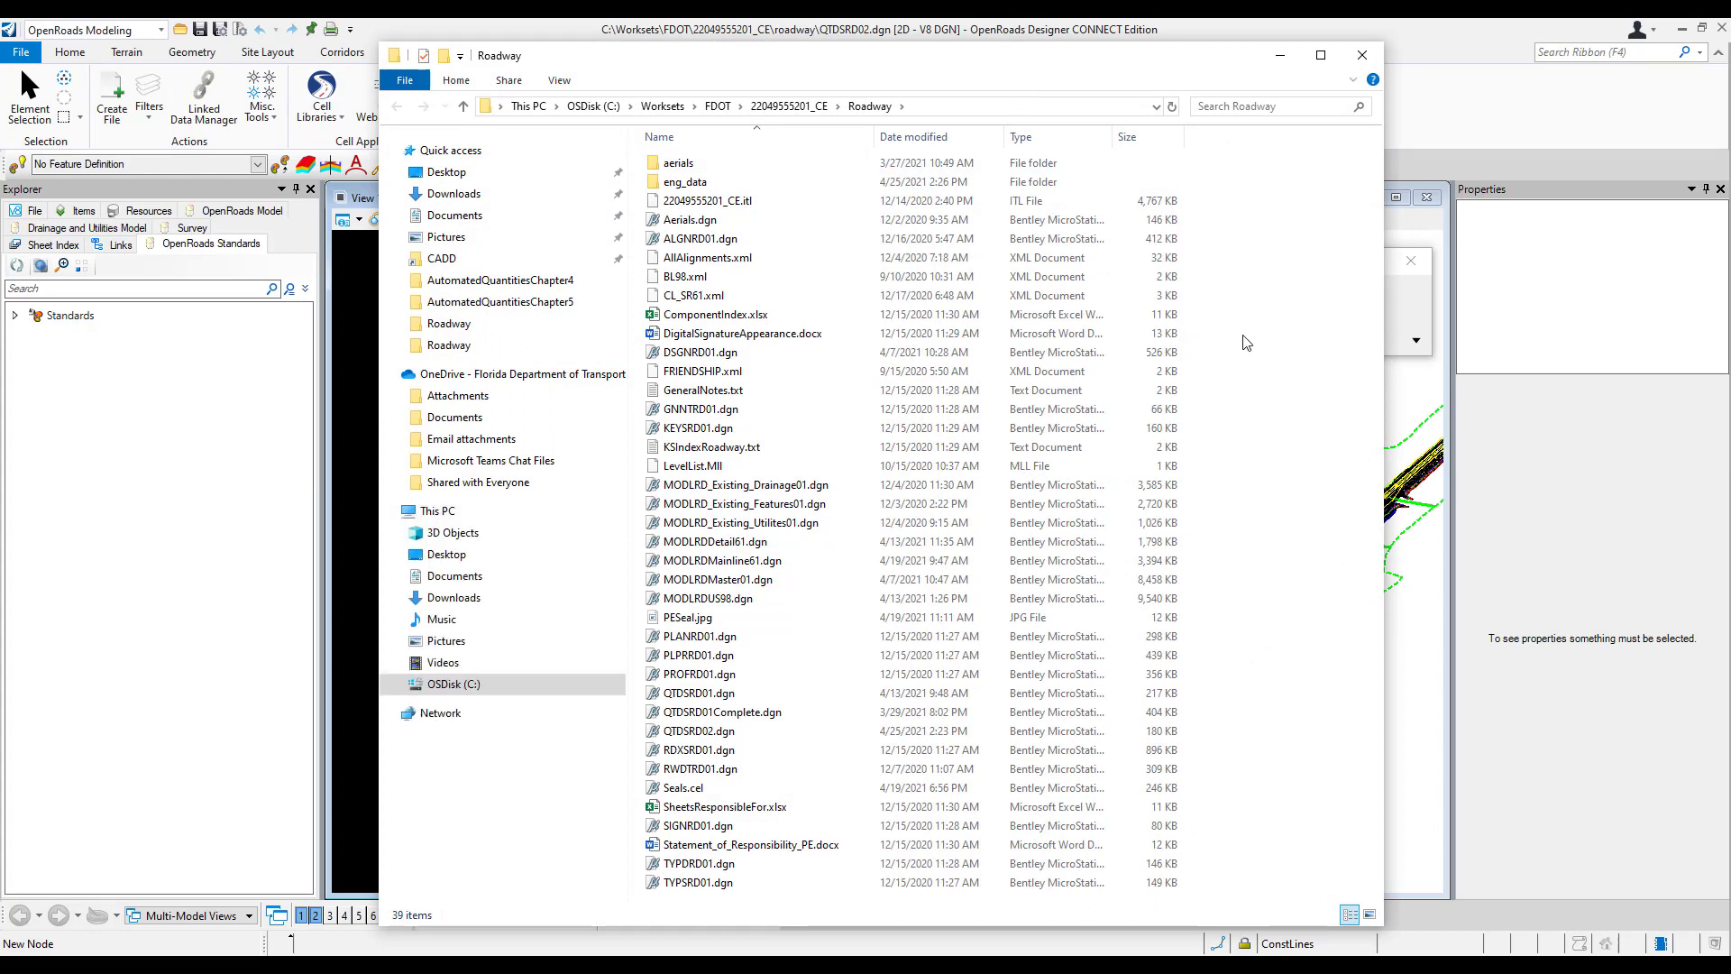
right_click(1243, 336)
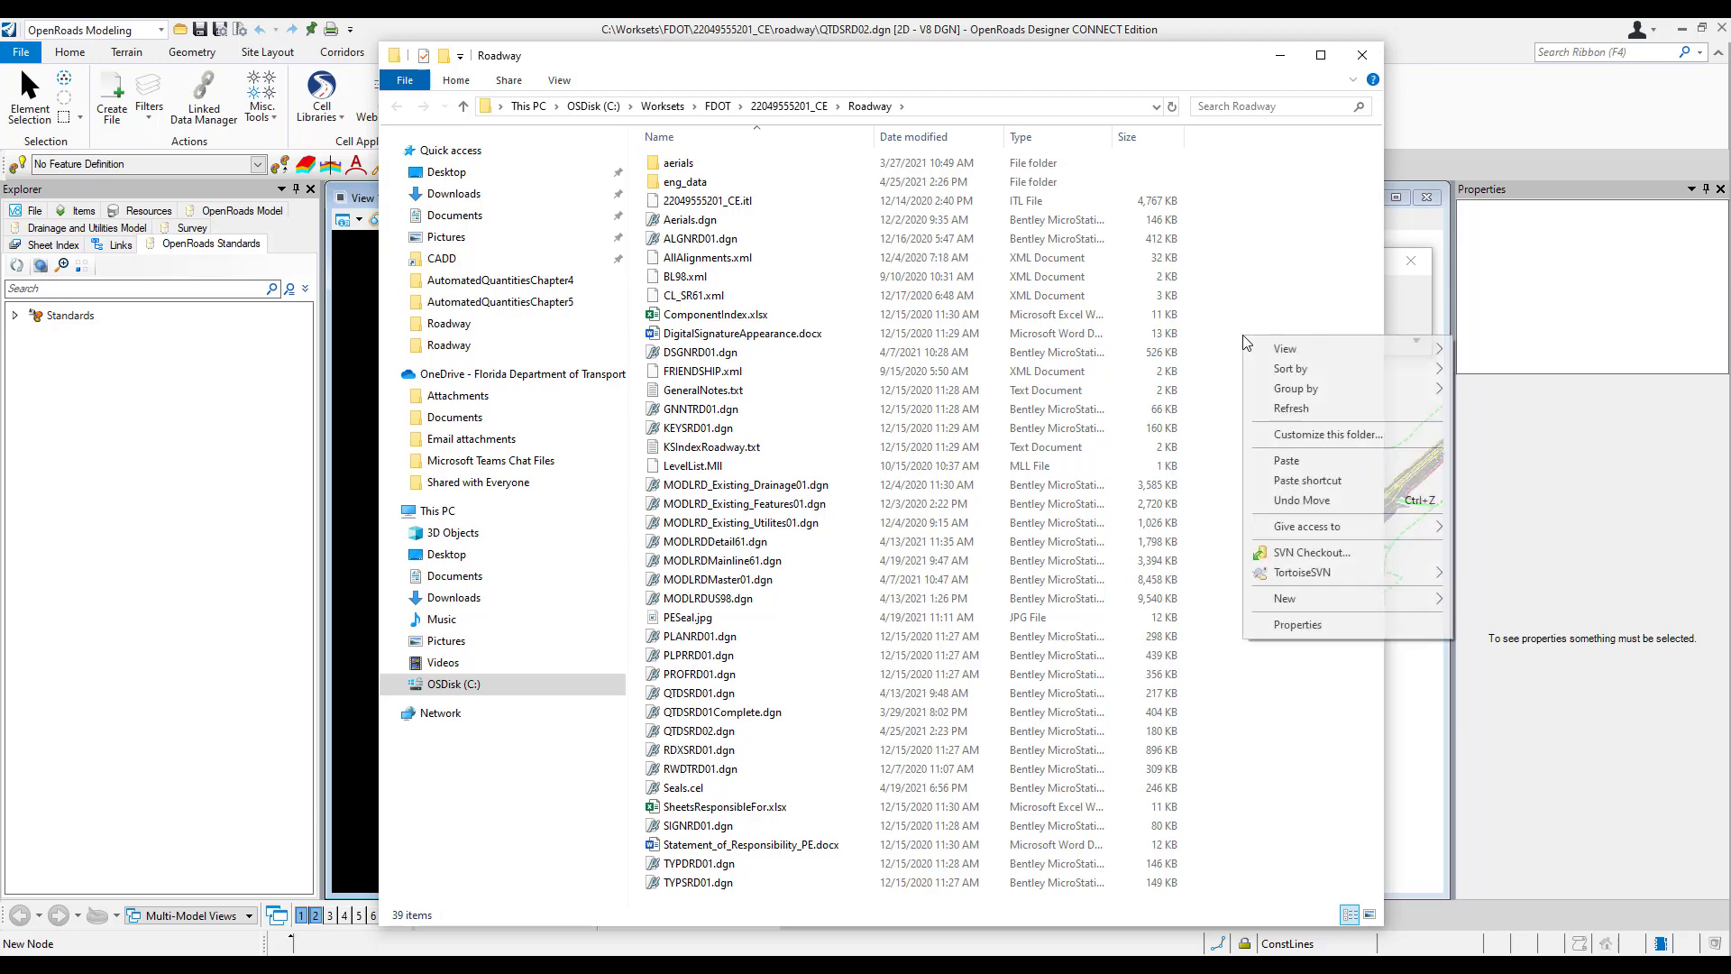
left_click(1286, 461)
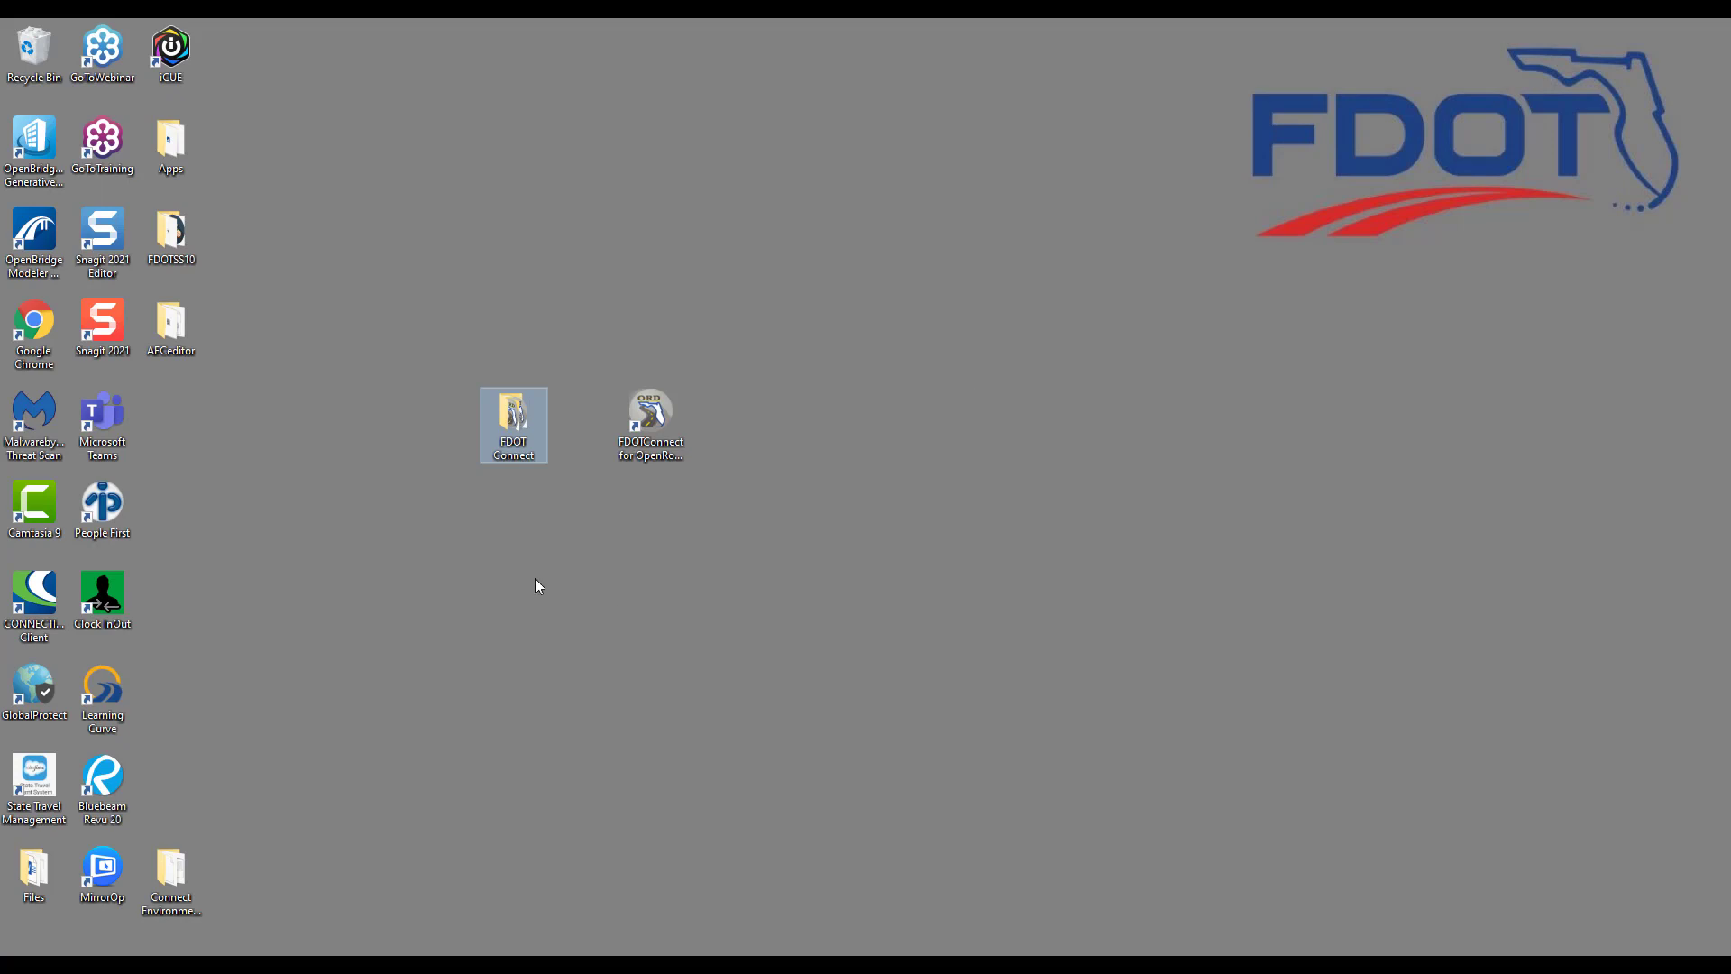
Step: Start Designer Interface Quantities Builder from the FDOT Connect desktop folder
double_click(515, 417)
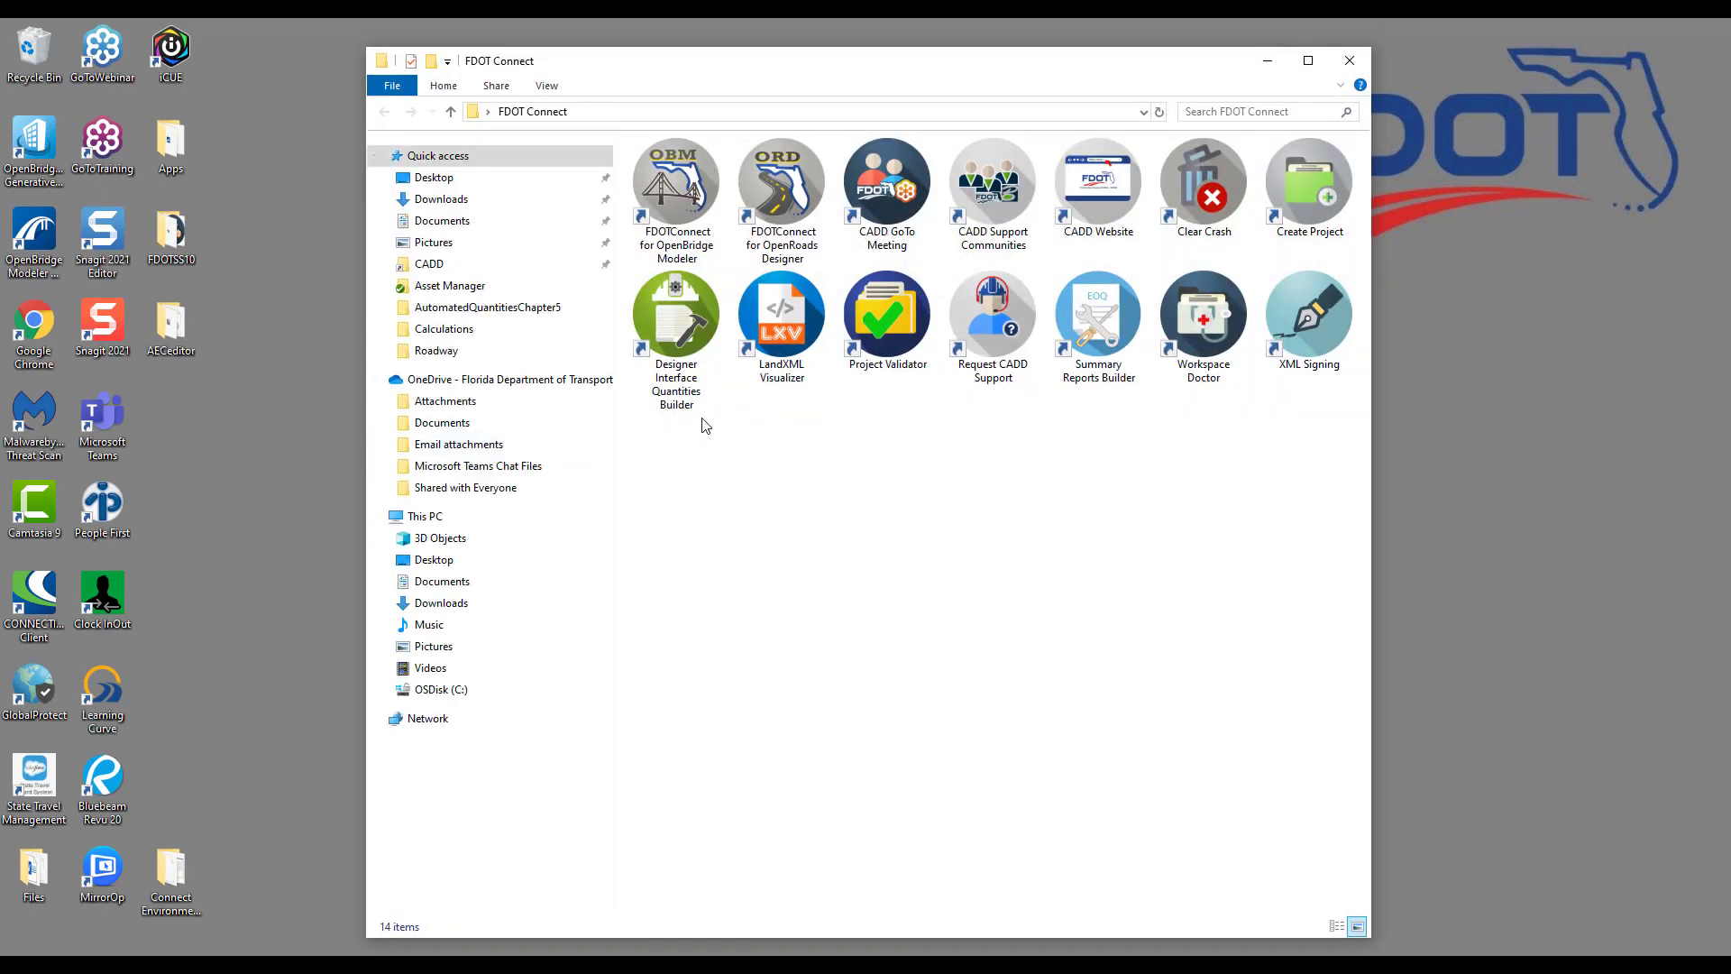
left_click(682, 326)
double_click(682, 327)
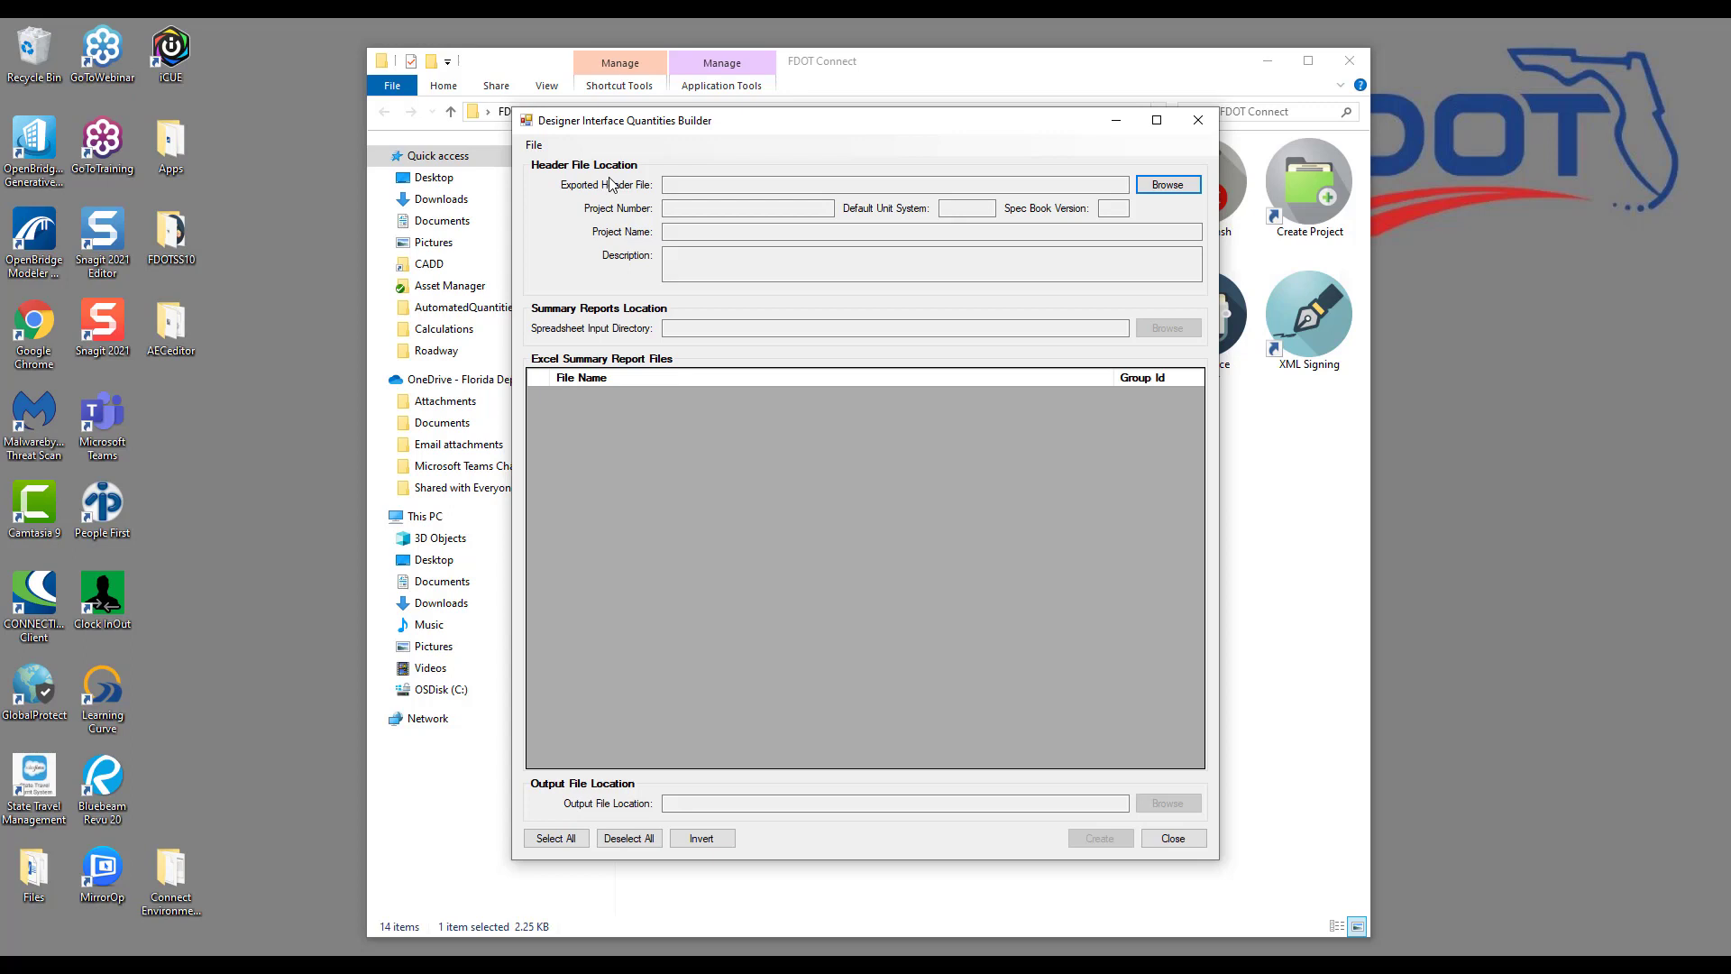
Step: Load Roadway\0000000000000.xml as the Exported Header File
left_click(1186, 191)
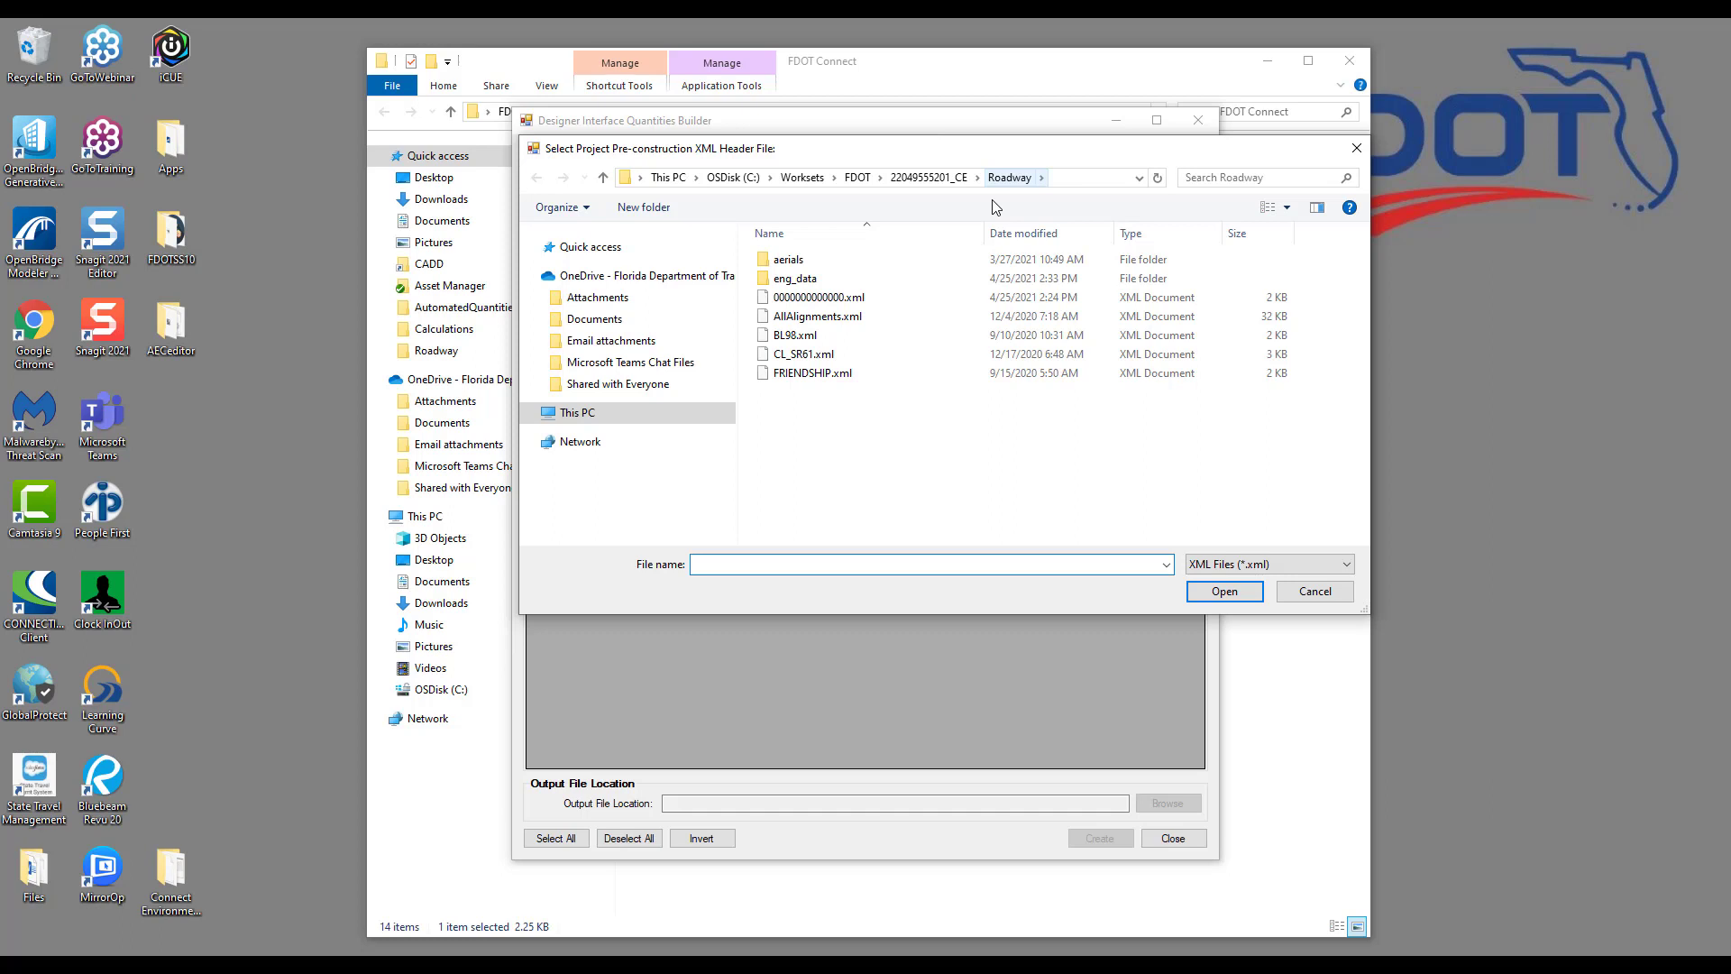
left_click(826, 302)
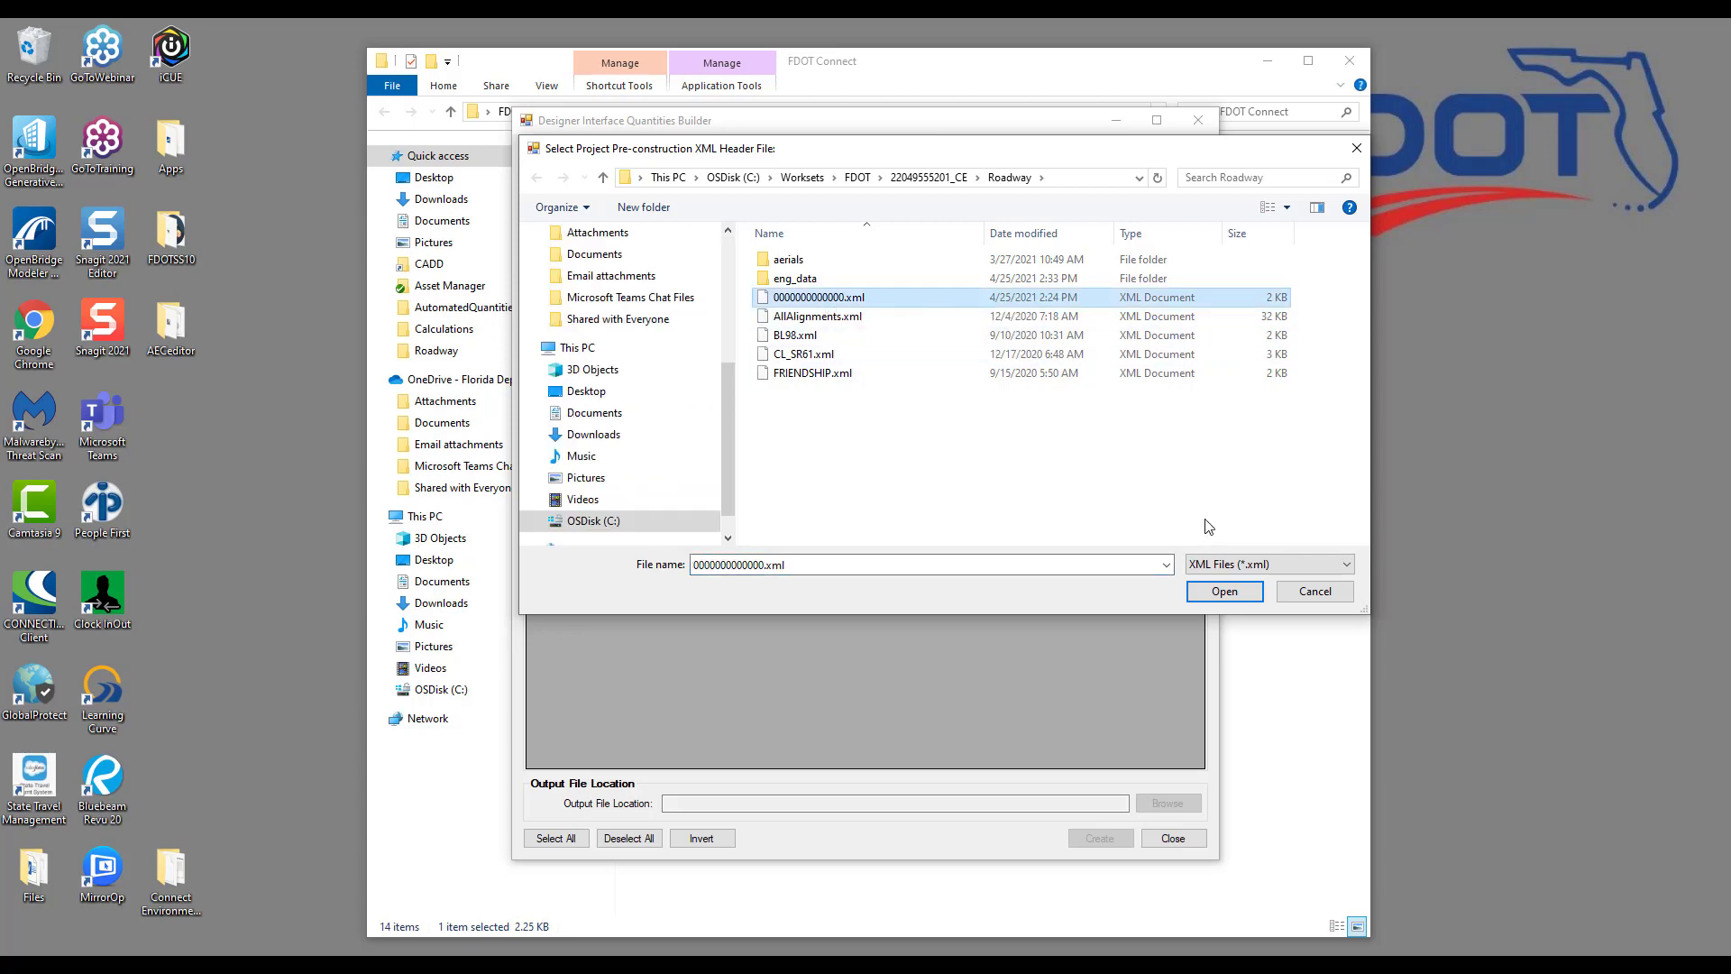
left_click(1224, 591)
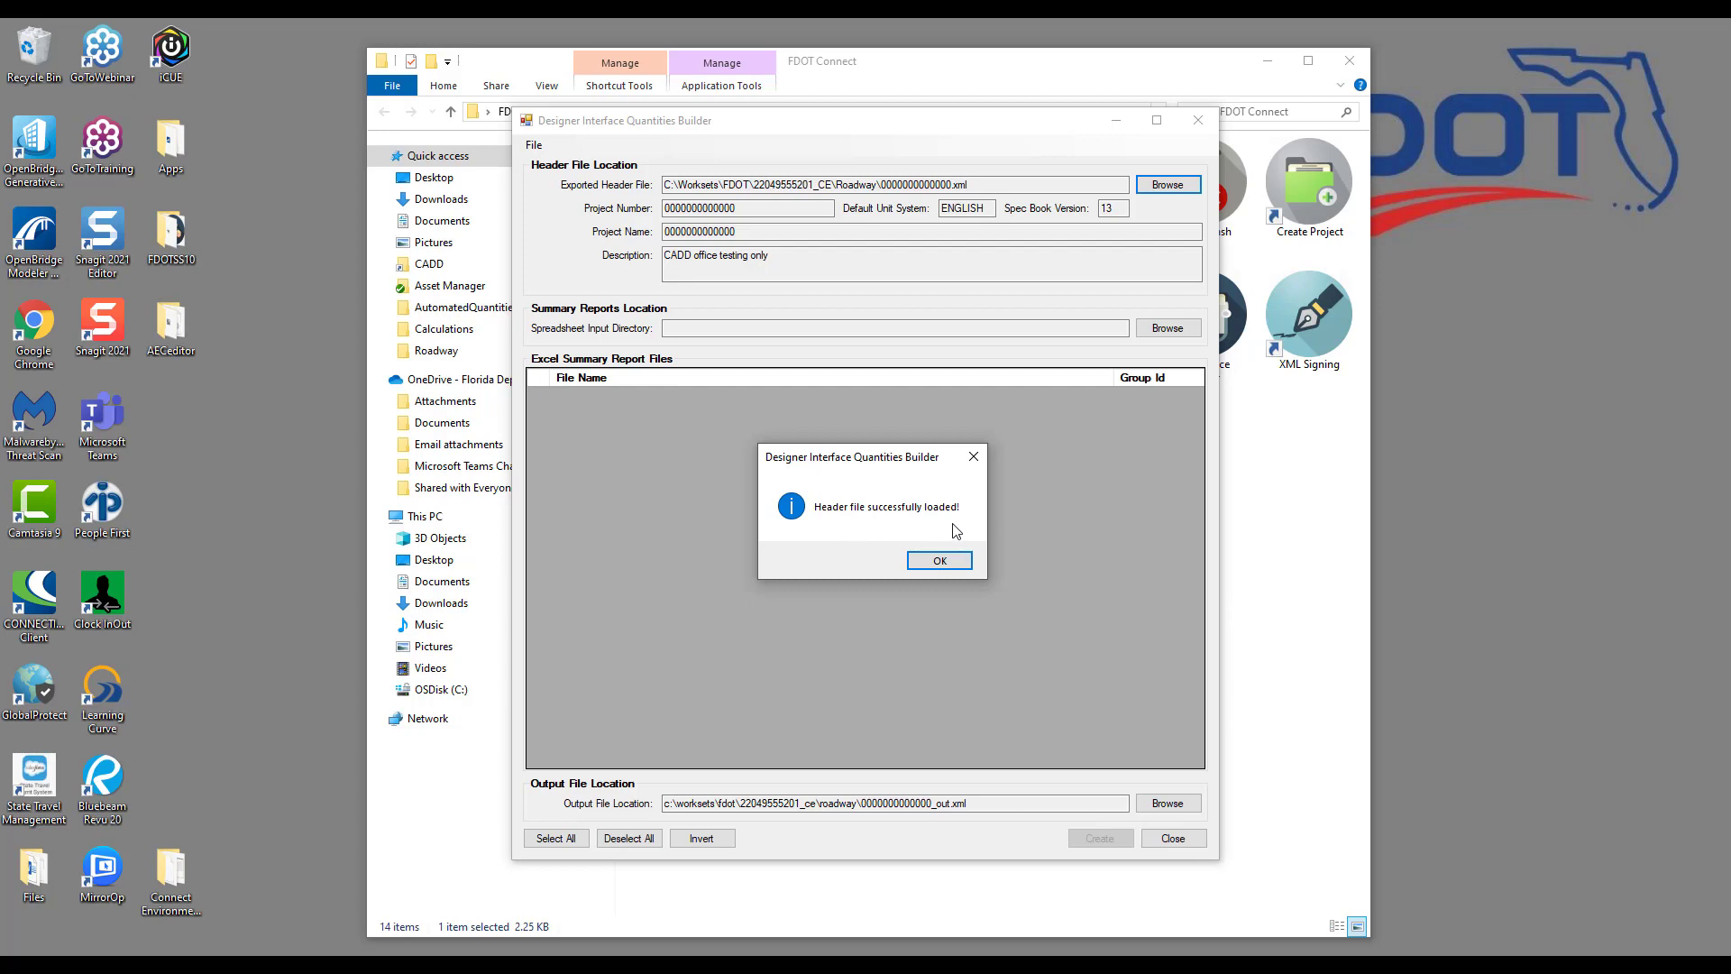
left_click(940, 561)
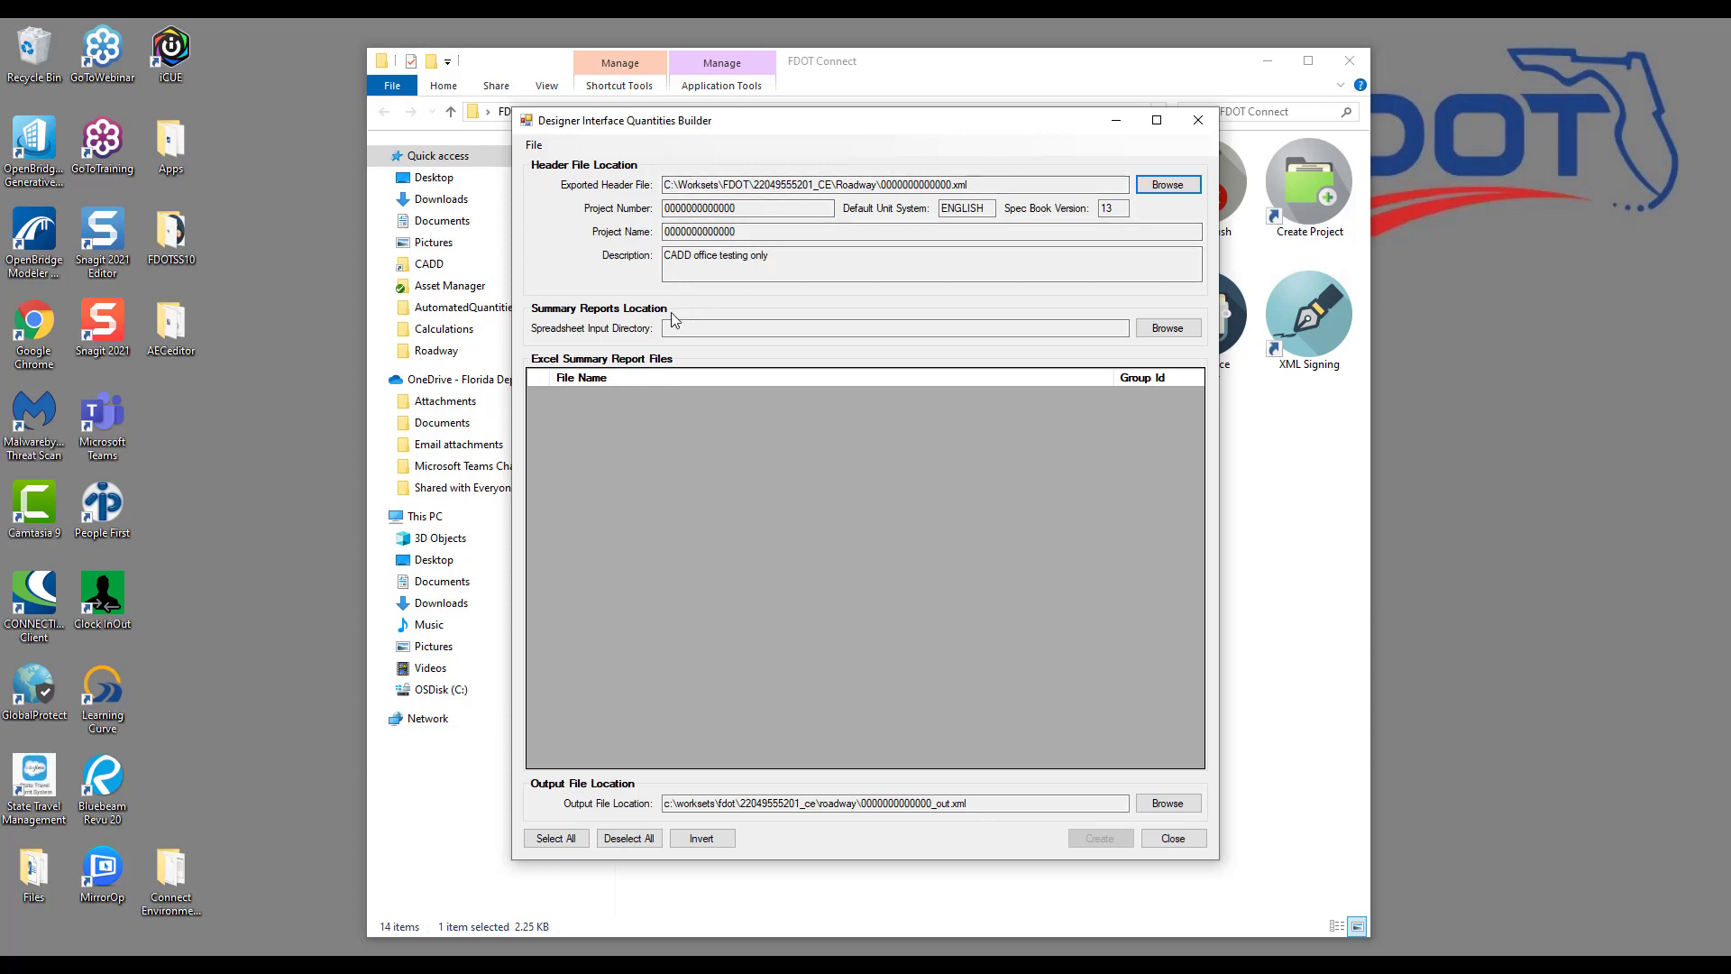
left_click(1177, 330)
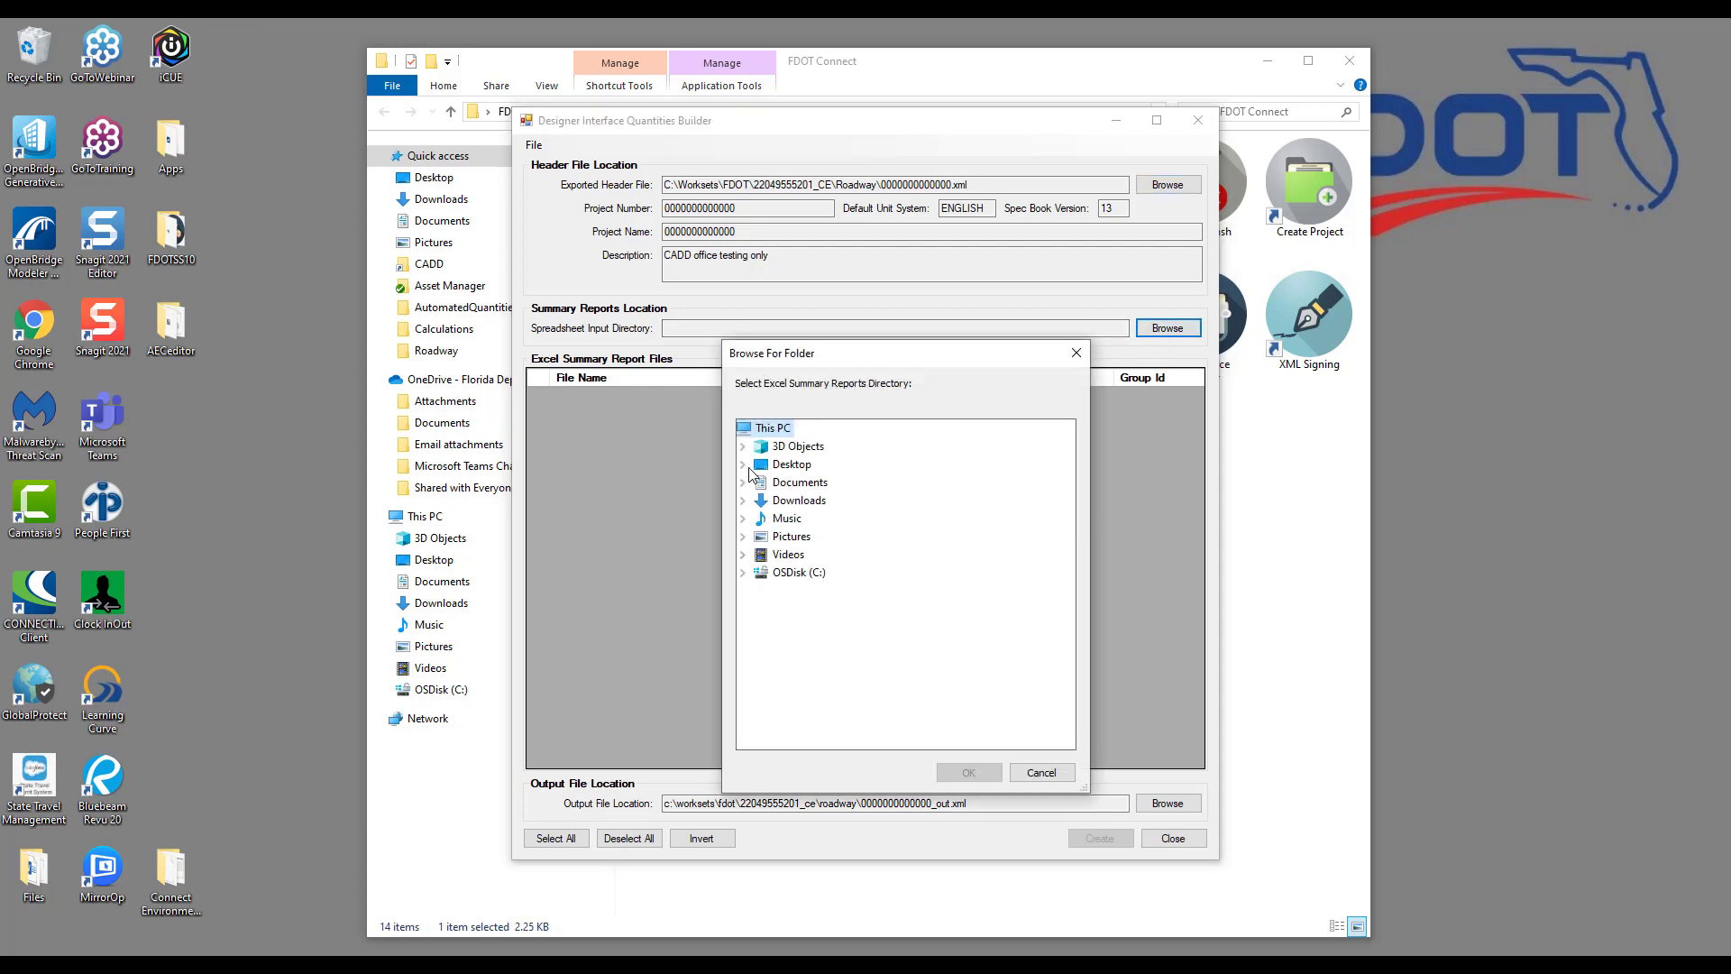
left_click(743, 572)
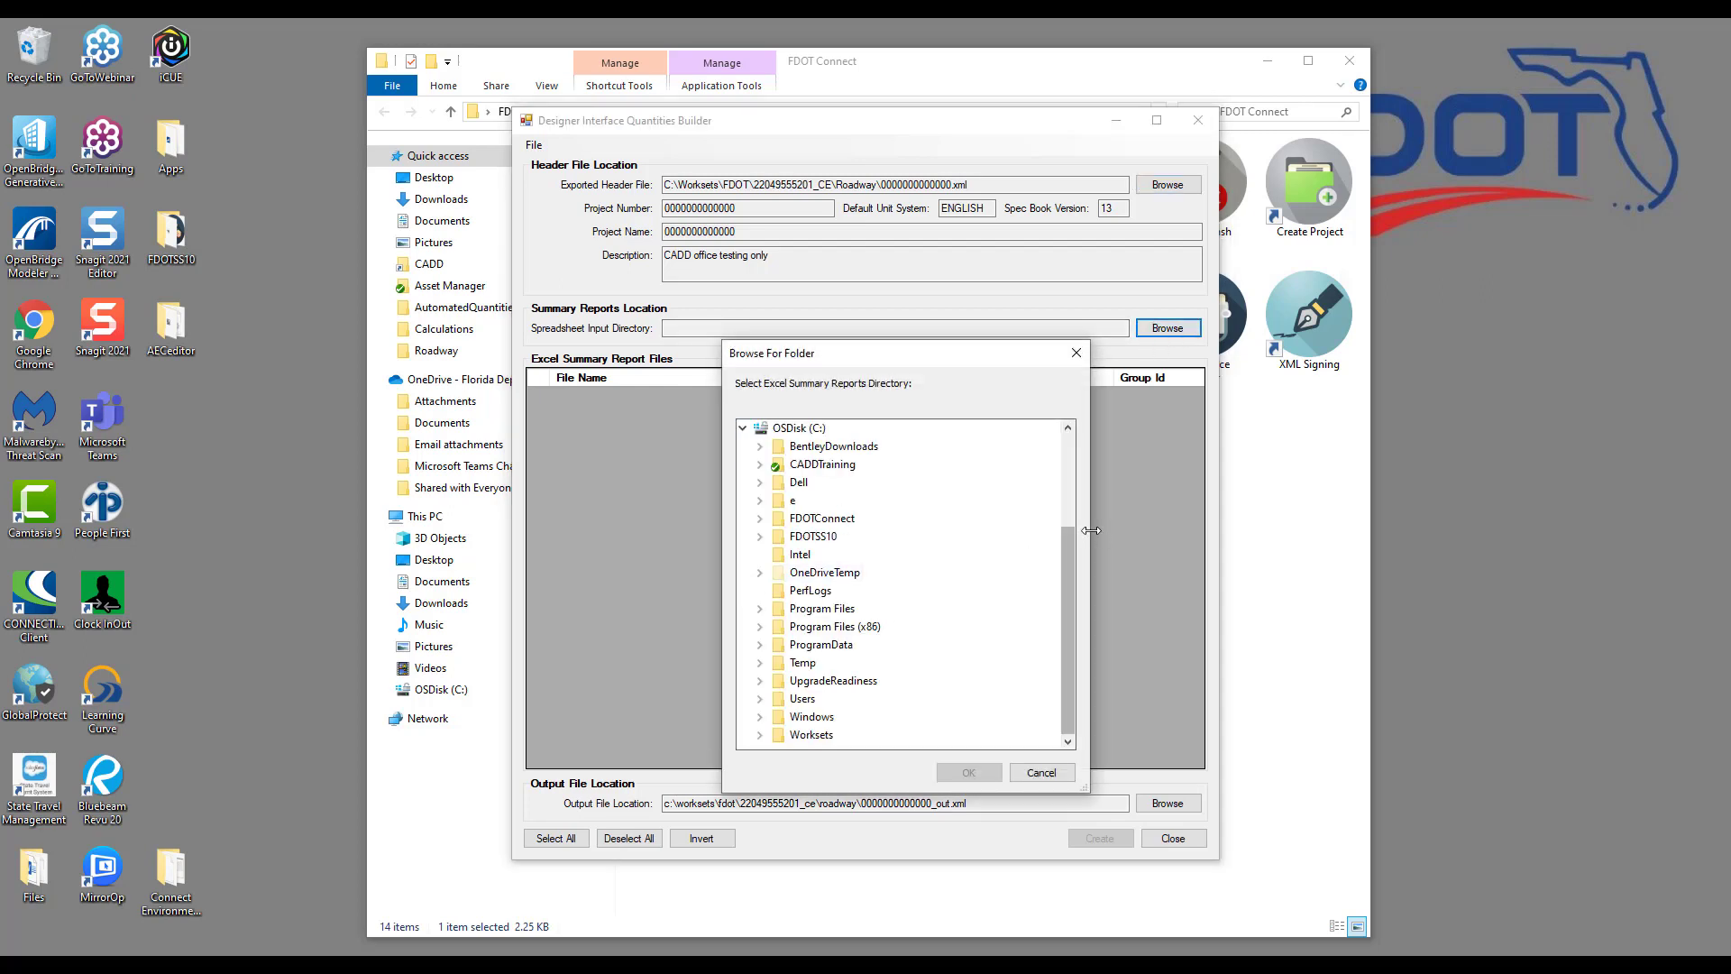
left_click(759, 734)
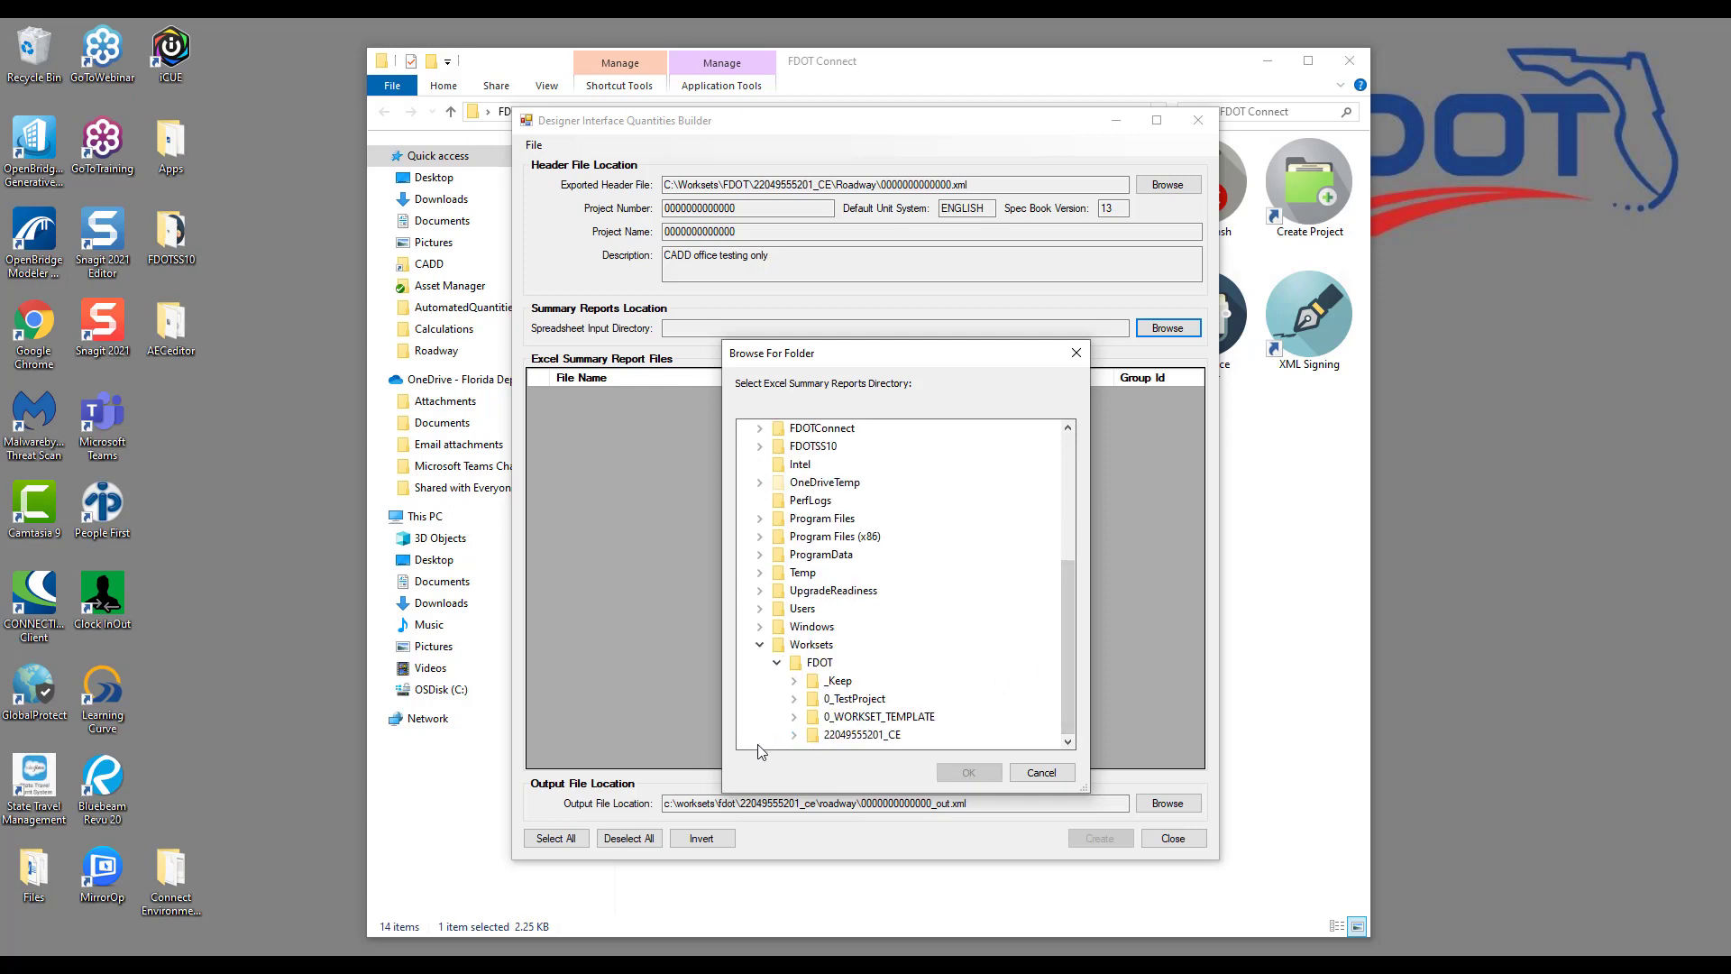
left_click(793, 735)
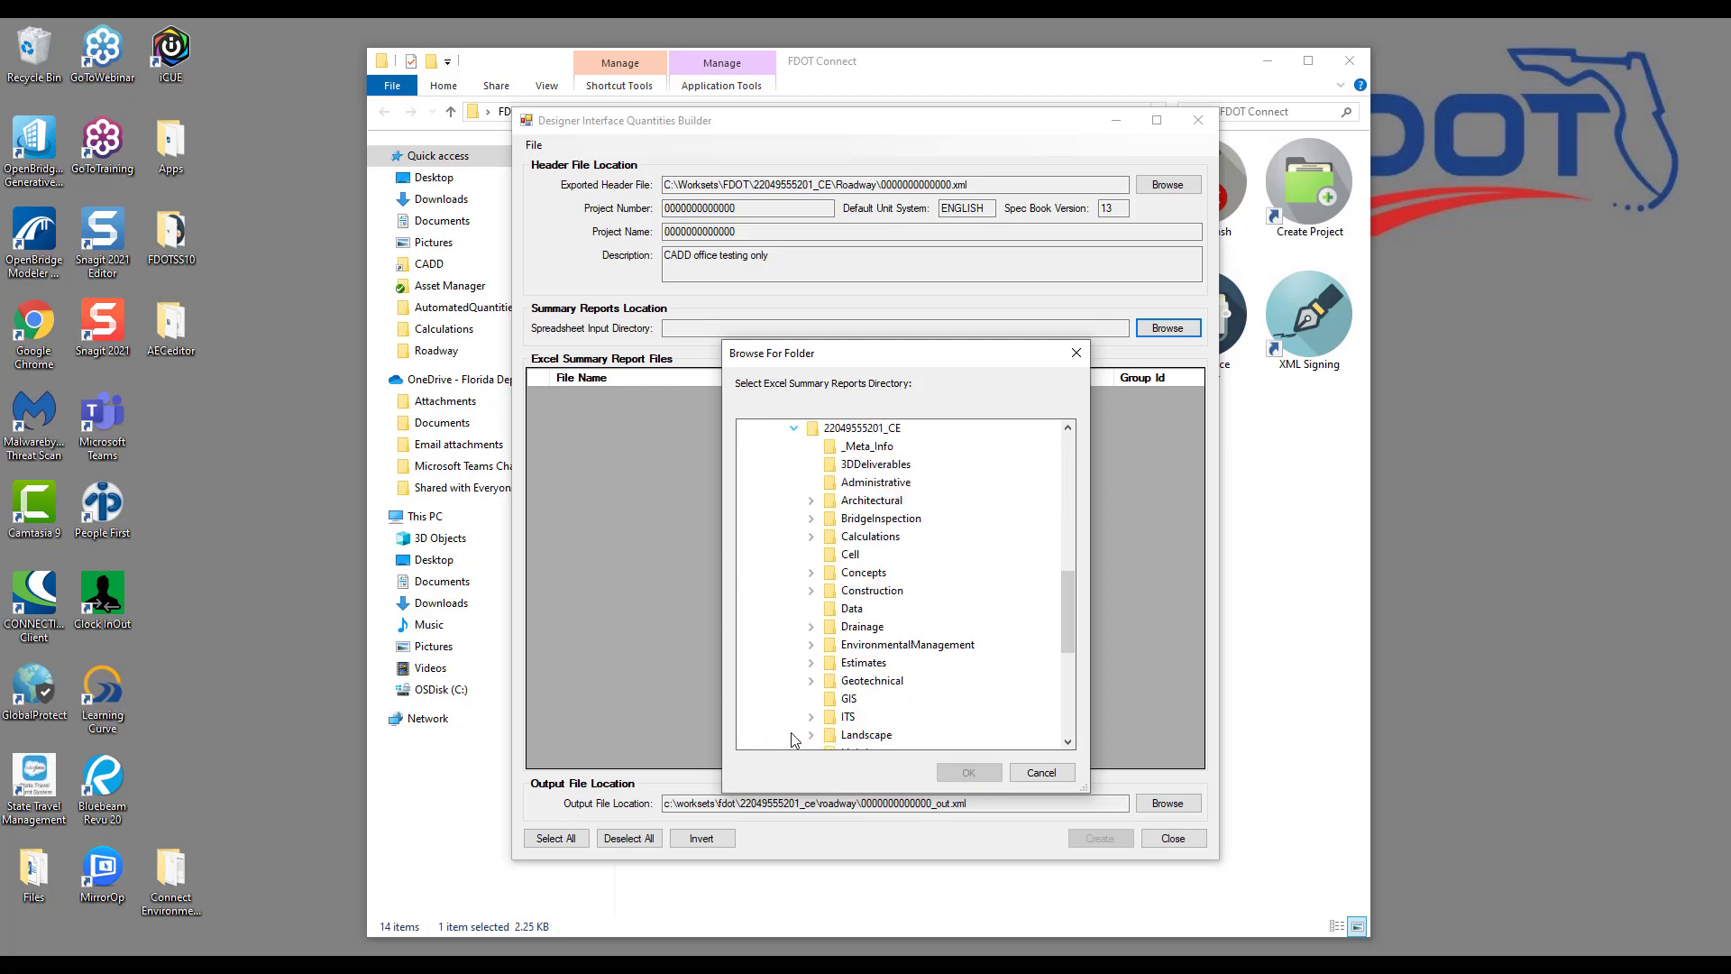
double_click(900, 539)
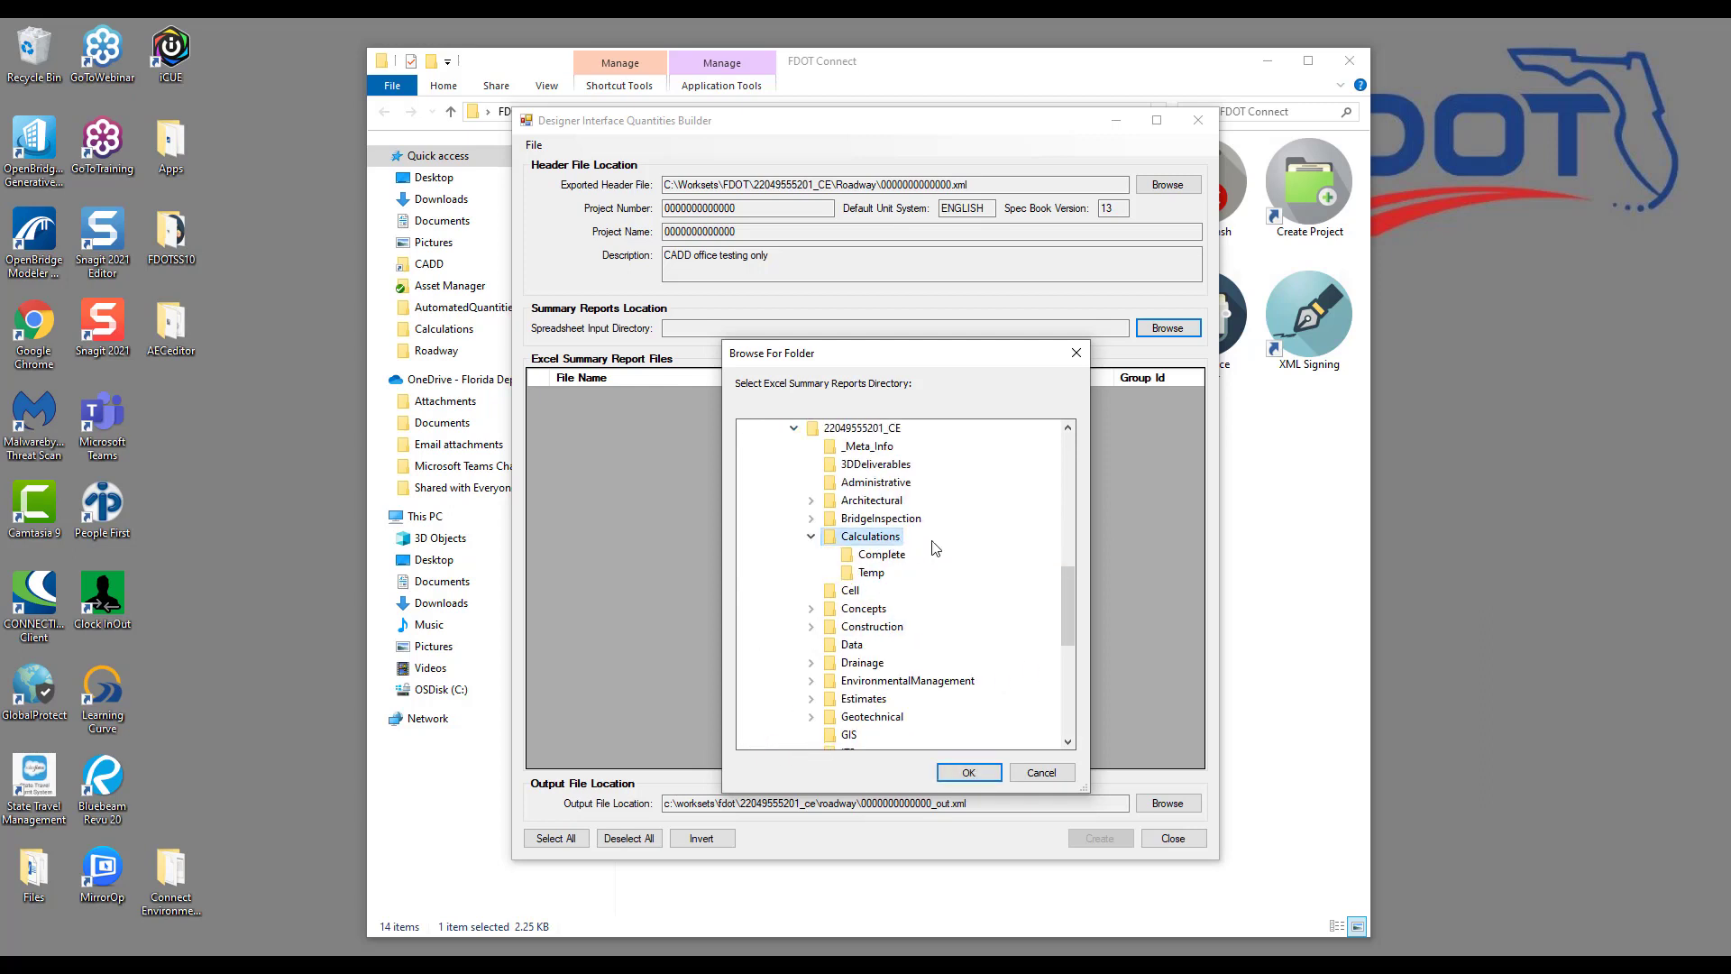
left_click(979, 776)
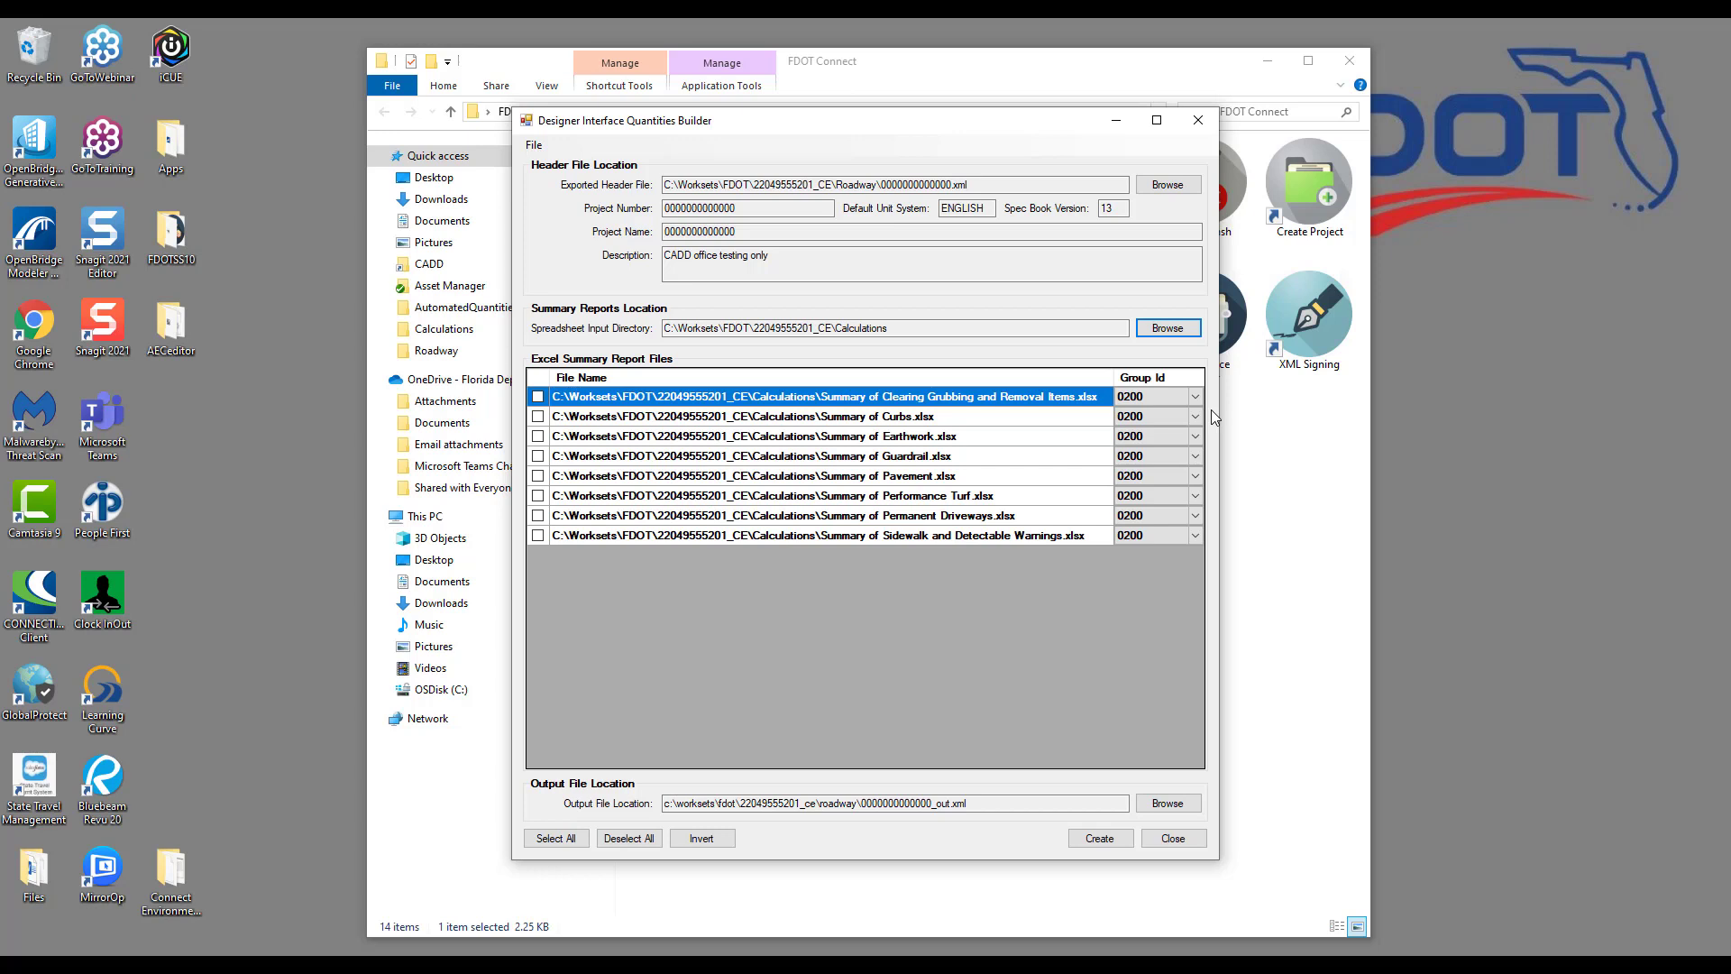
left_click(1195, 396)
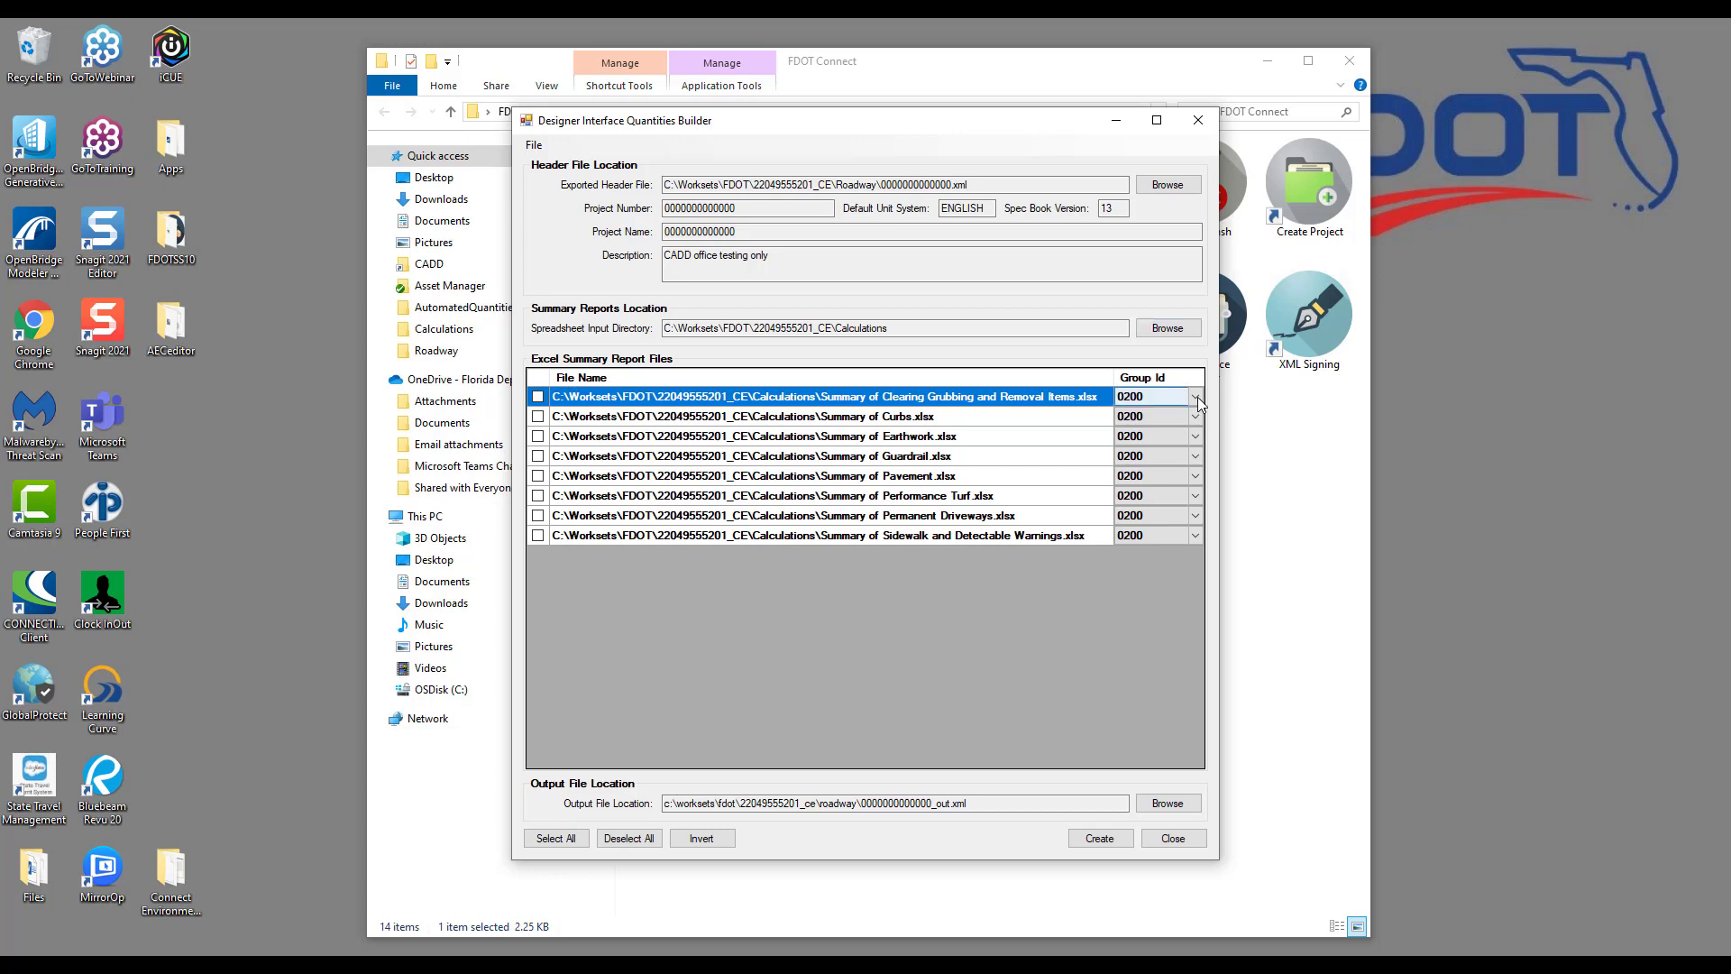
left_click(1195, 398)
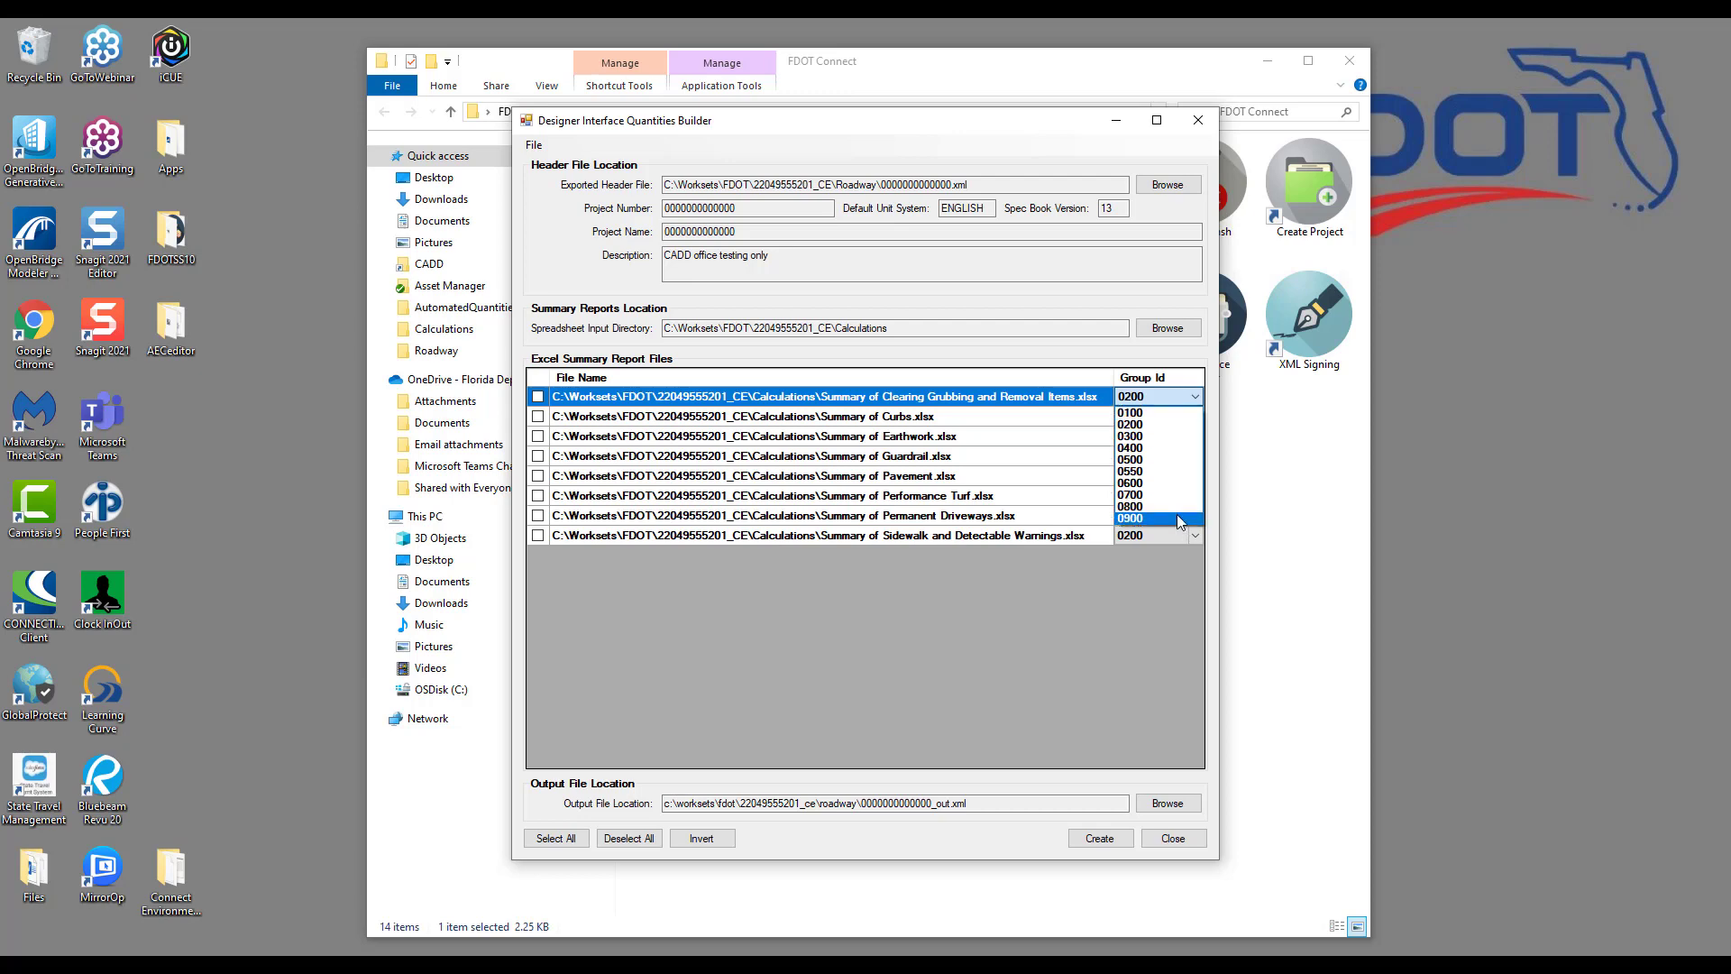
left_click(1196, 397)
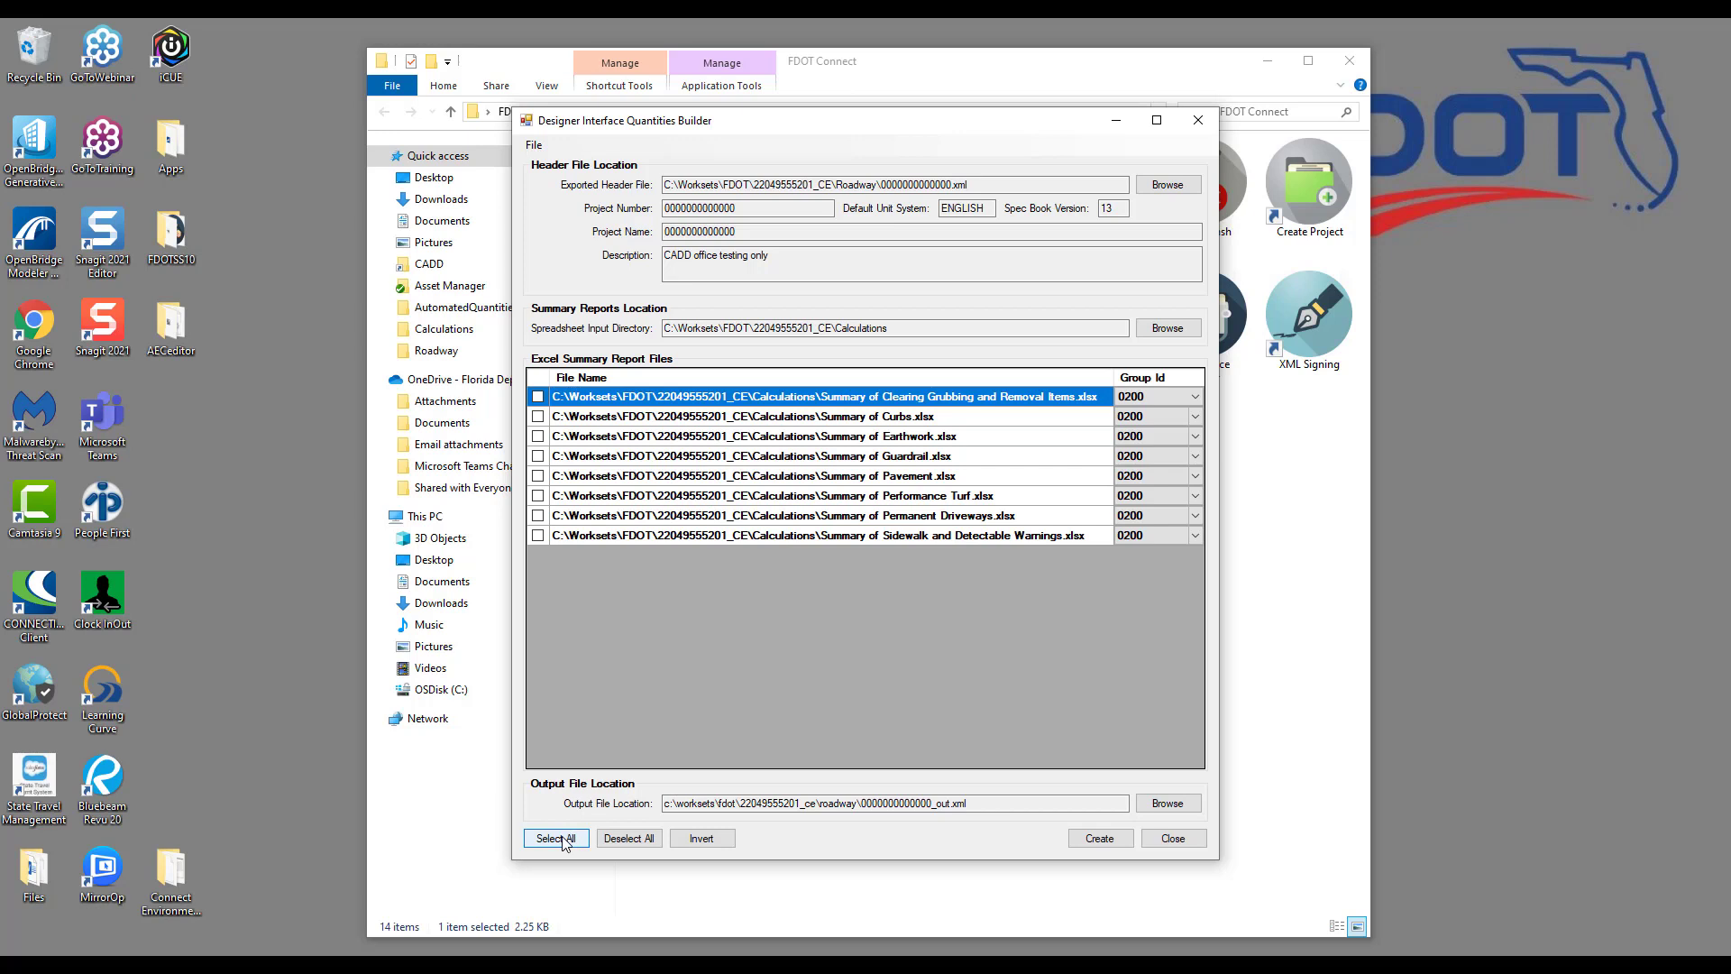
Step: Select All to include the eight summary .xlsx workbooks
left_click(565, 840)
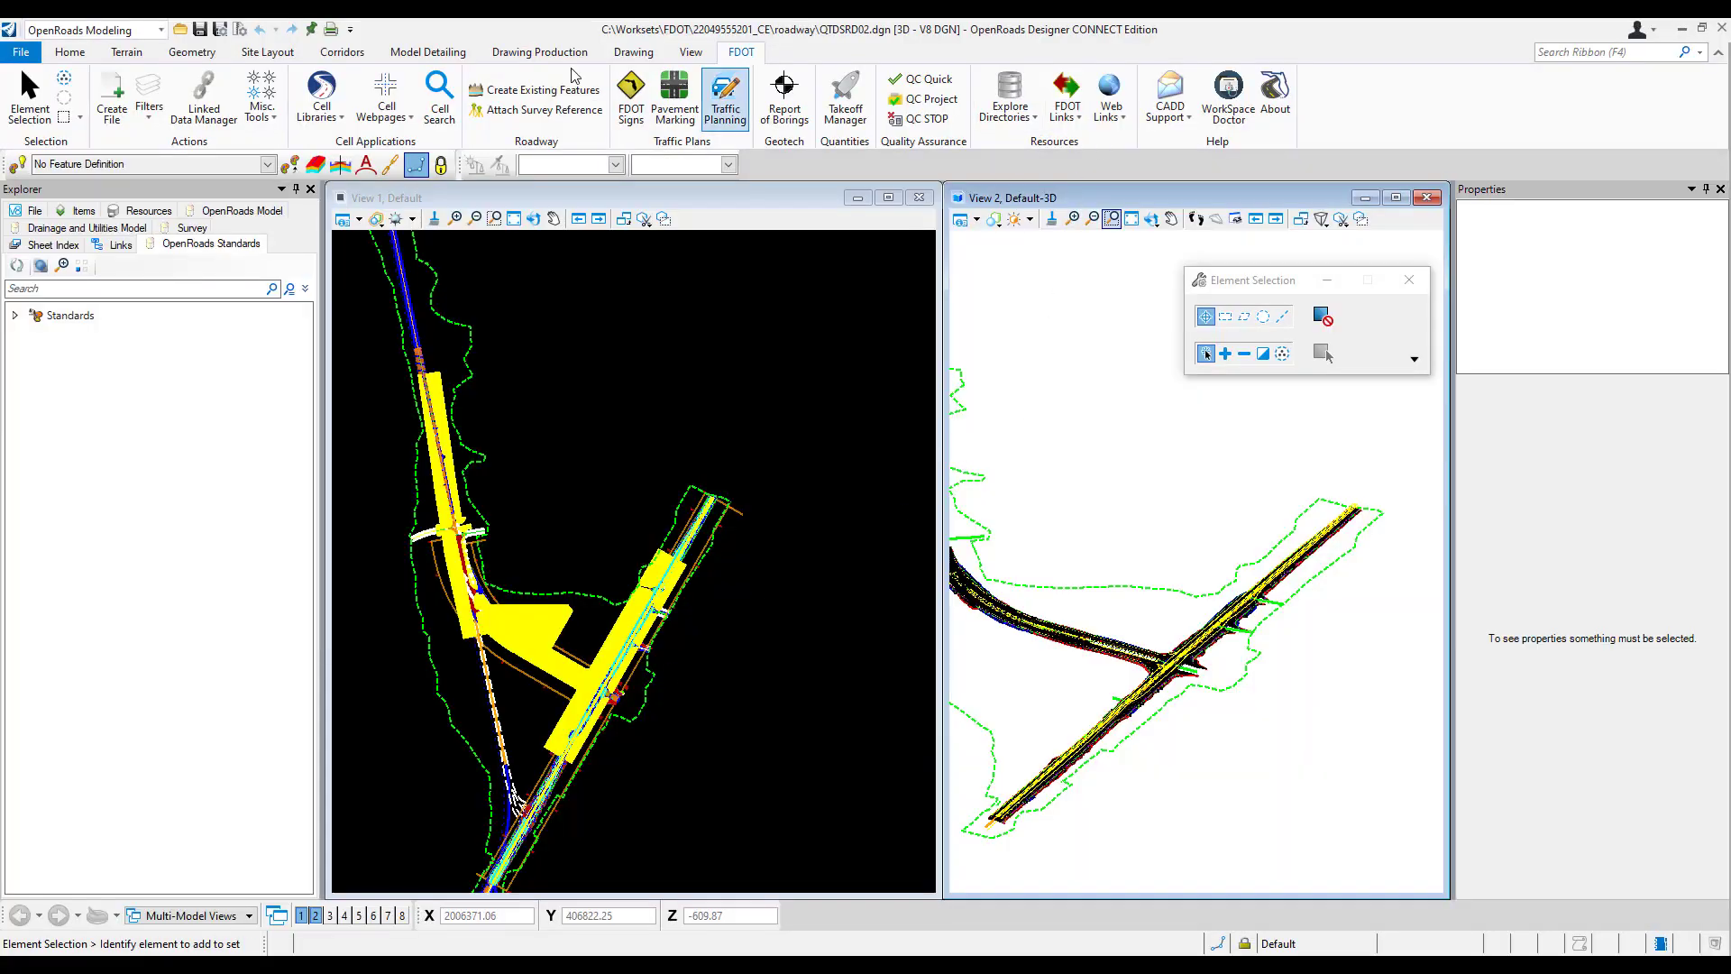
Step: Open Chapter 9 of the Basis of Estimates Manual from FDOT Links
left_click(1077, 121)
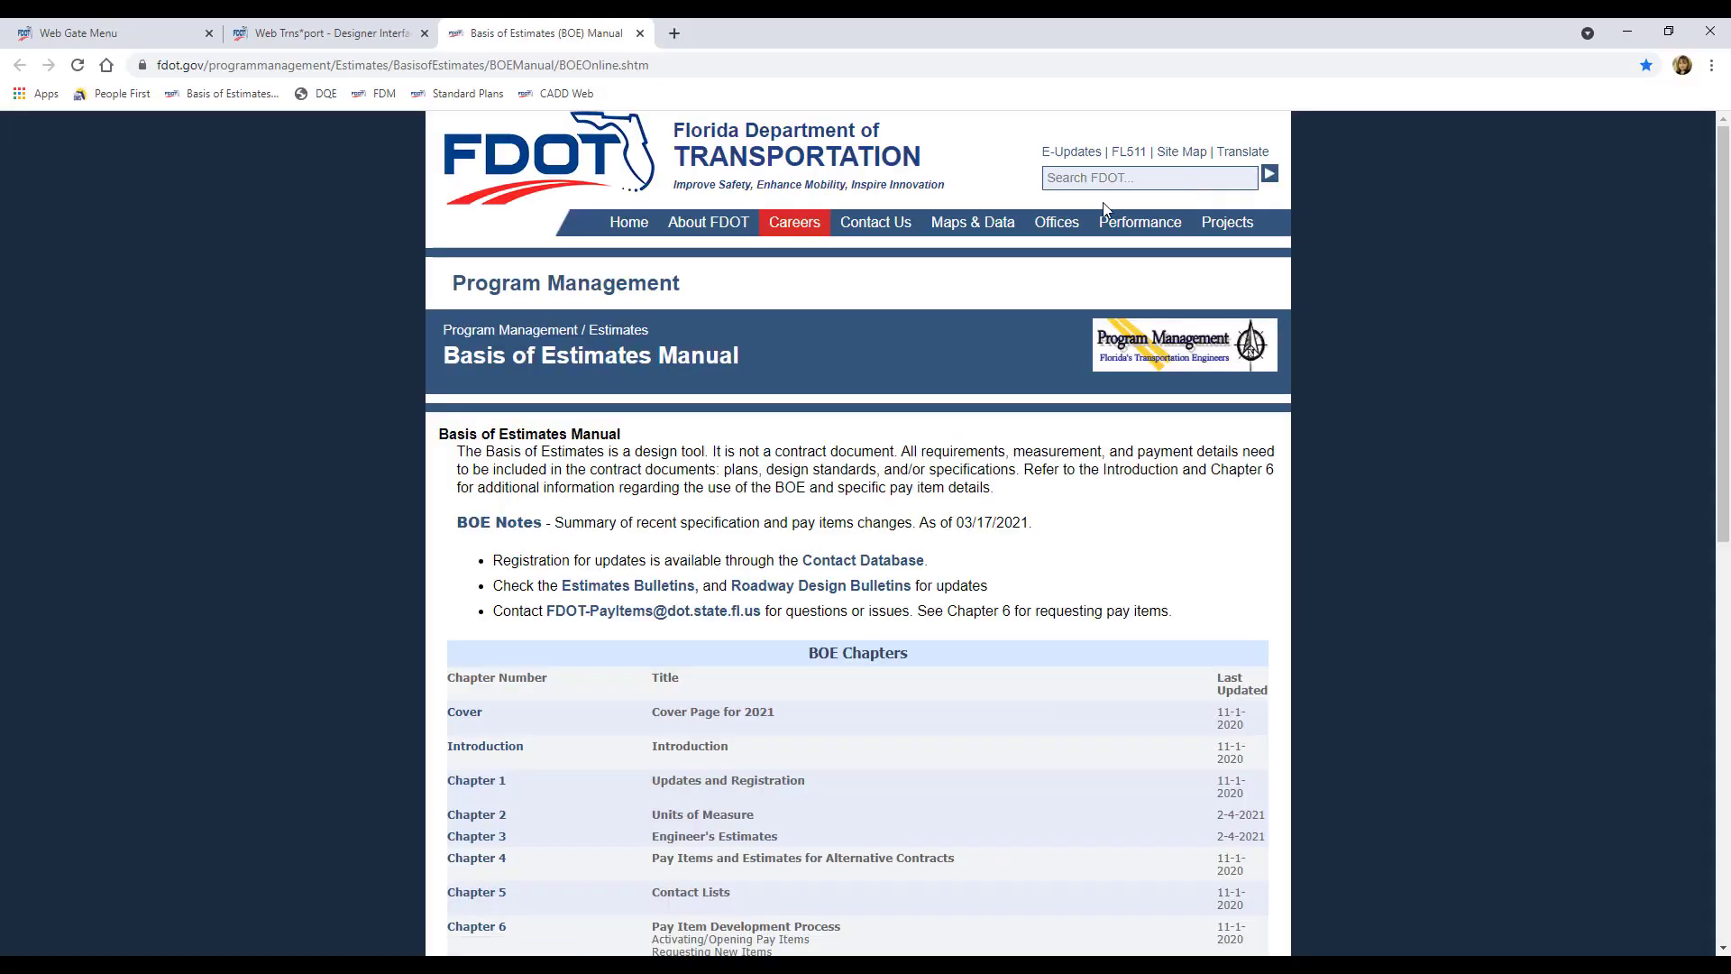
left_click_drag(1728, 443, 1717, 694)
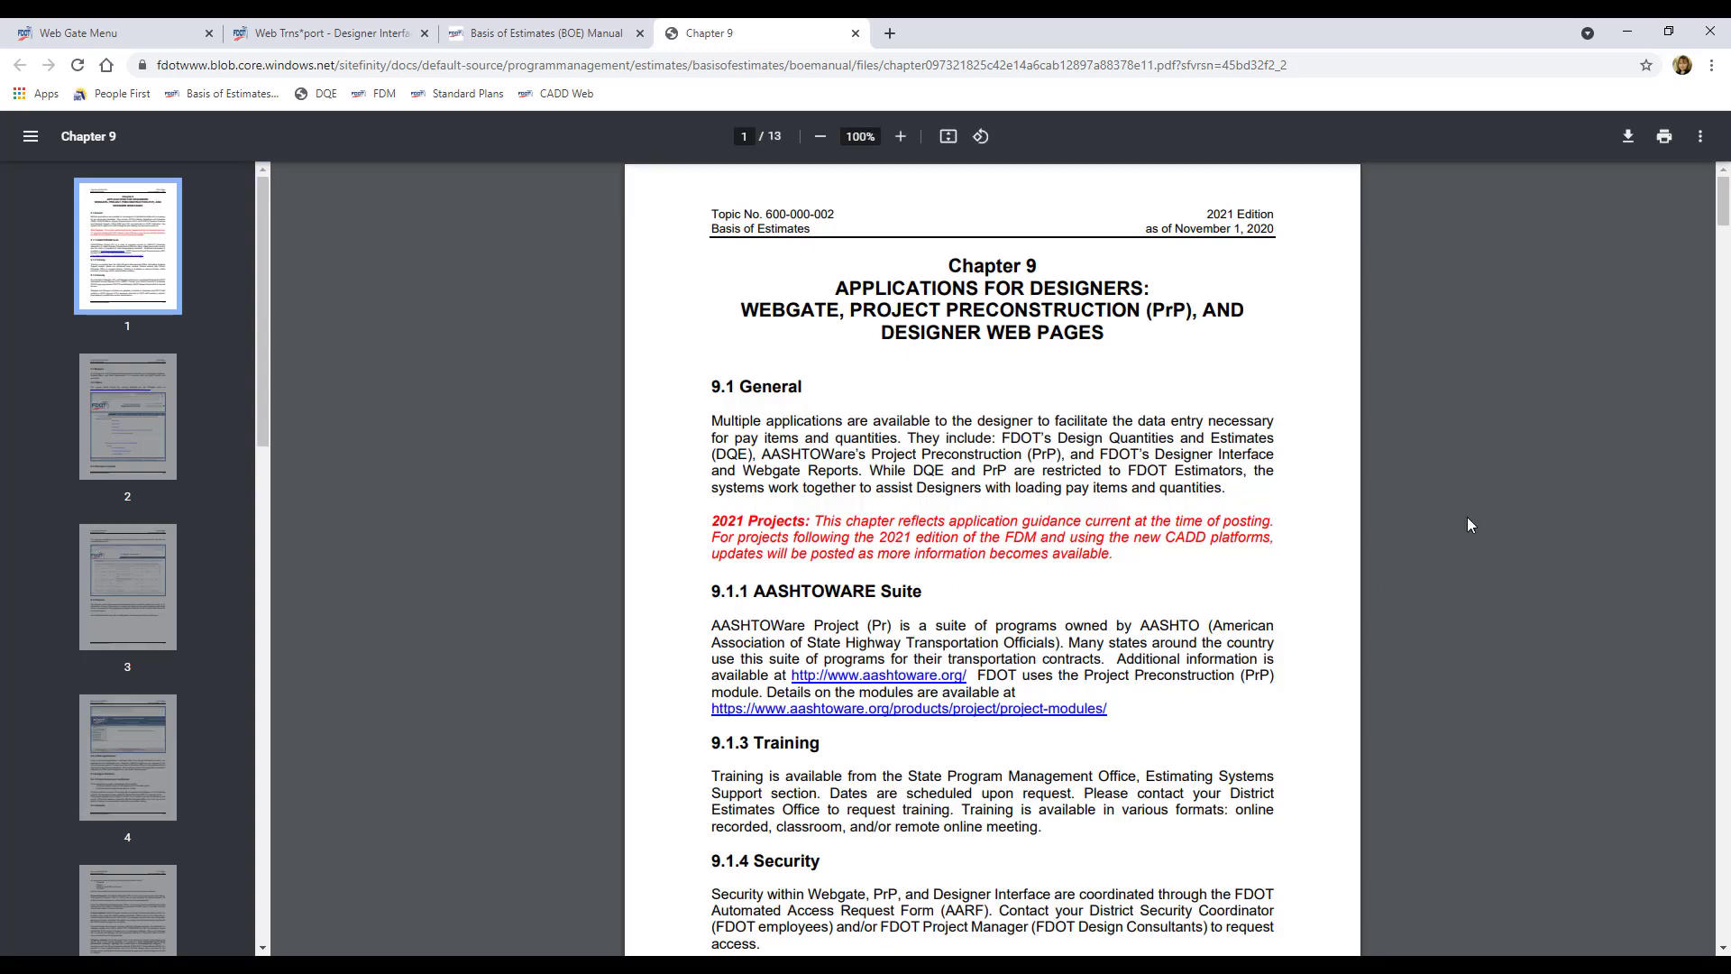
Step: Scroll the Chapter 9 PDF down to the pay item number range table on page 6
left_click_drag(1721, 210, 1712, 425)
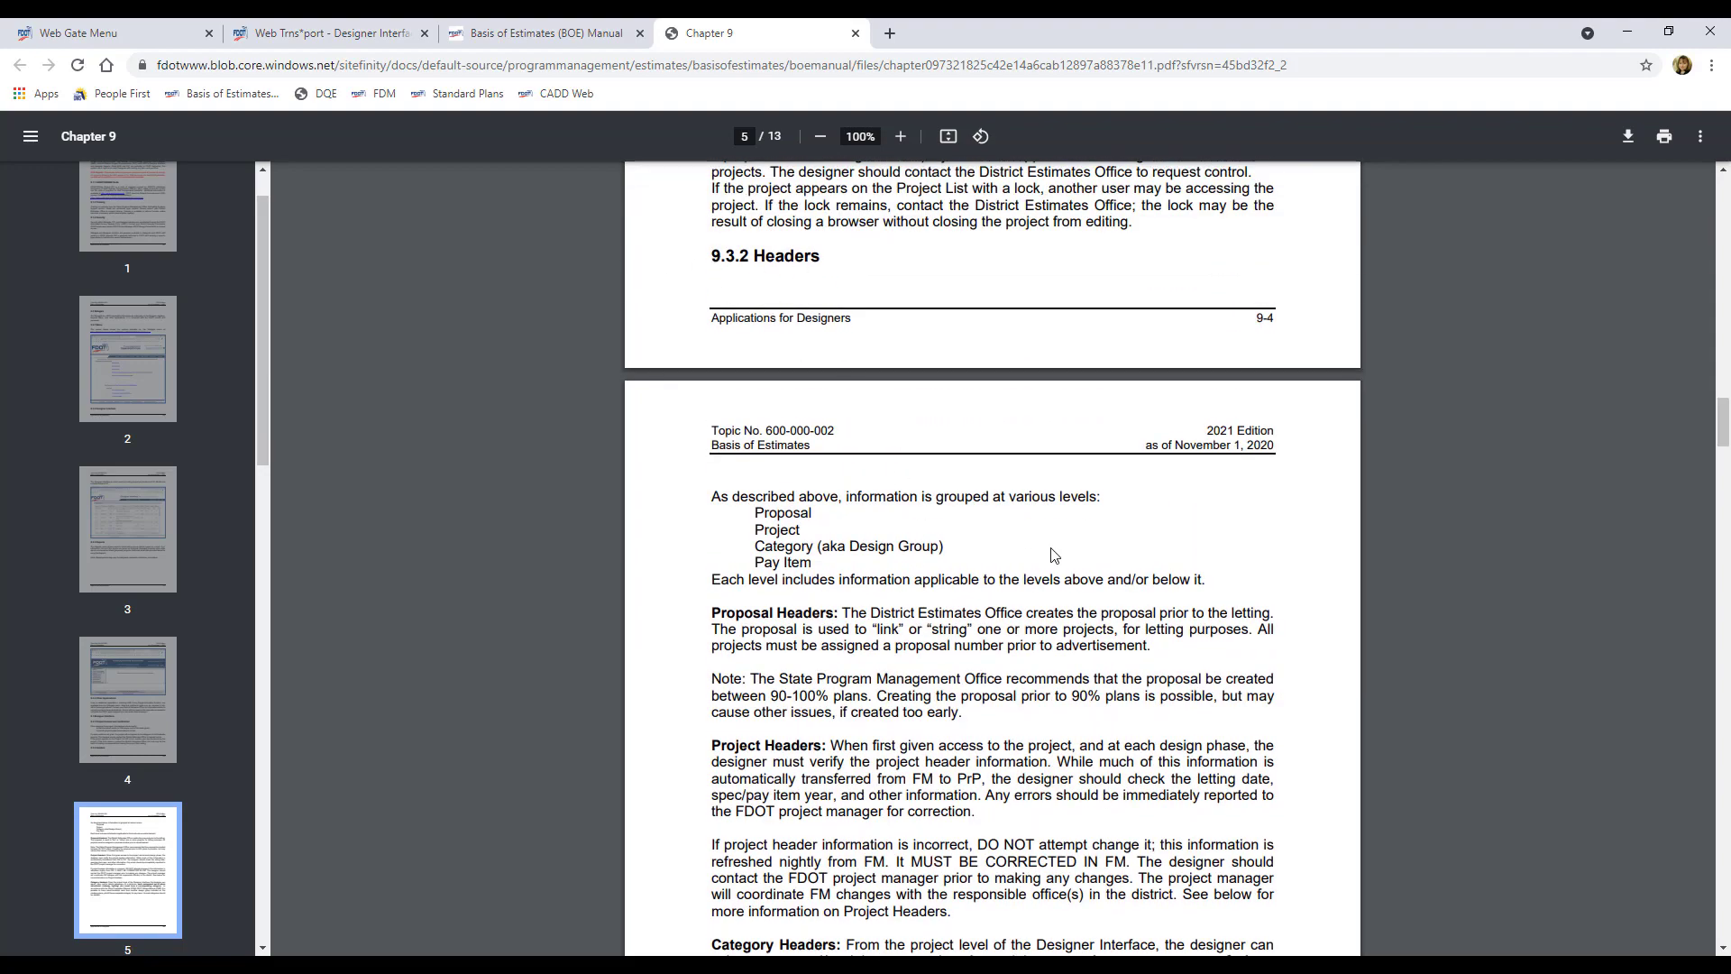
scroll(1034, 547, "down", 1)
scroll(1034, 547, "down", 10)
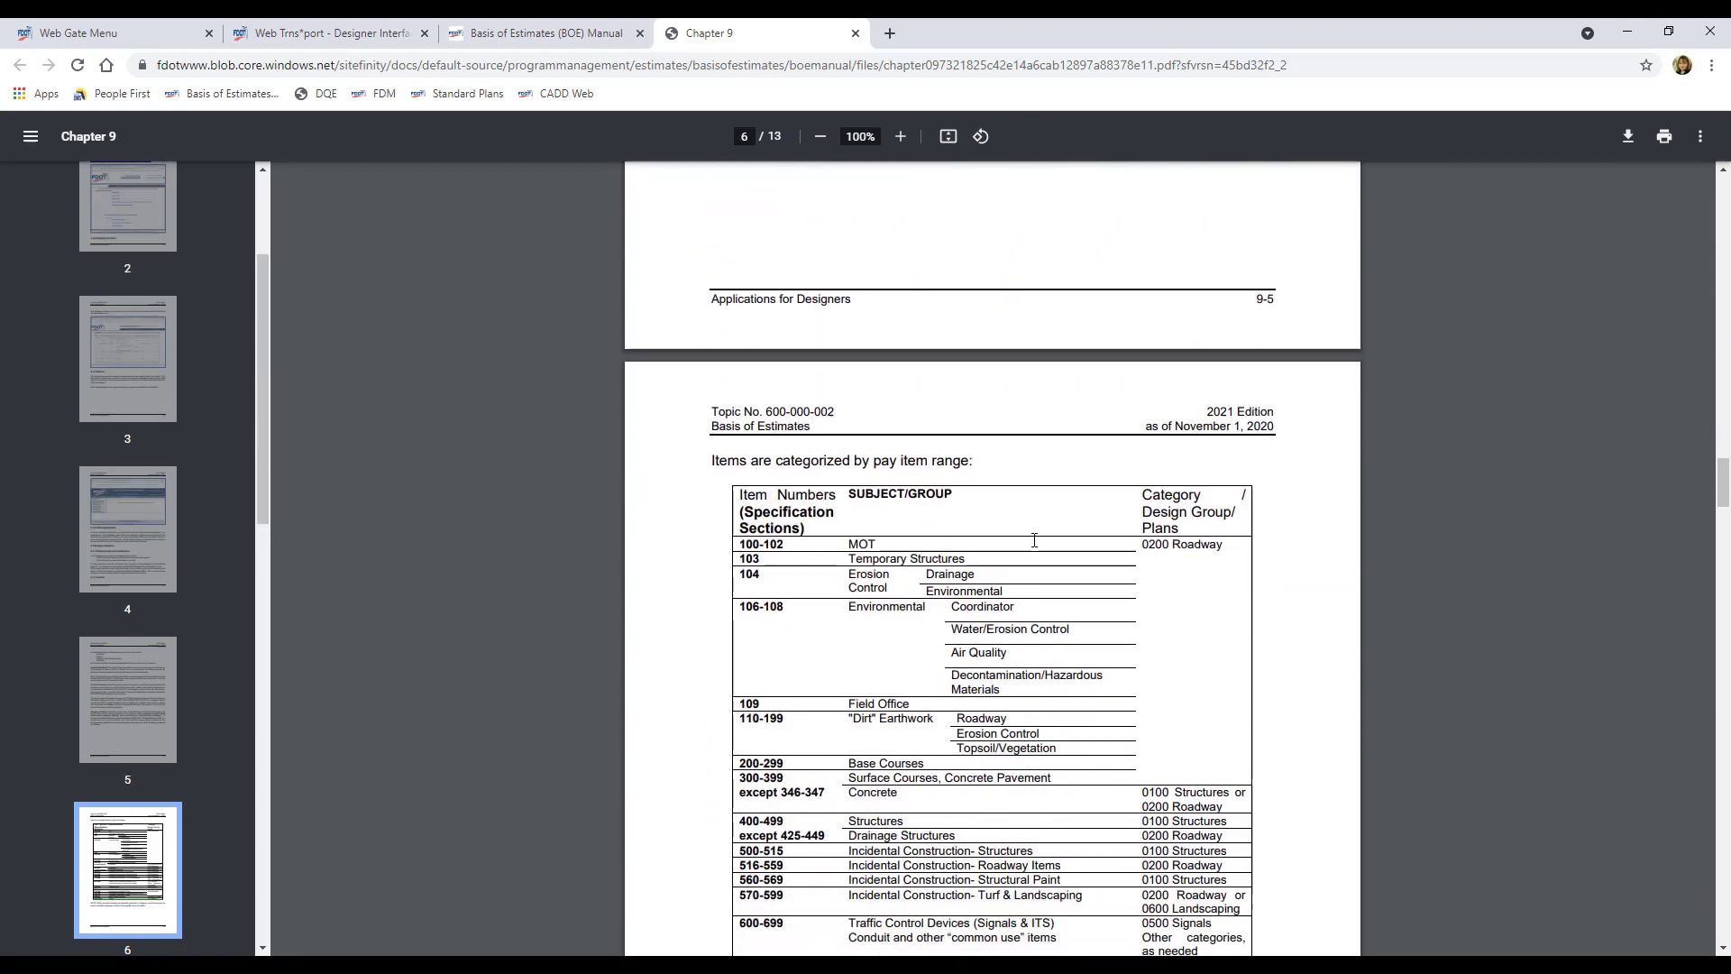
scroll(1034, 539, "down", 4)
scroll(947, 365, "up", 2)
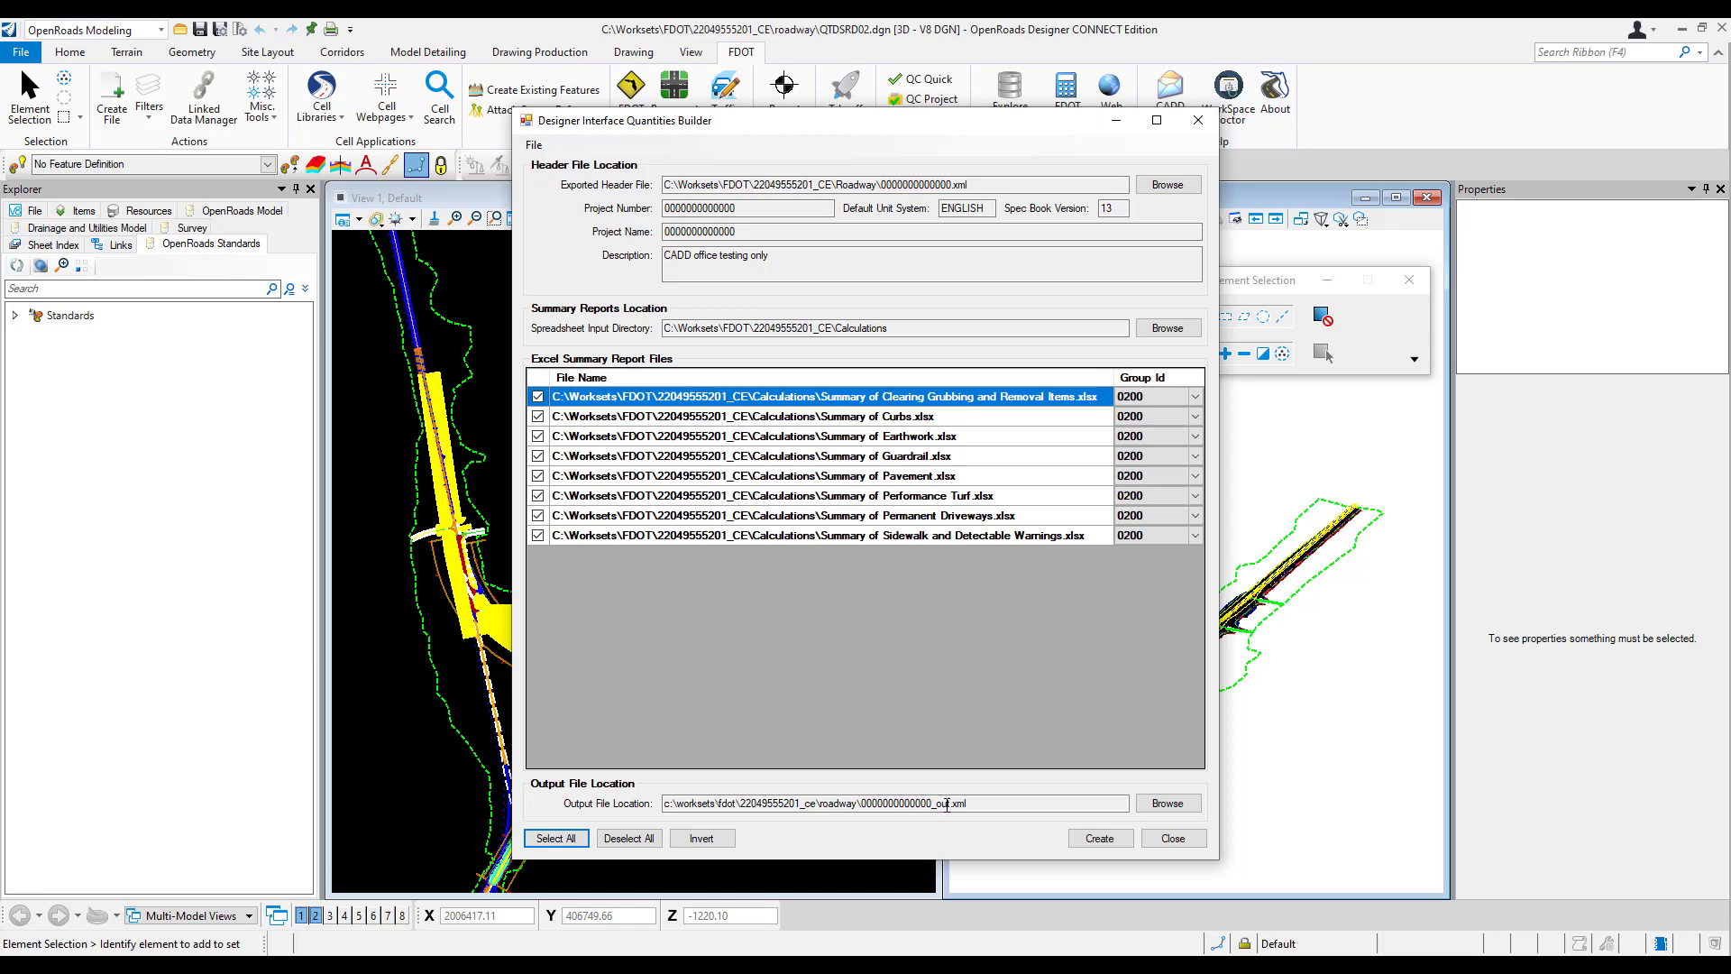
left_click_drag(942, 803, 952, 802)
left_click(993, 805)
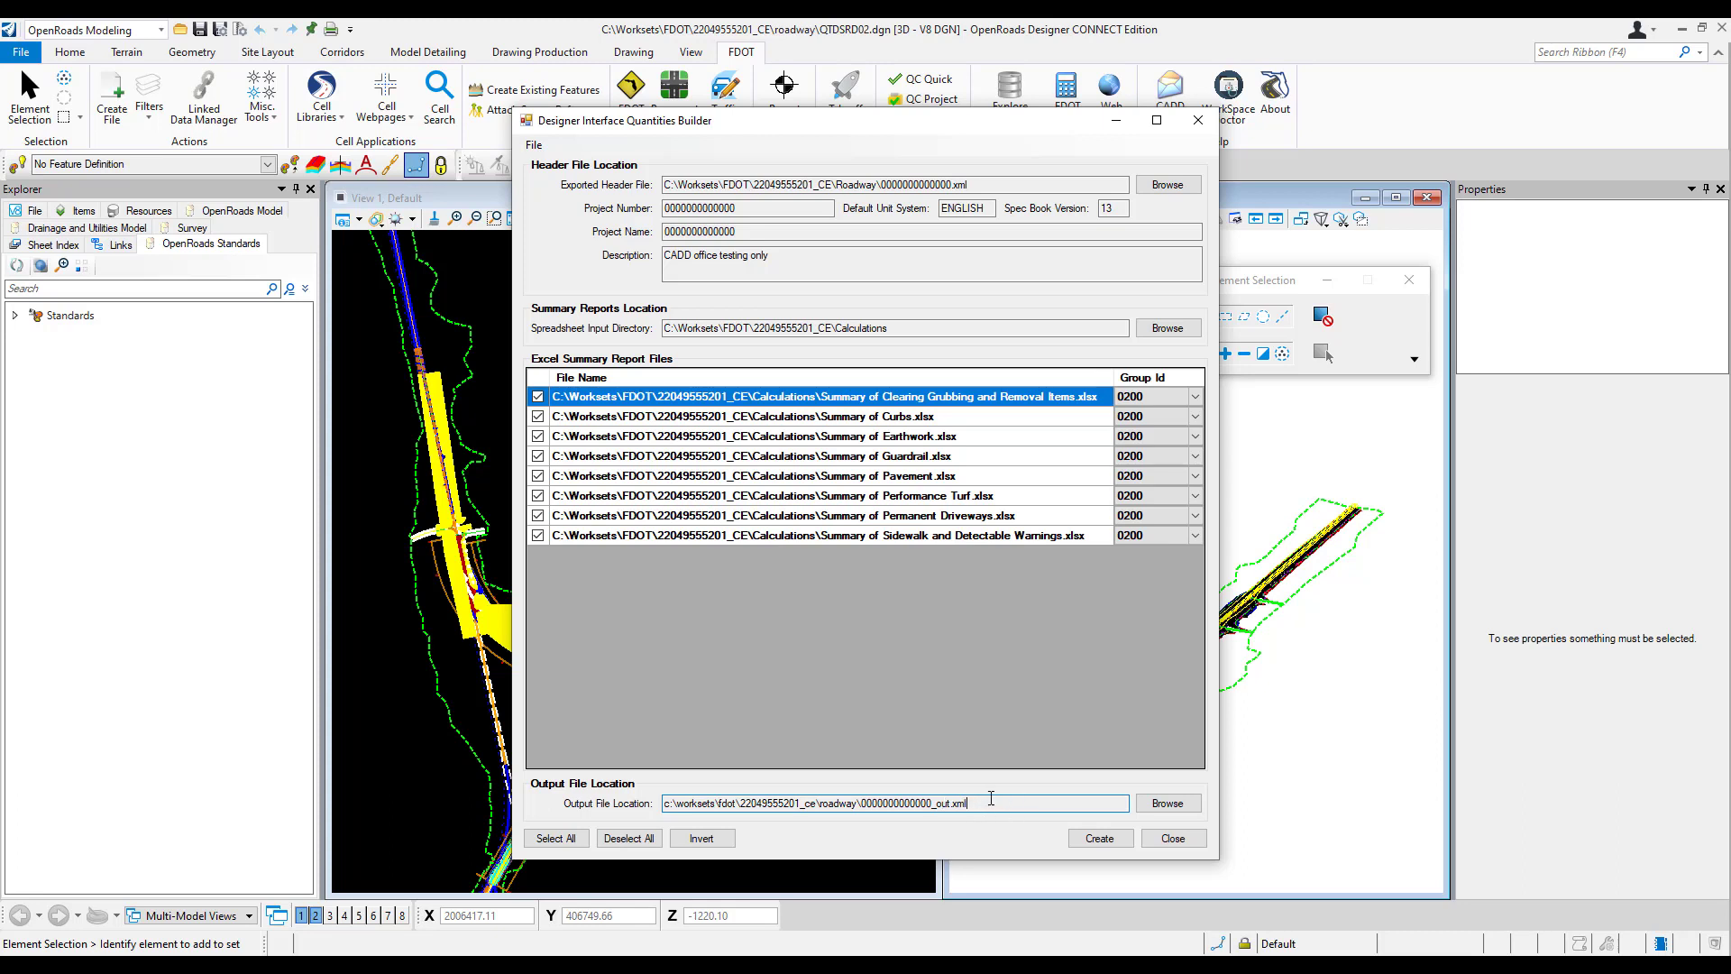
left_click(1100, 838)
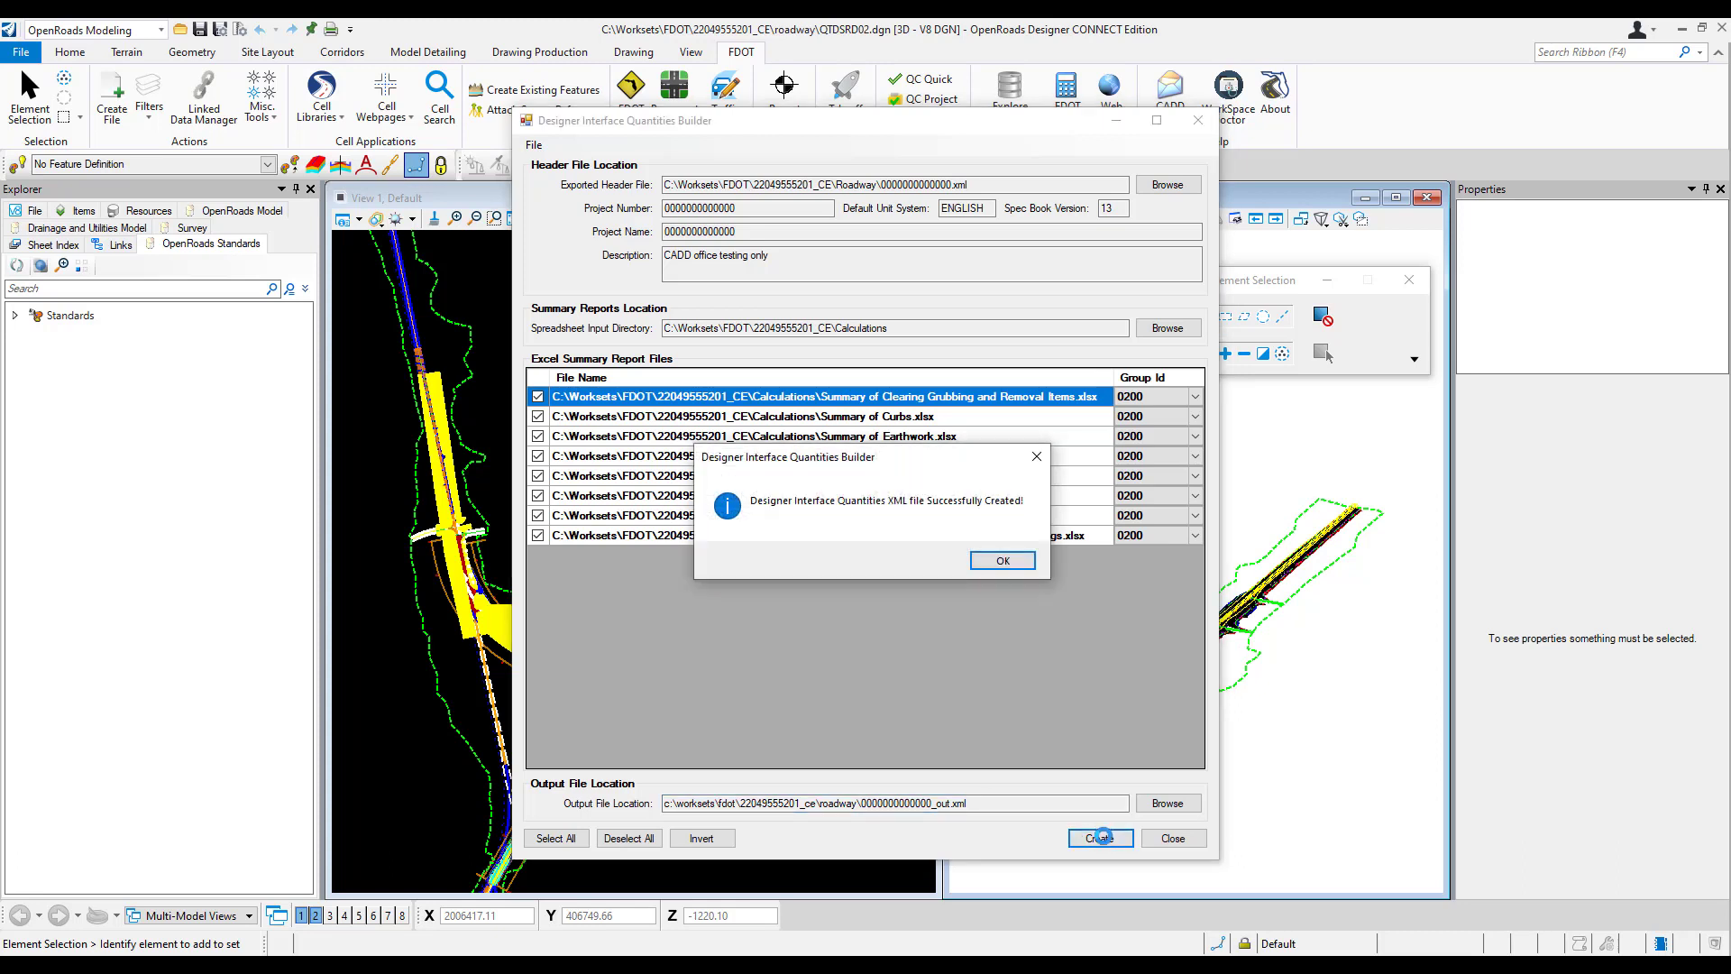
left_click(1000, 561)
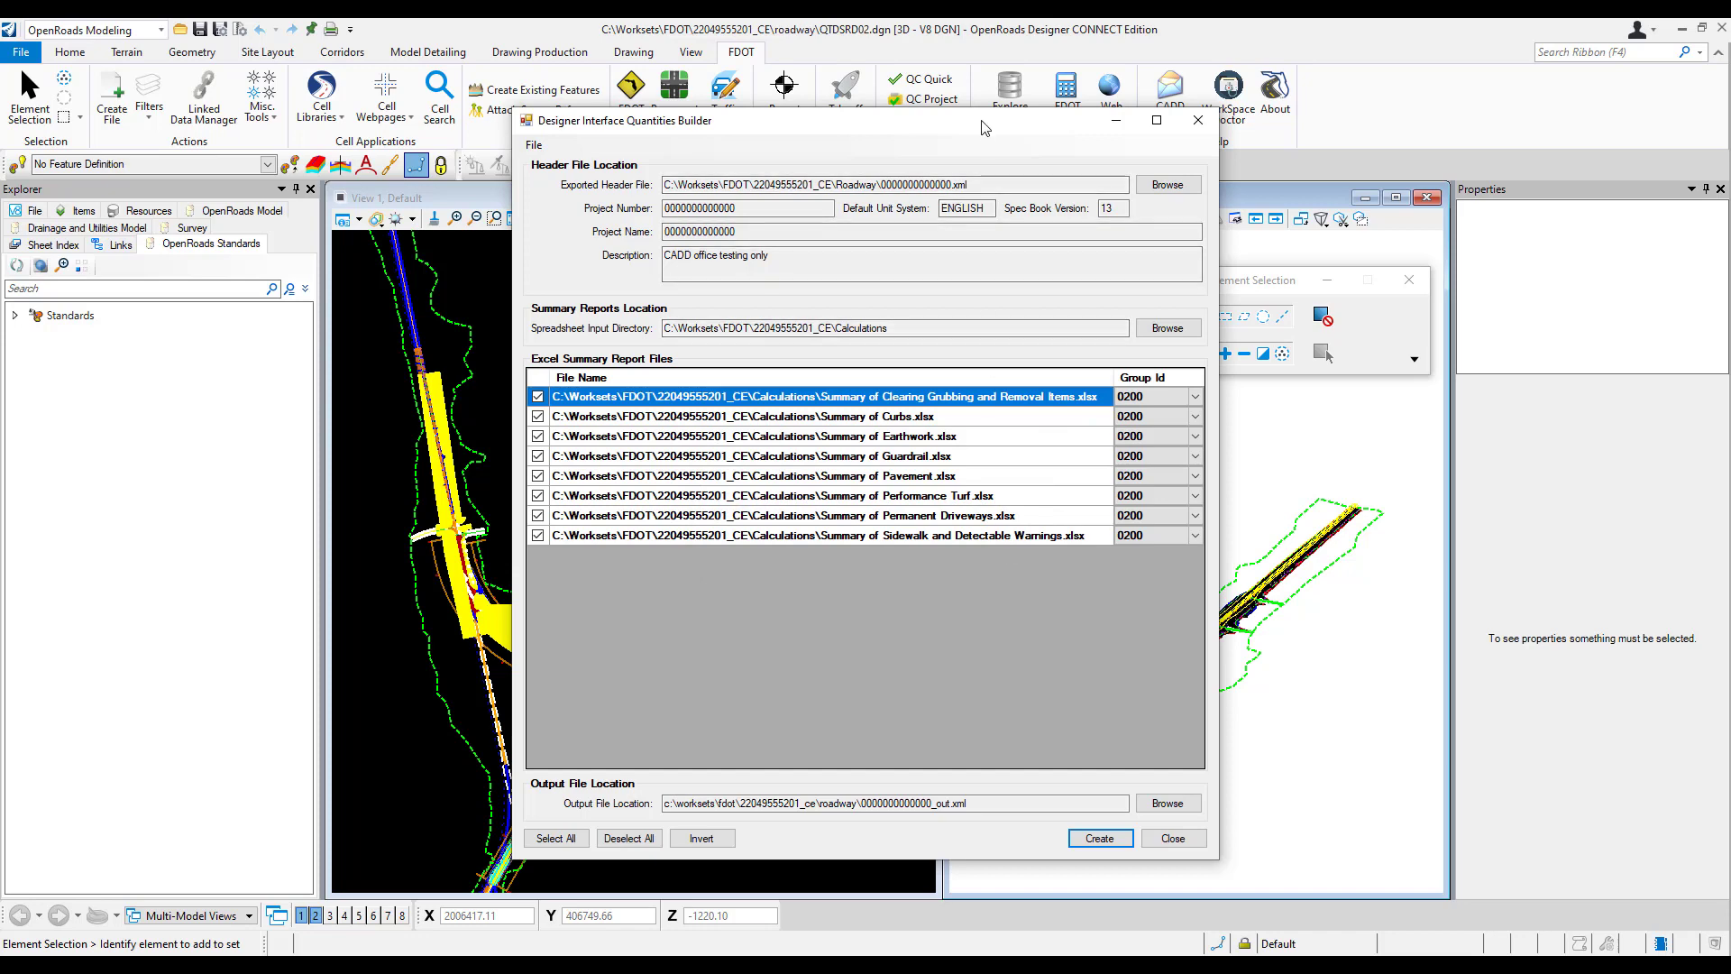
left_click_drag(985, 130, 986, 142)
left_click(1009, 97)
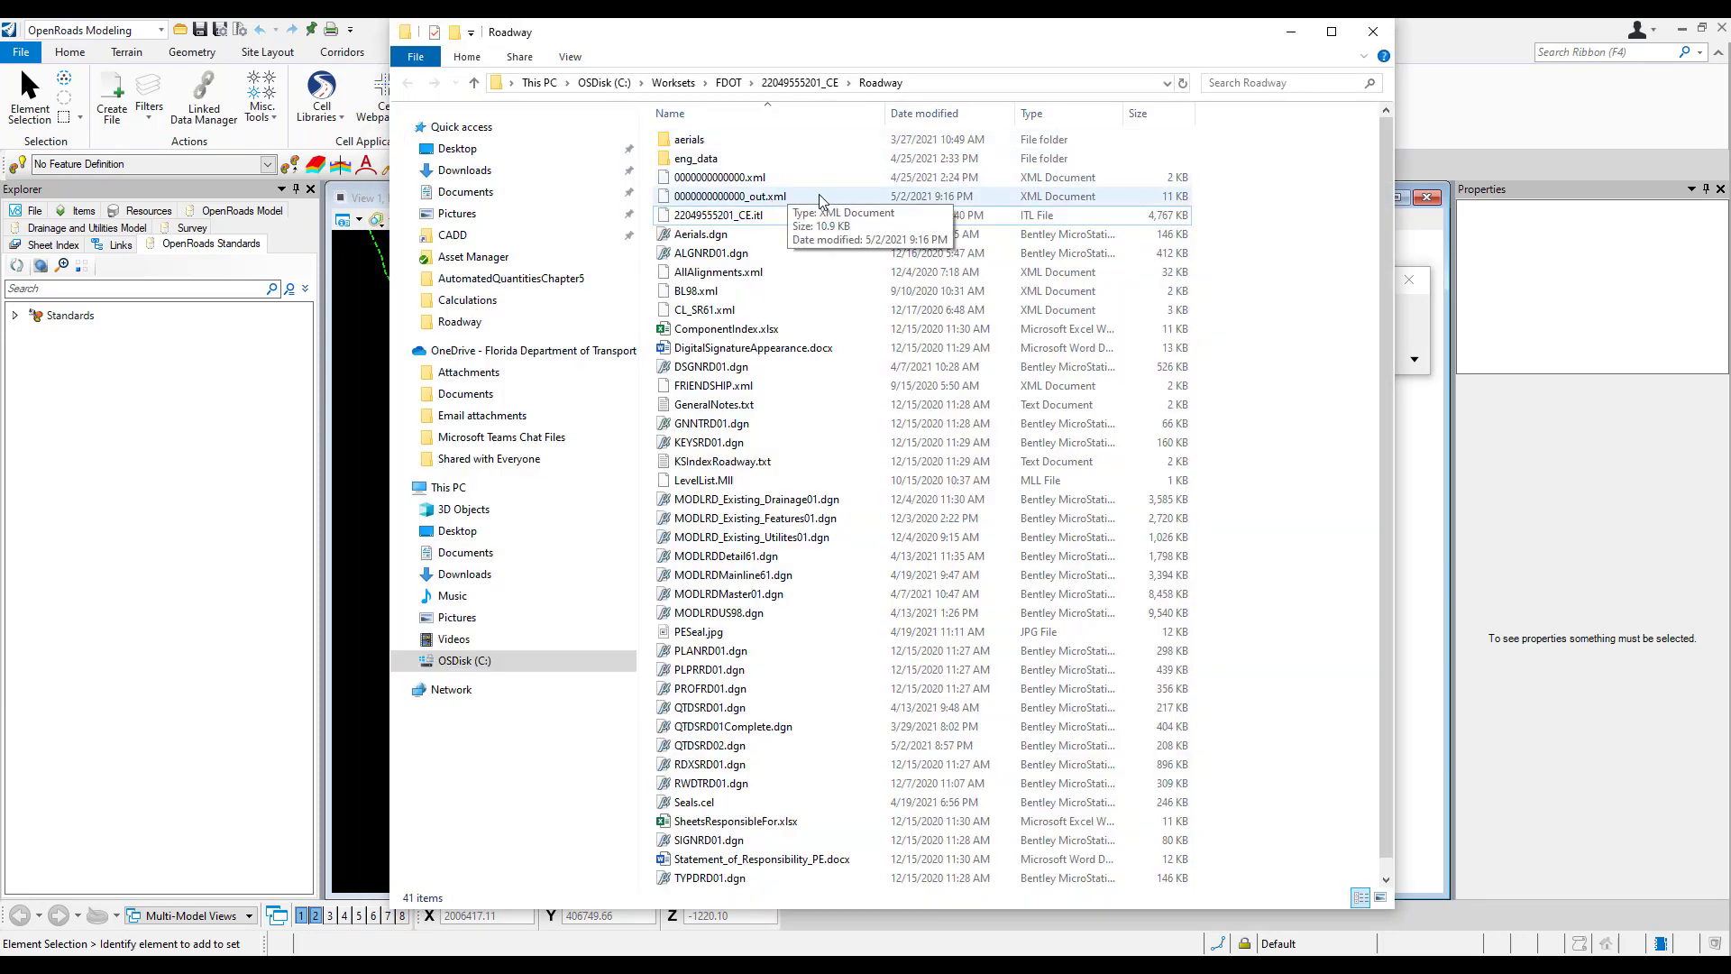
left_click(756, 204)
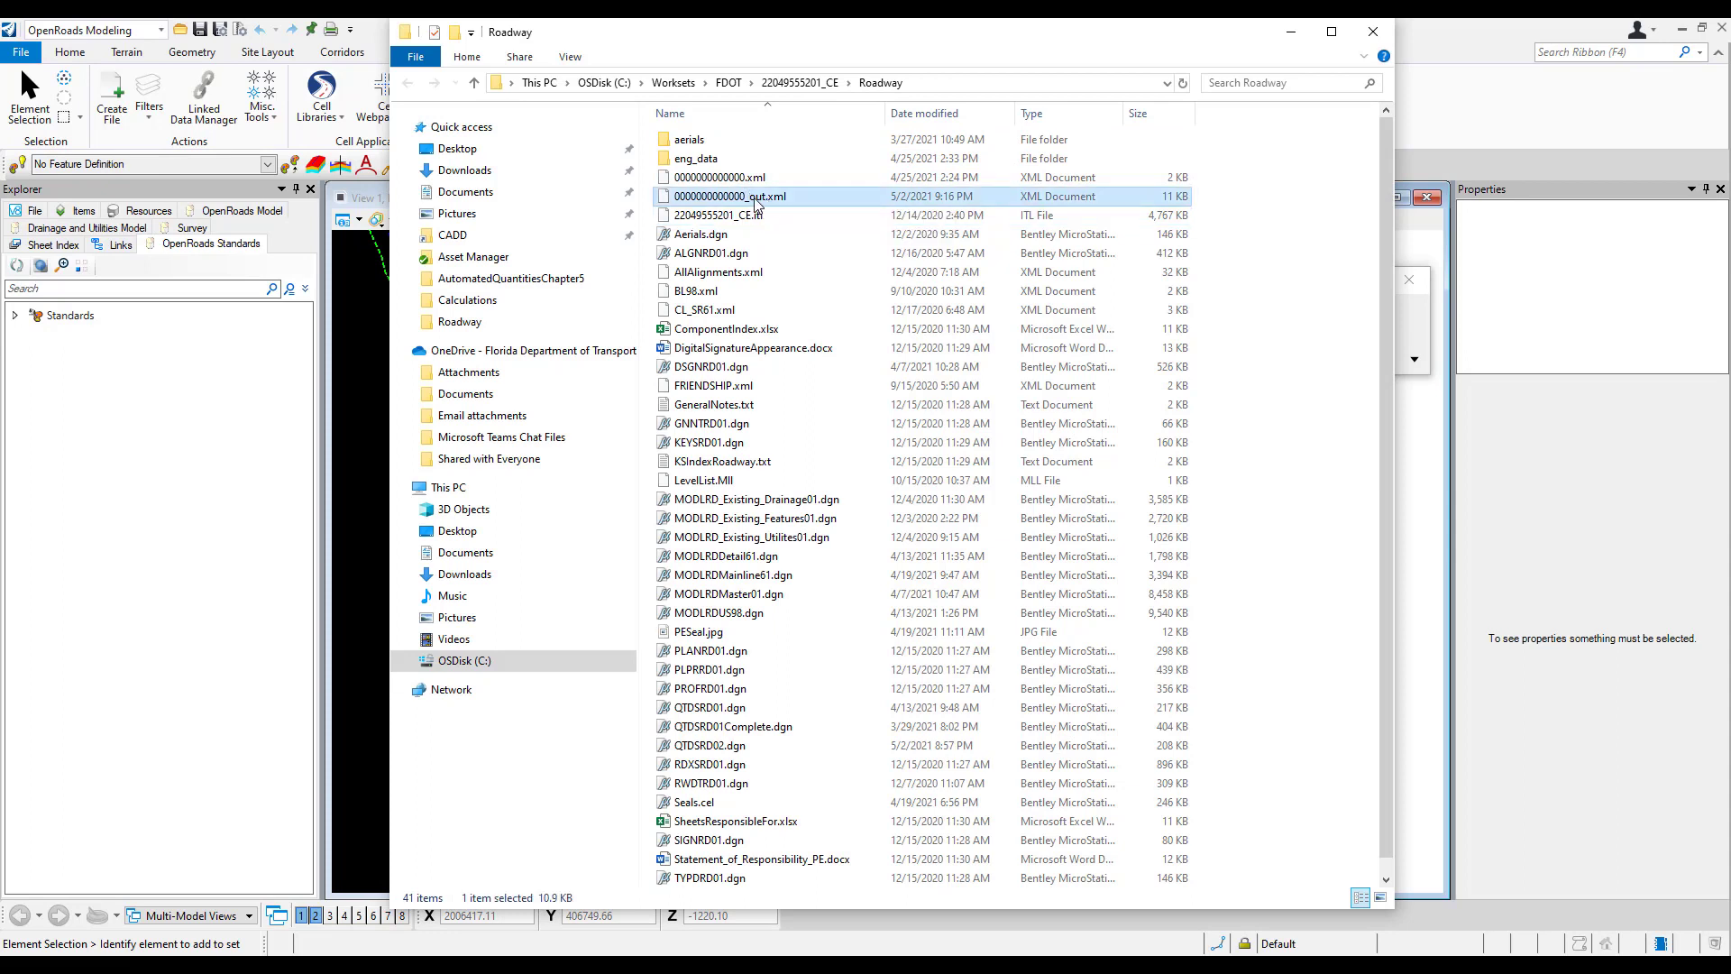
left_click(750, 200)
left_click(749, 196)
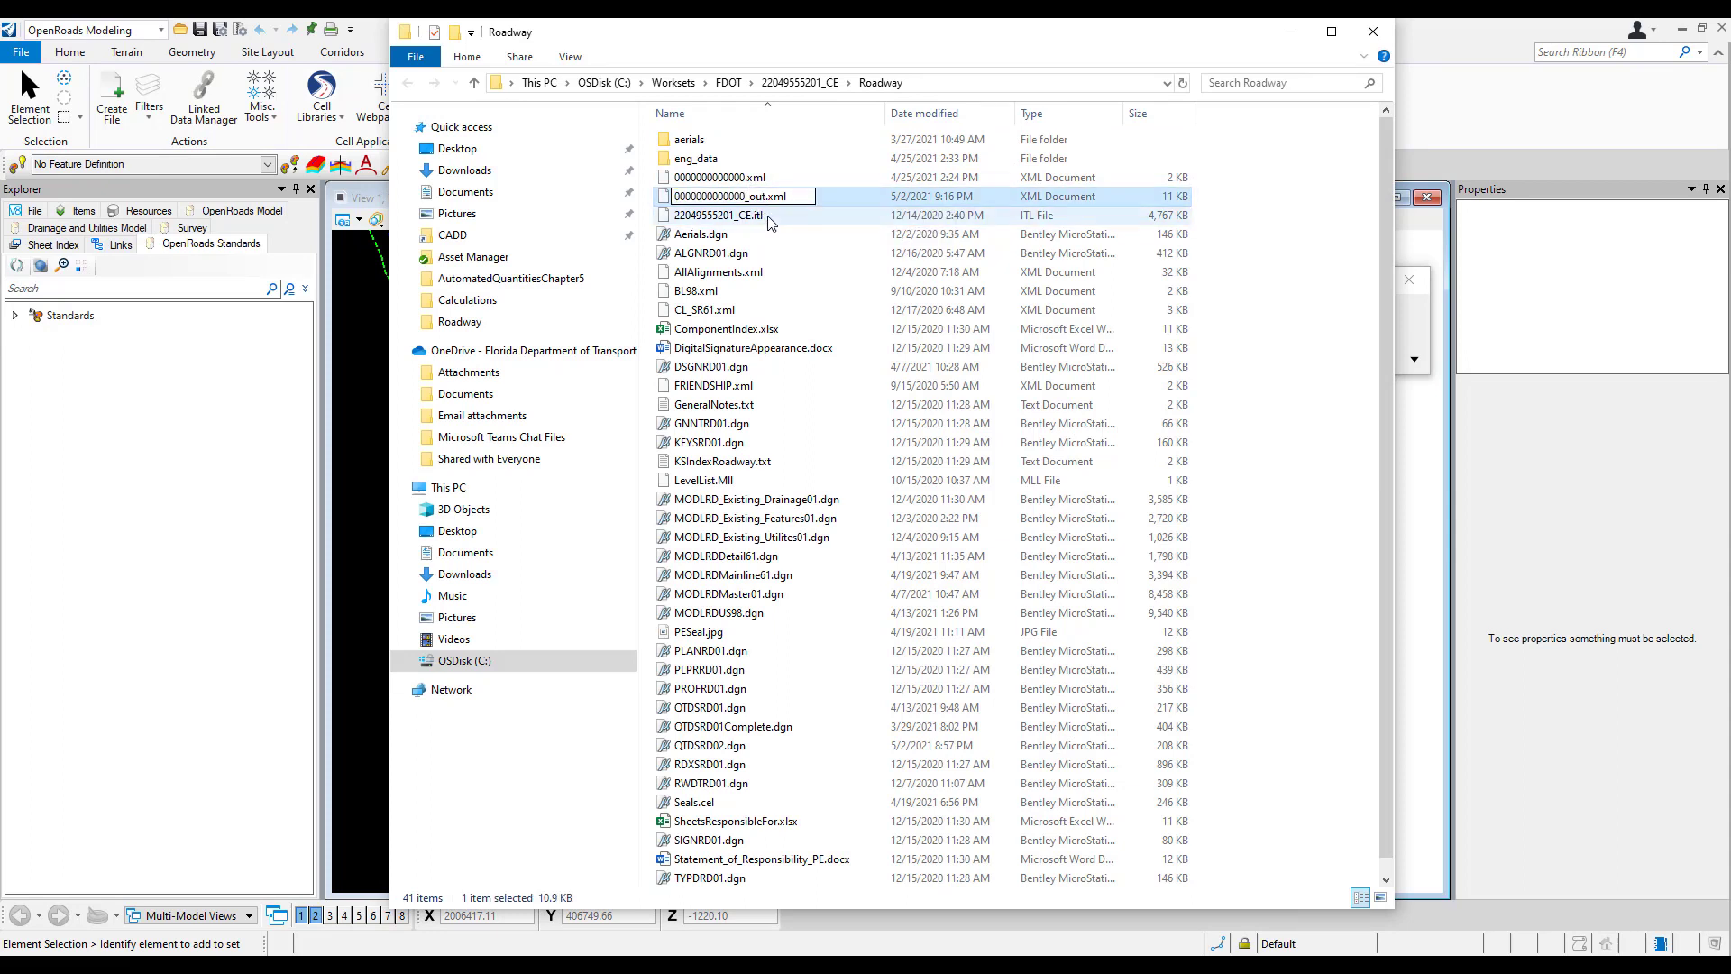
key("Delete")
key("Delete")
key("Delete")
type("bad")
key("Return")
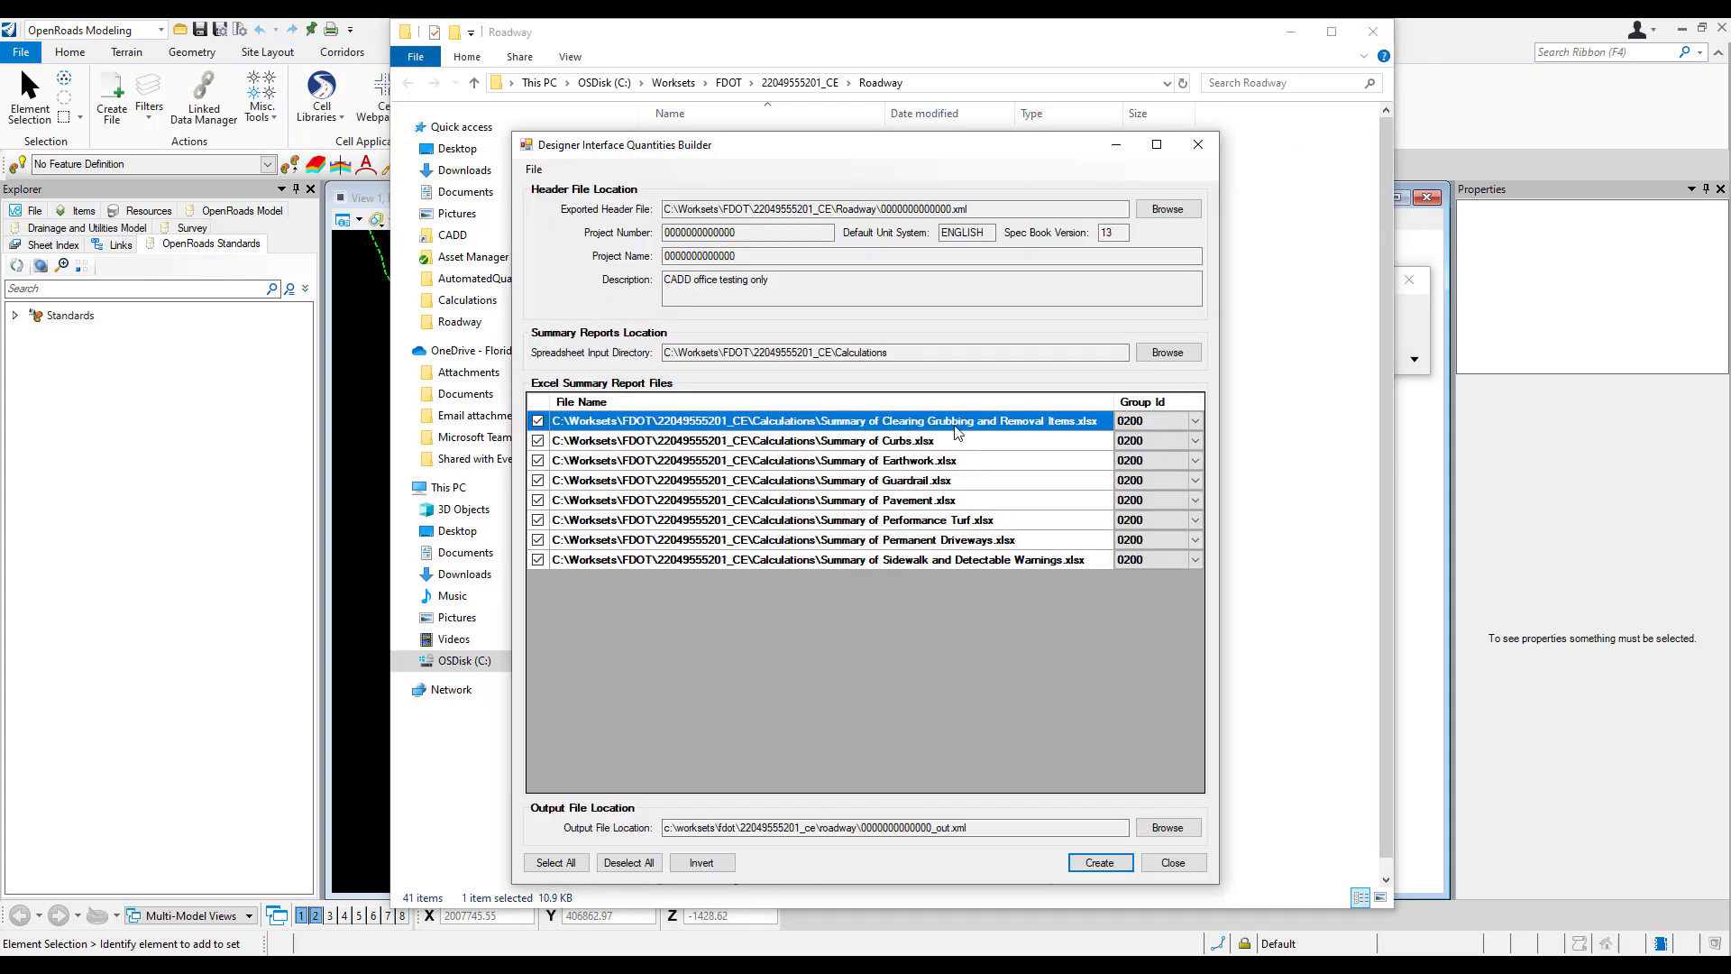
Step: Exclude the Clearing Grubbing and Removal Items summary and create the quantities XML again
left_click(538, 421)
left_click(1099, 867)
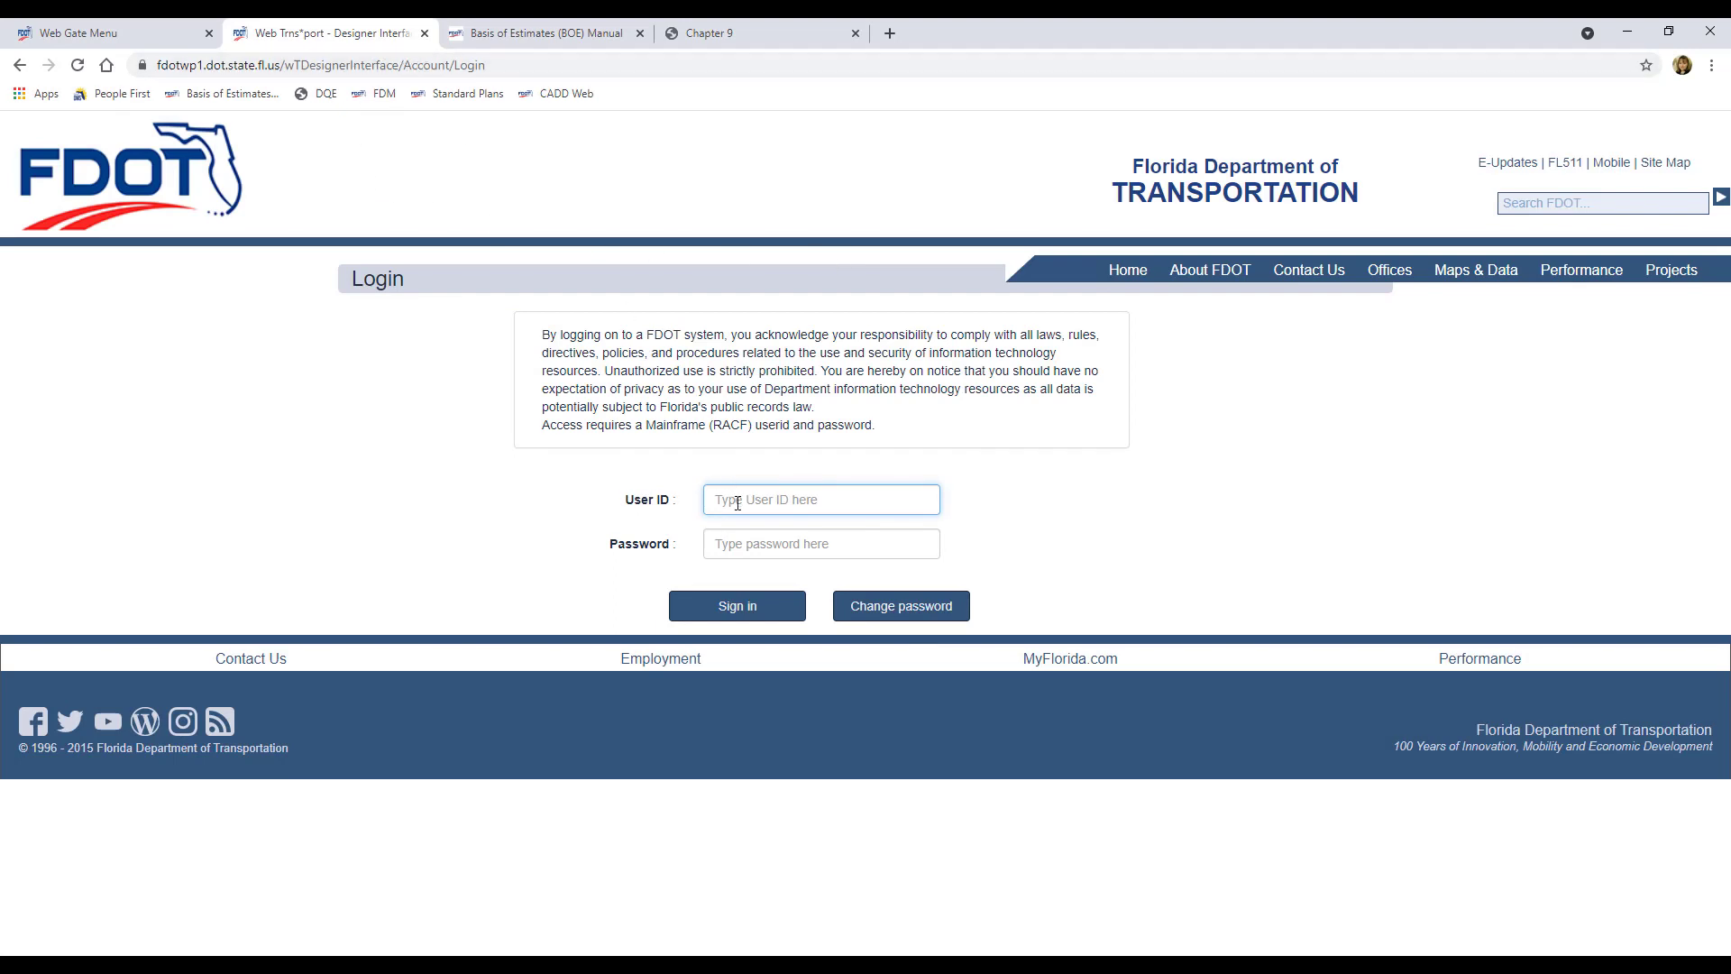
type("ps972kd")
key("Tab")
type("••••••••")
left_click(739, 606)
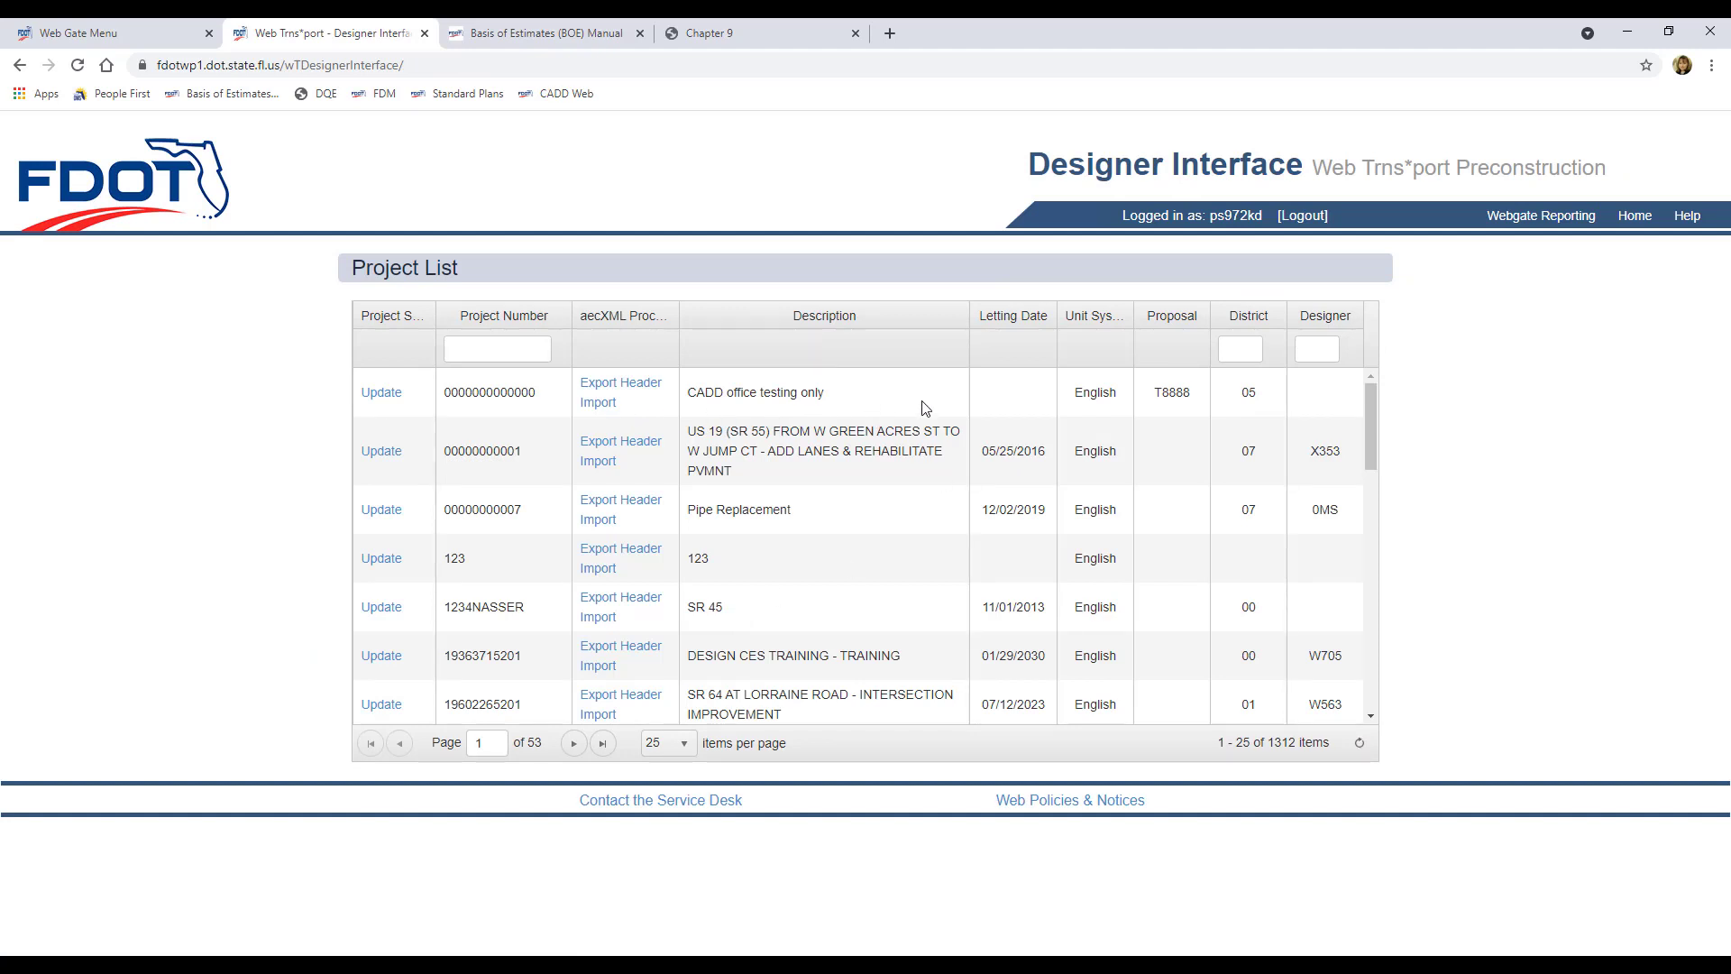
left_click(606, 406)
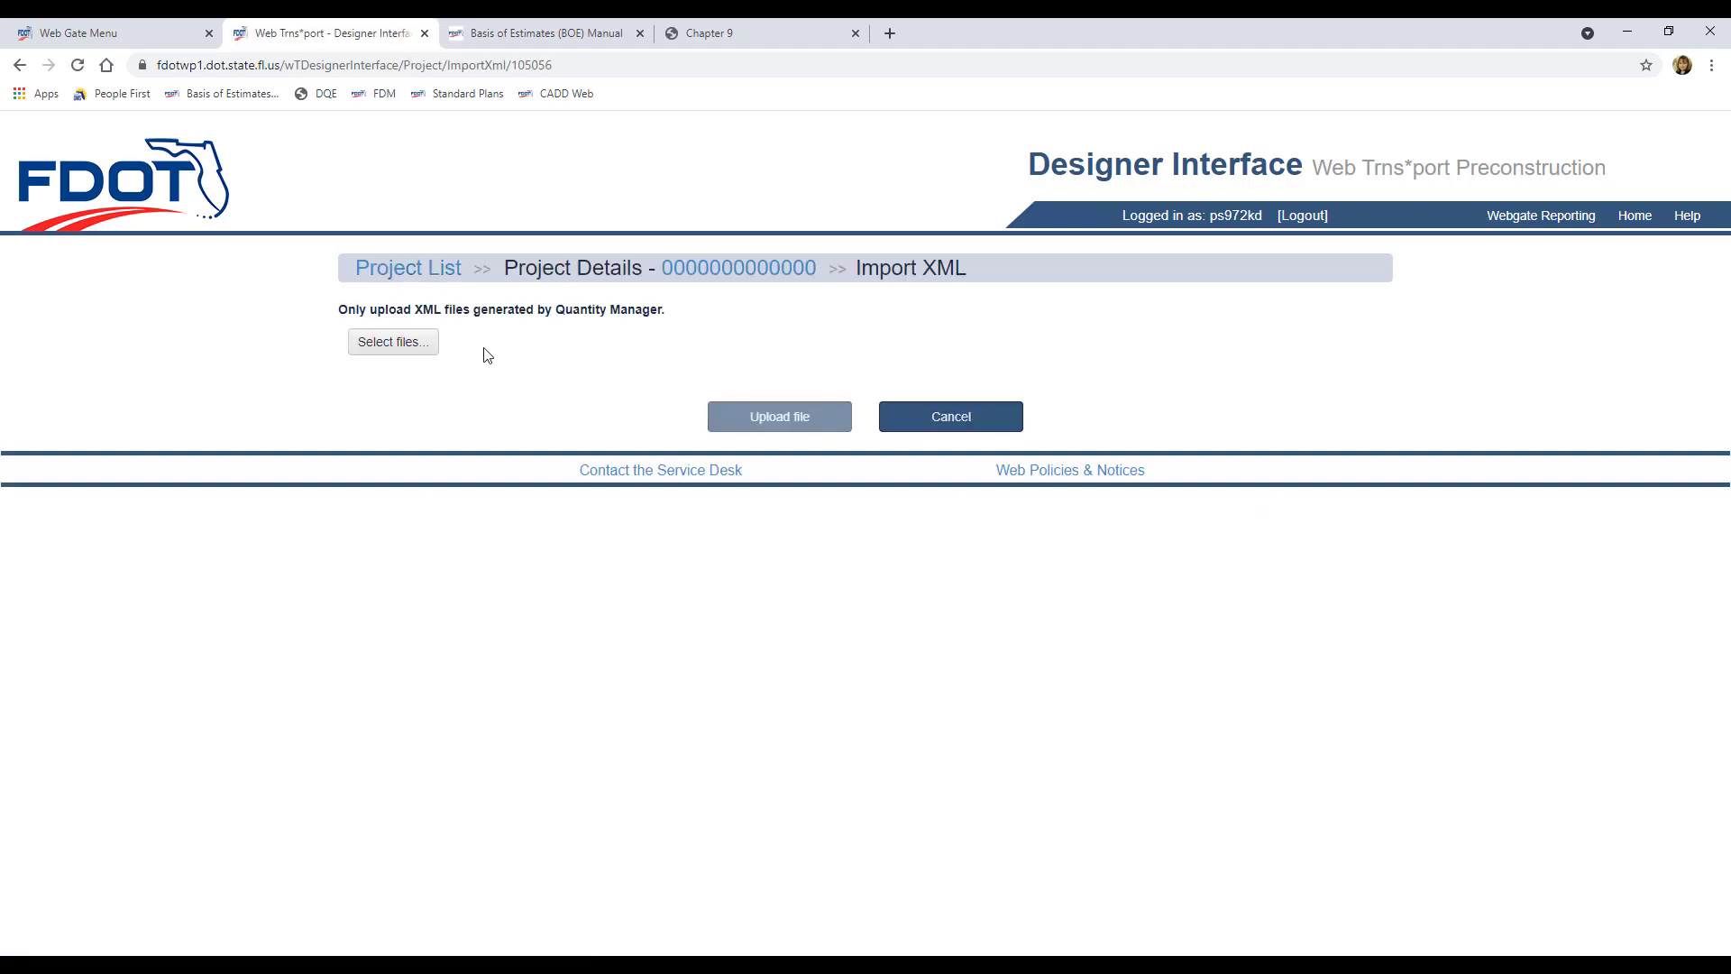
left_click(396, 350)
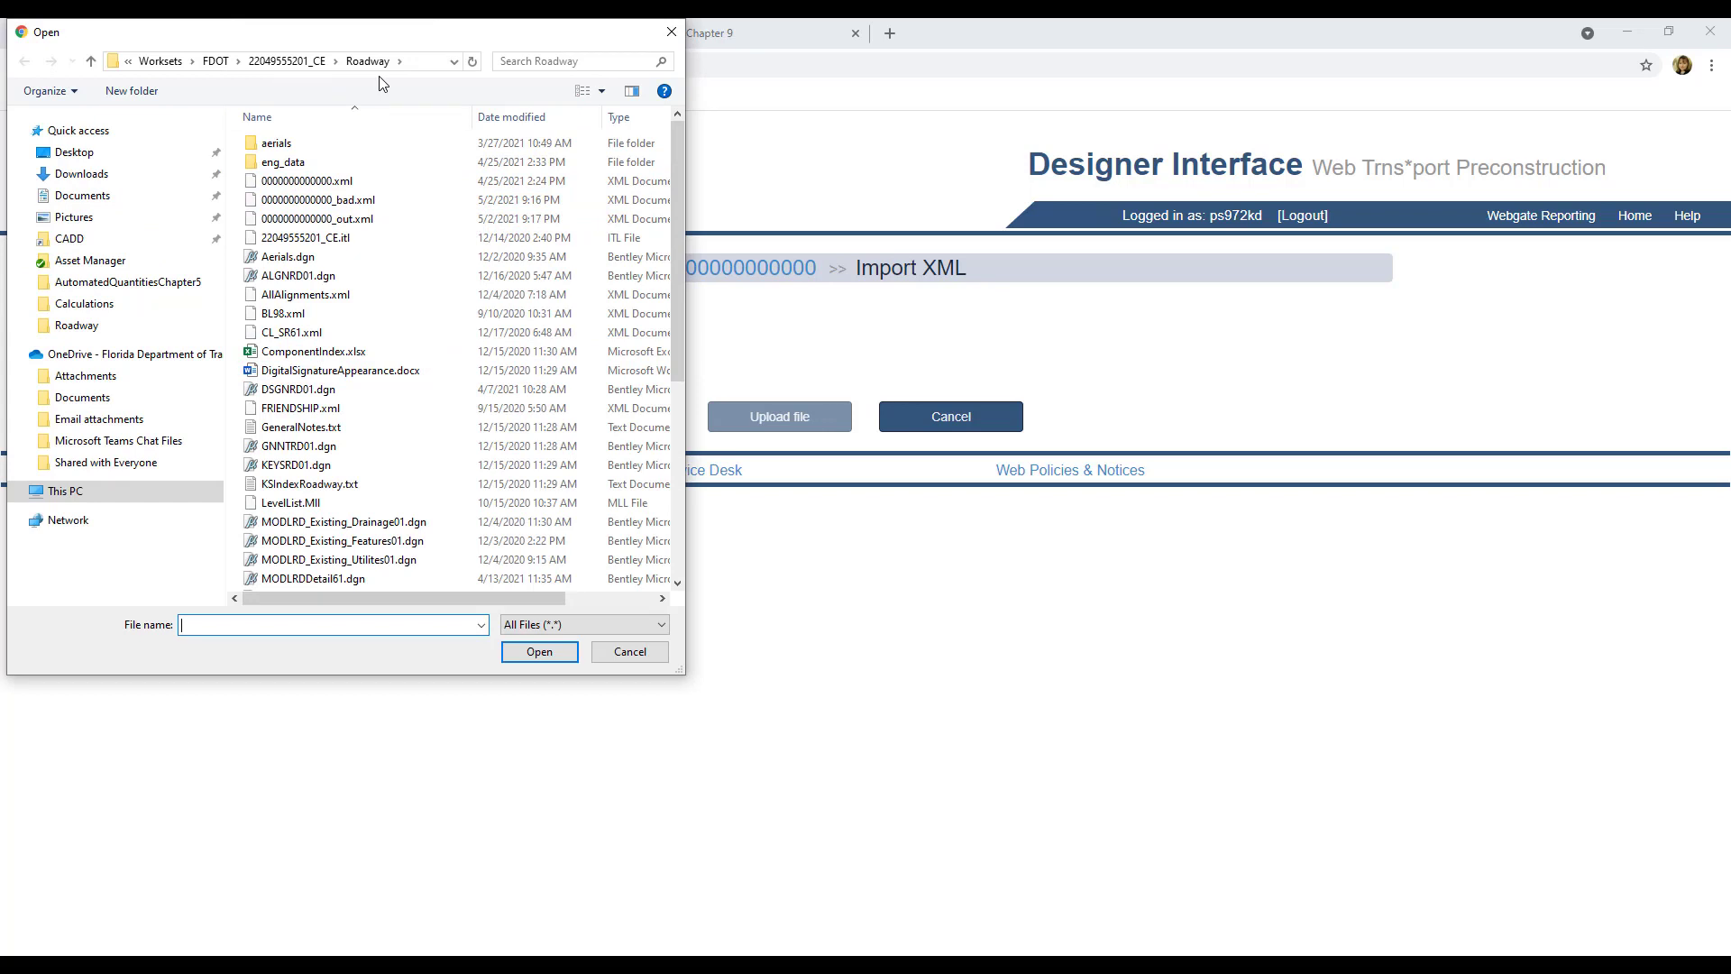
left_click(361, 206)
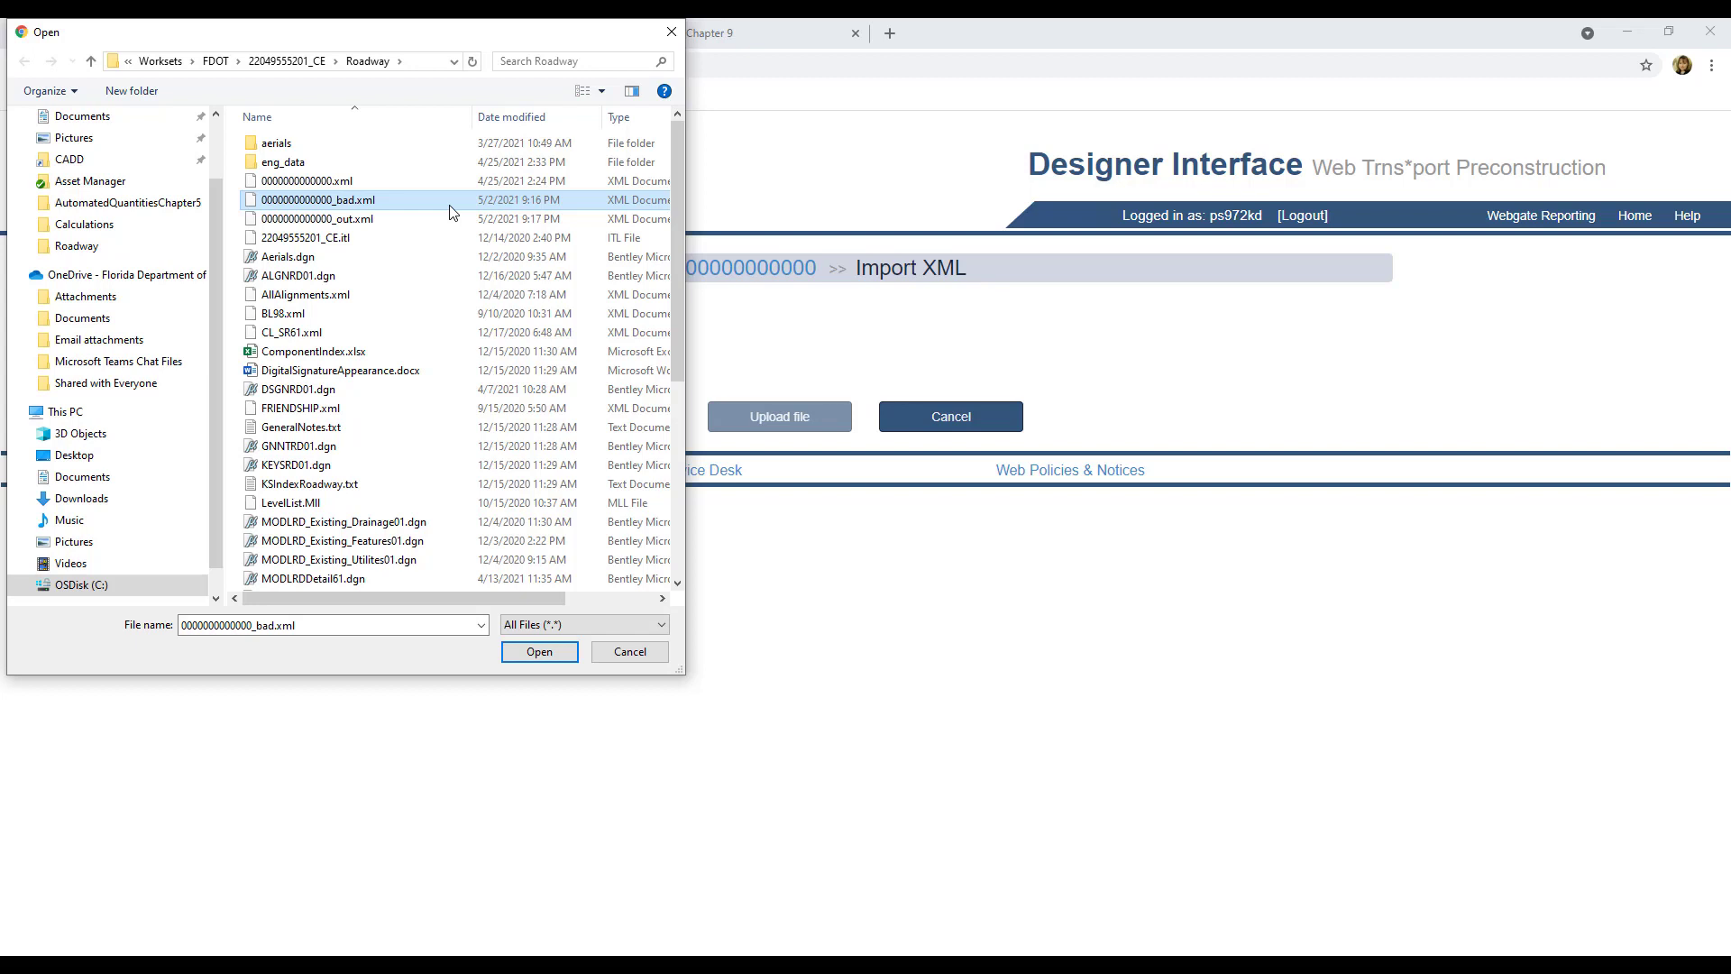
left_click(538, 652)
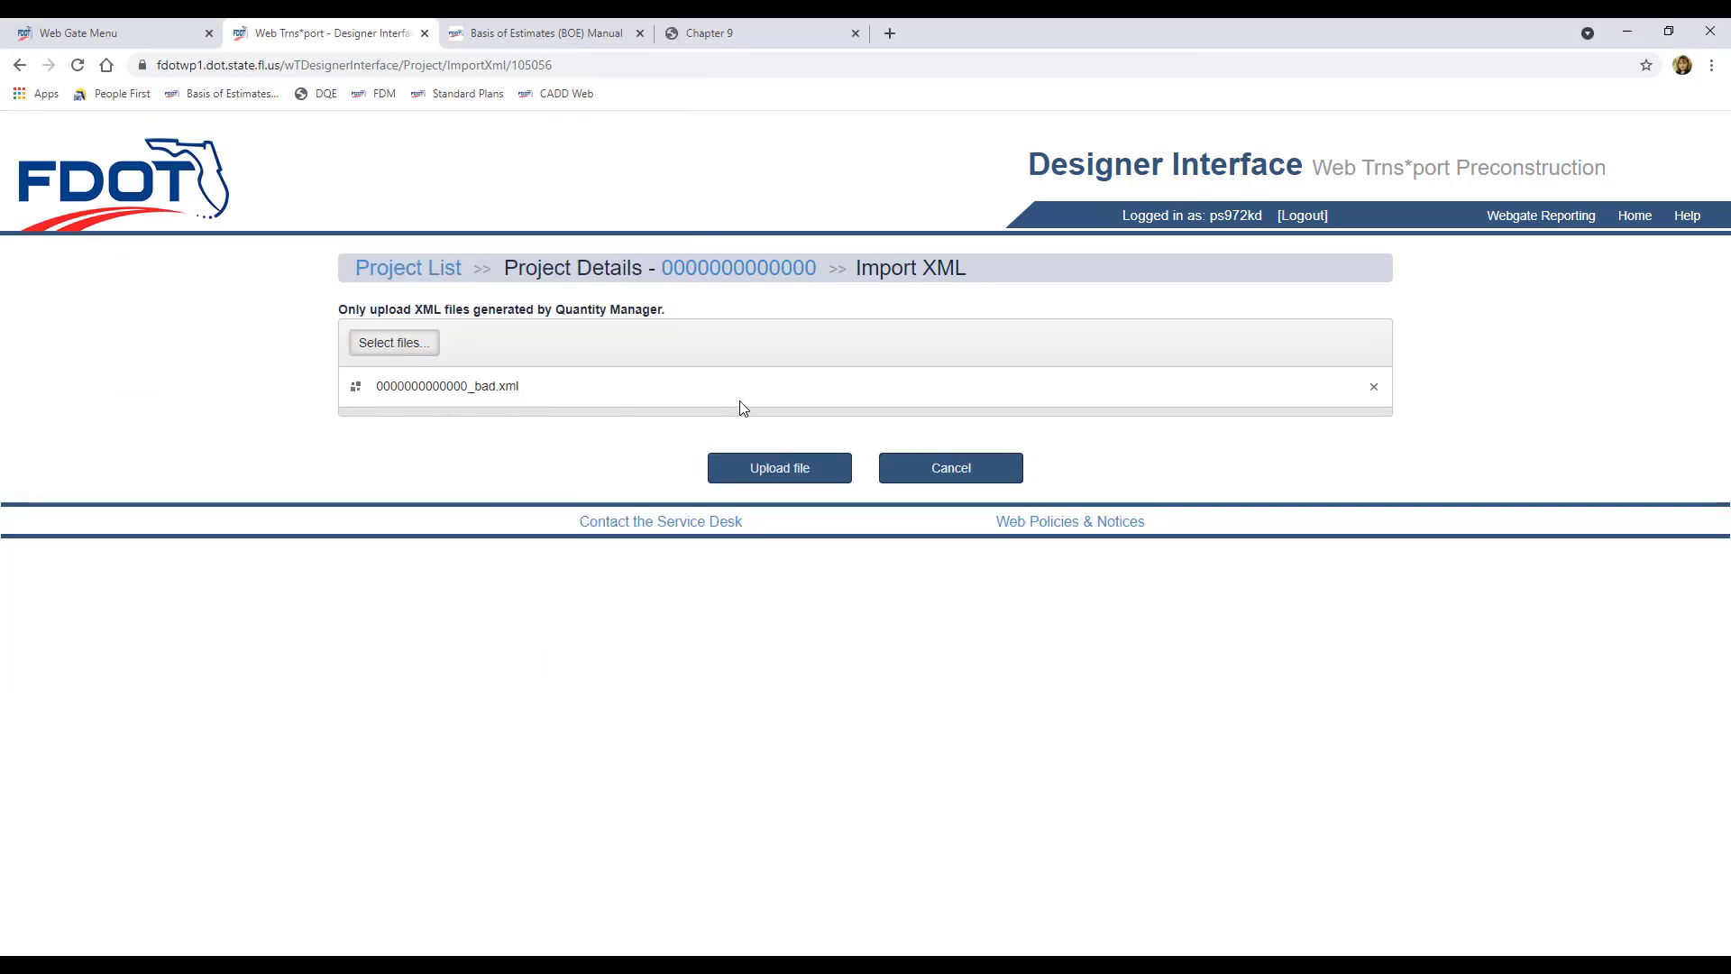
left_click(807, 470)
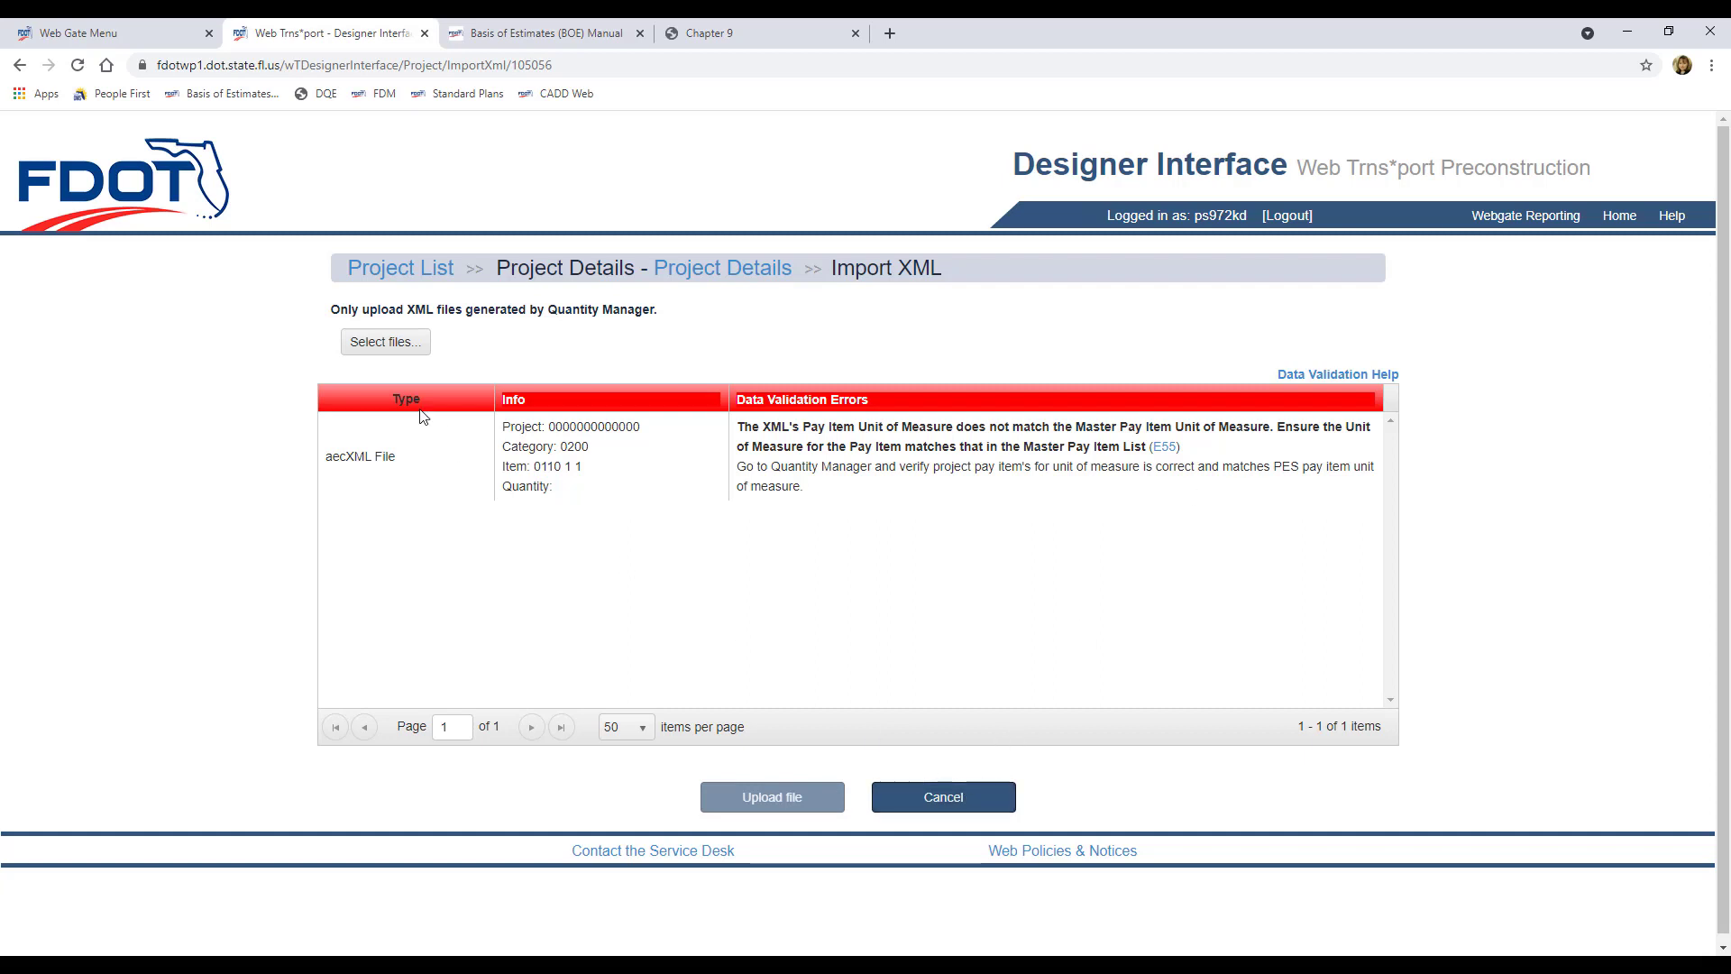
left_click(943, 797)
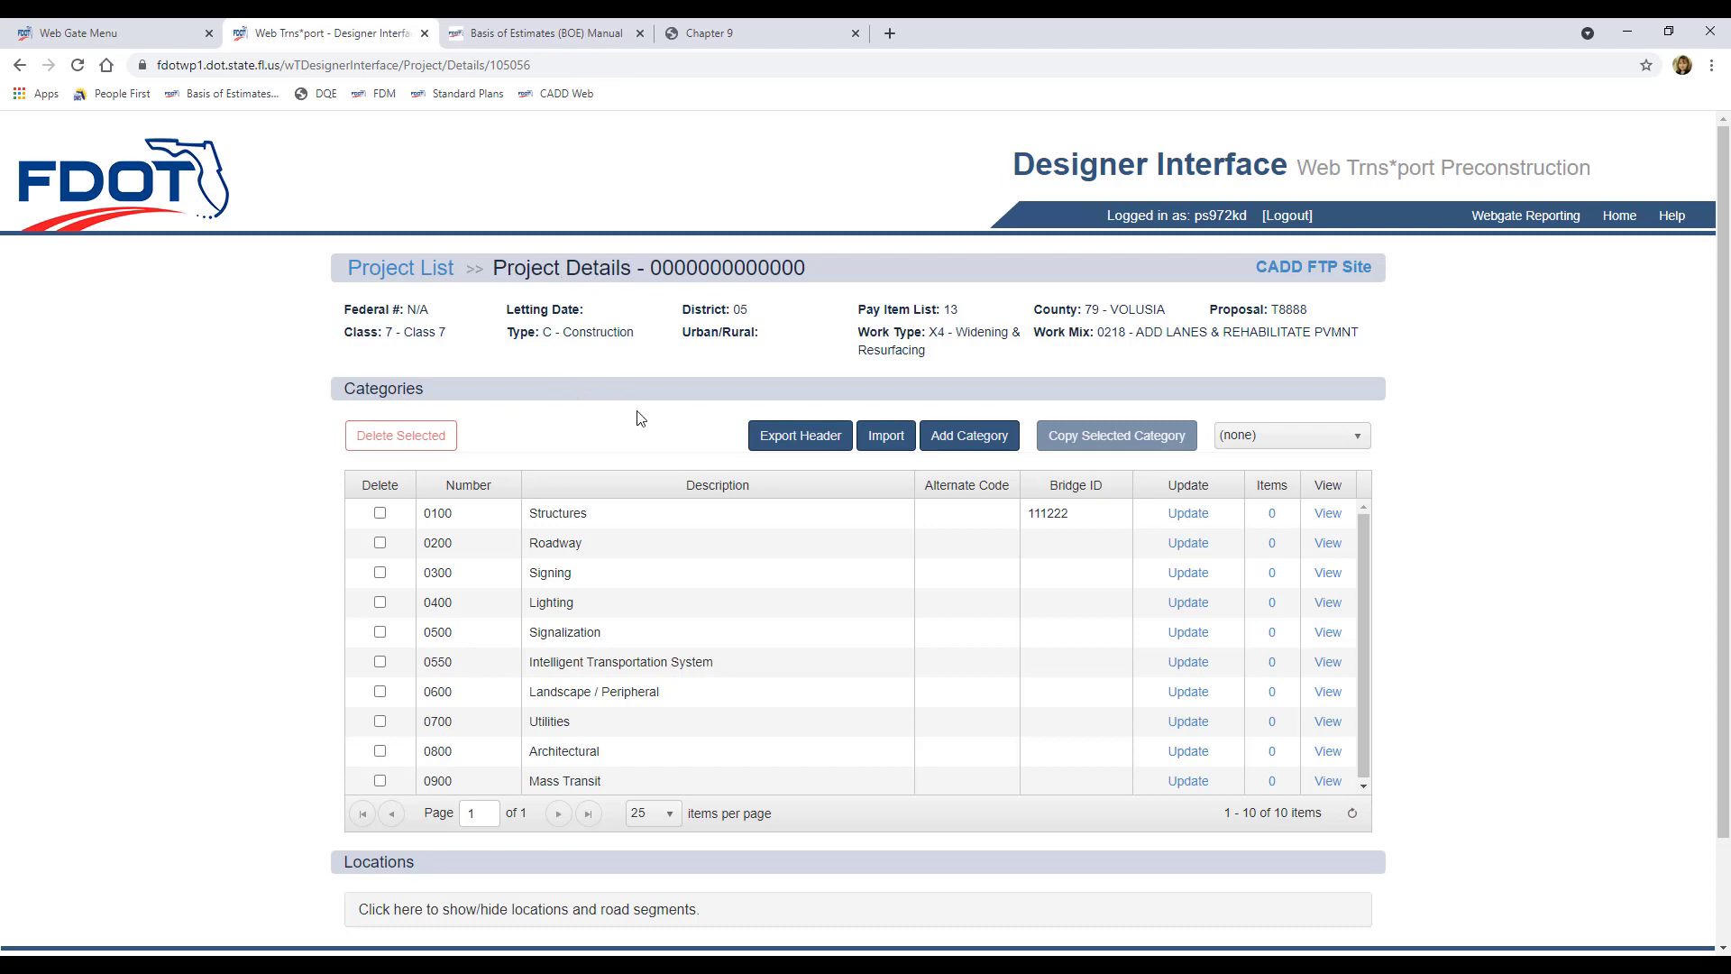
left_click(887, 444)
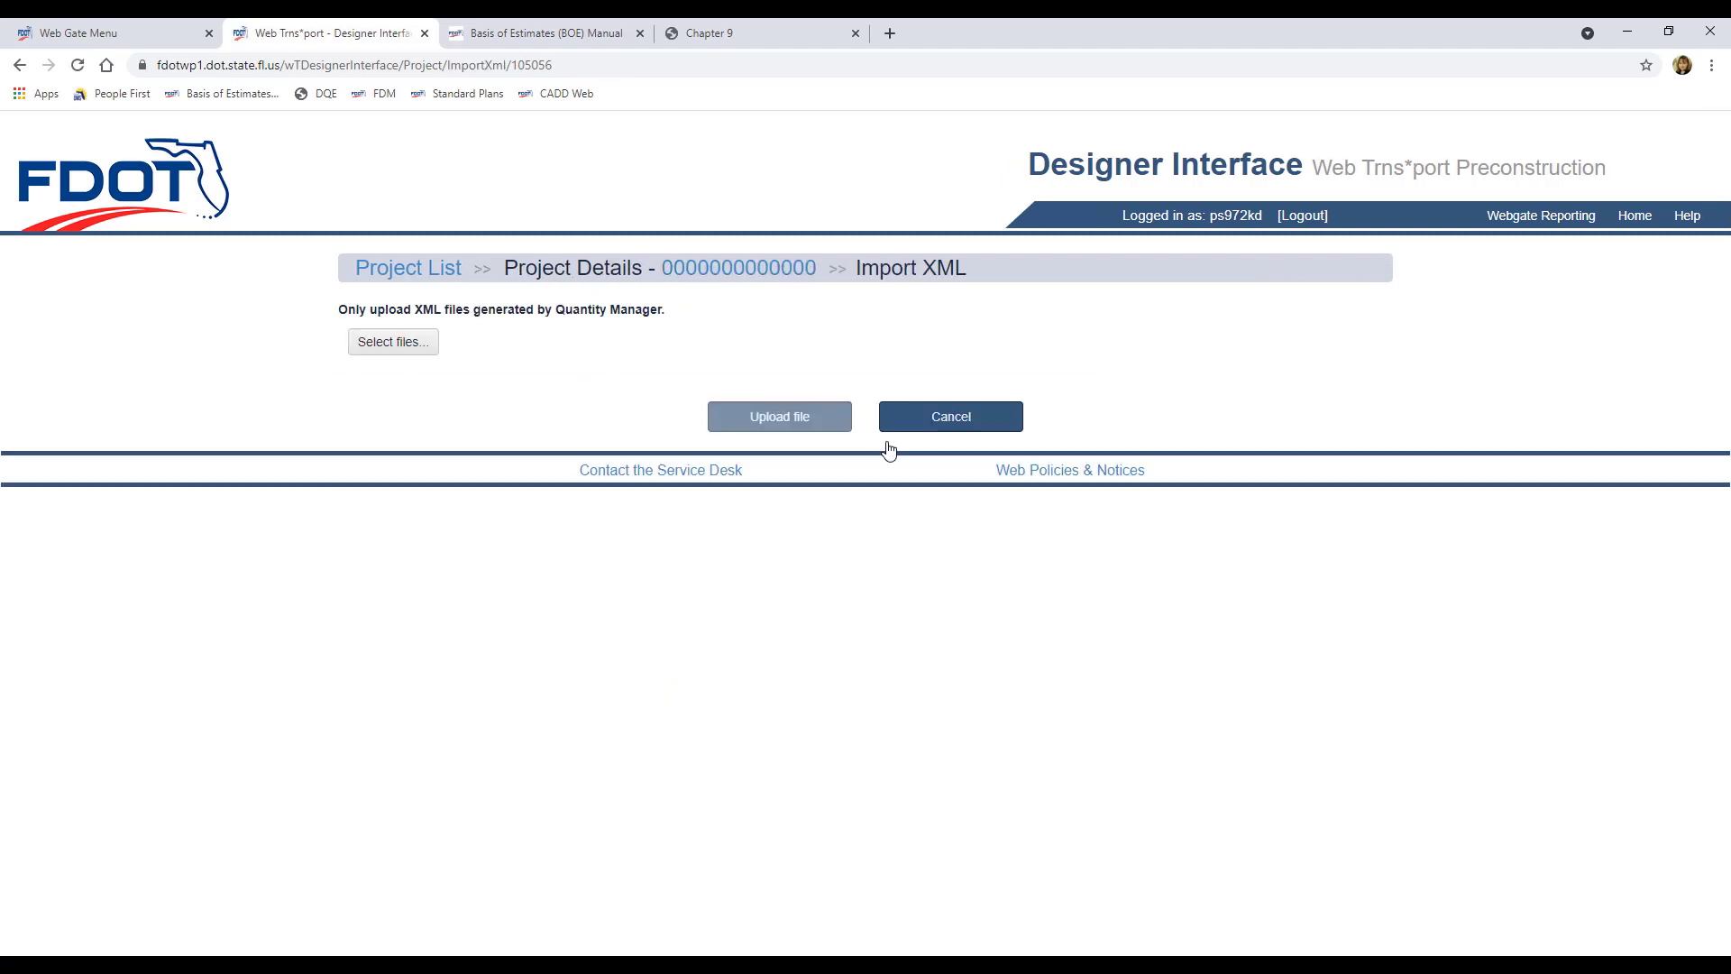
left_click(401, 345)
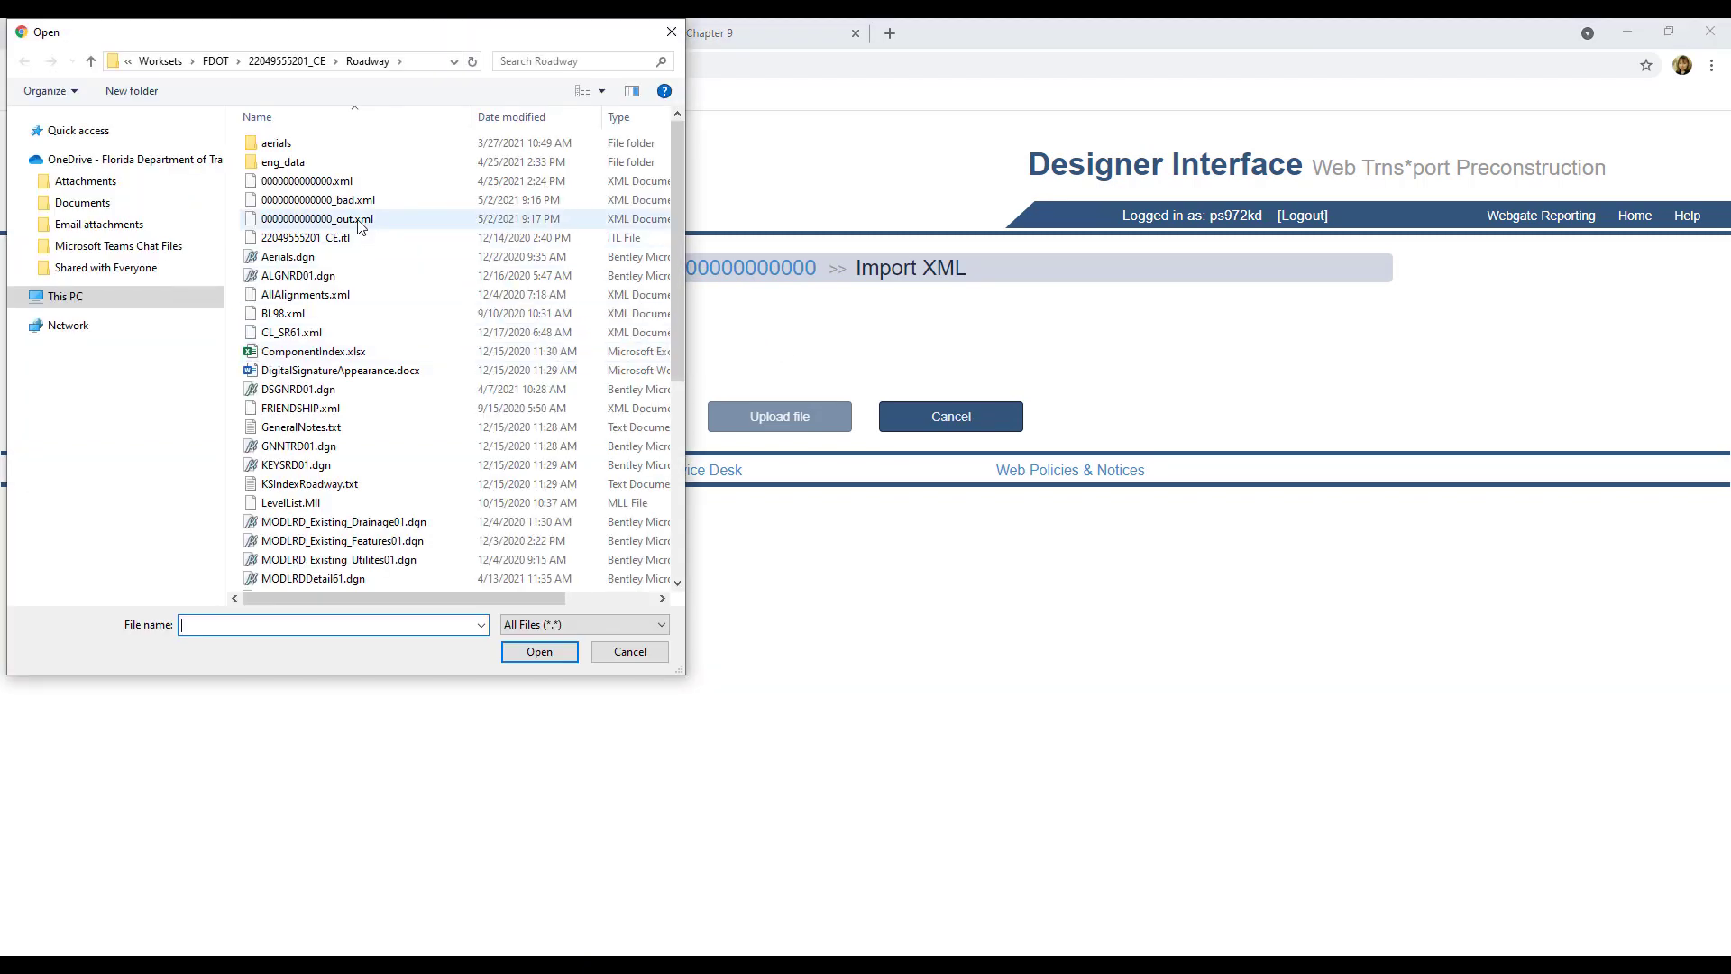
left_click(323, 221)
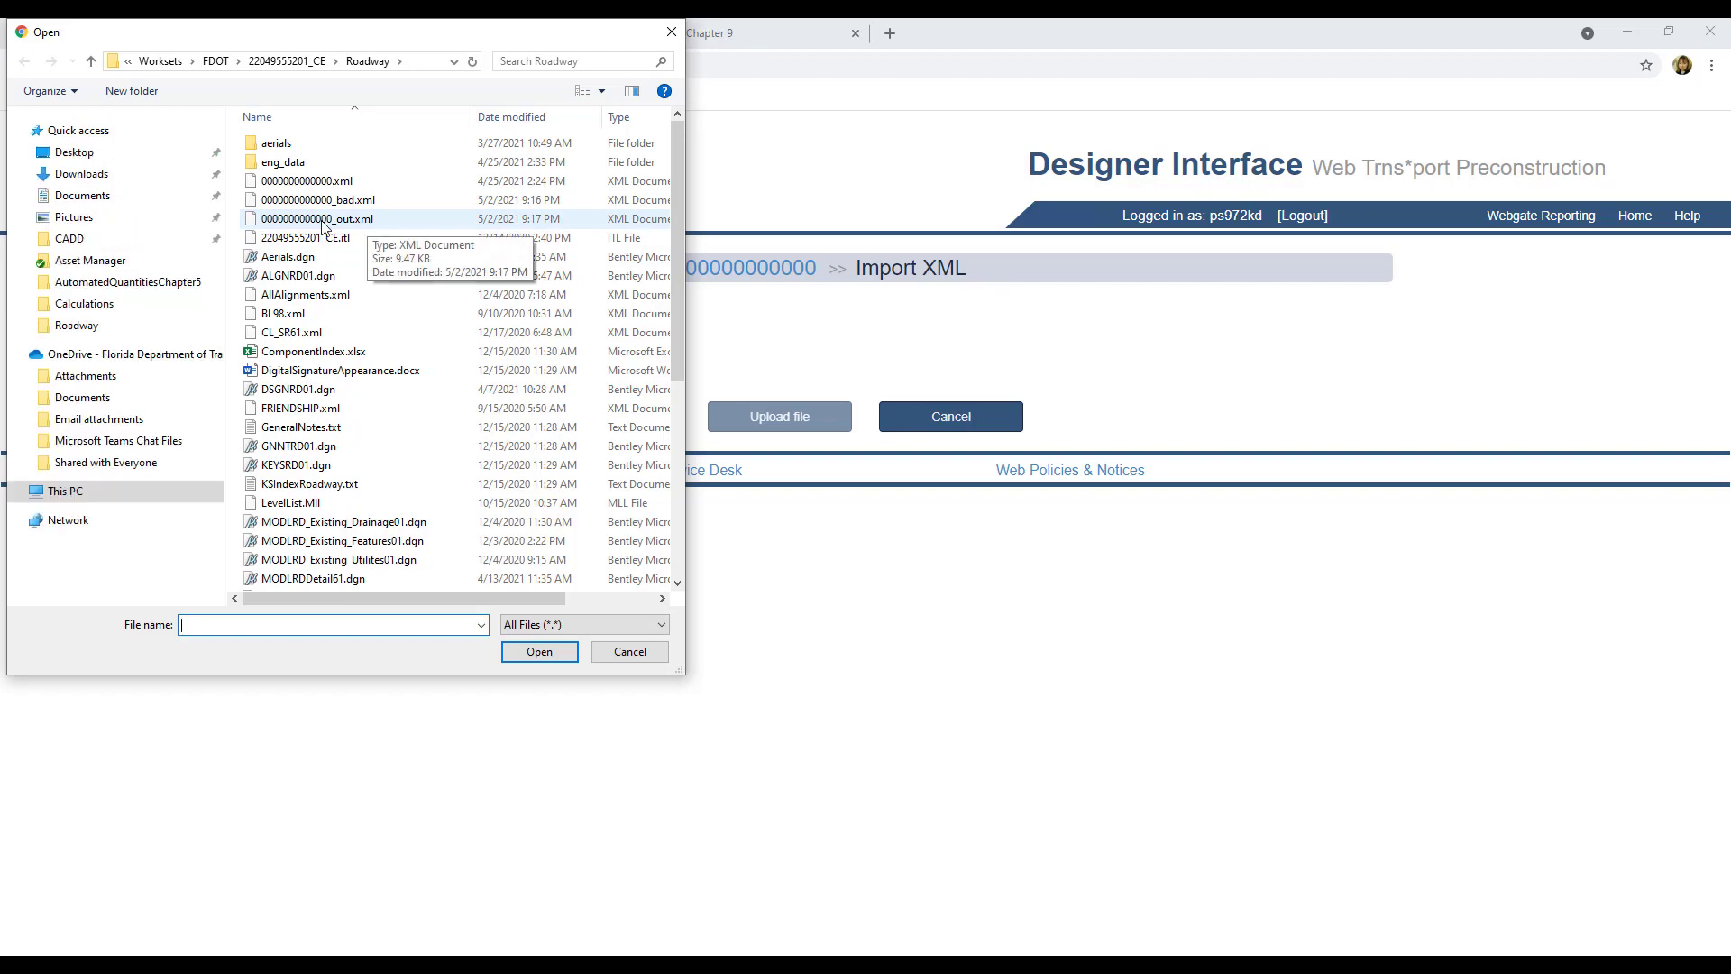
left_click(536, 654)
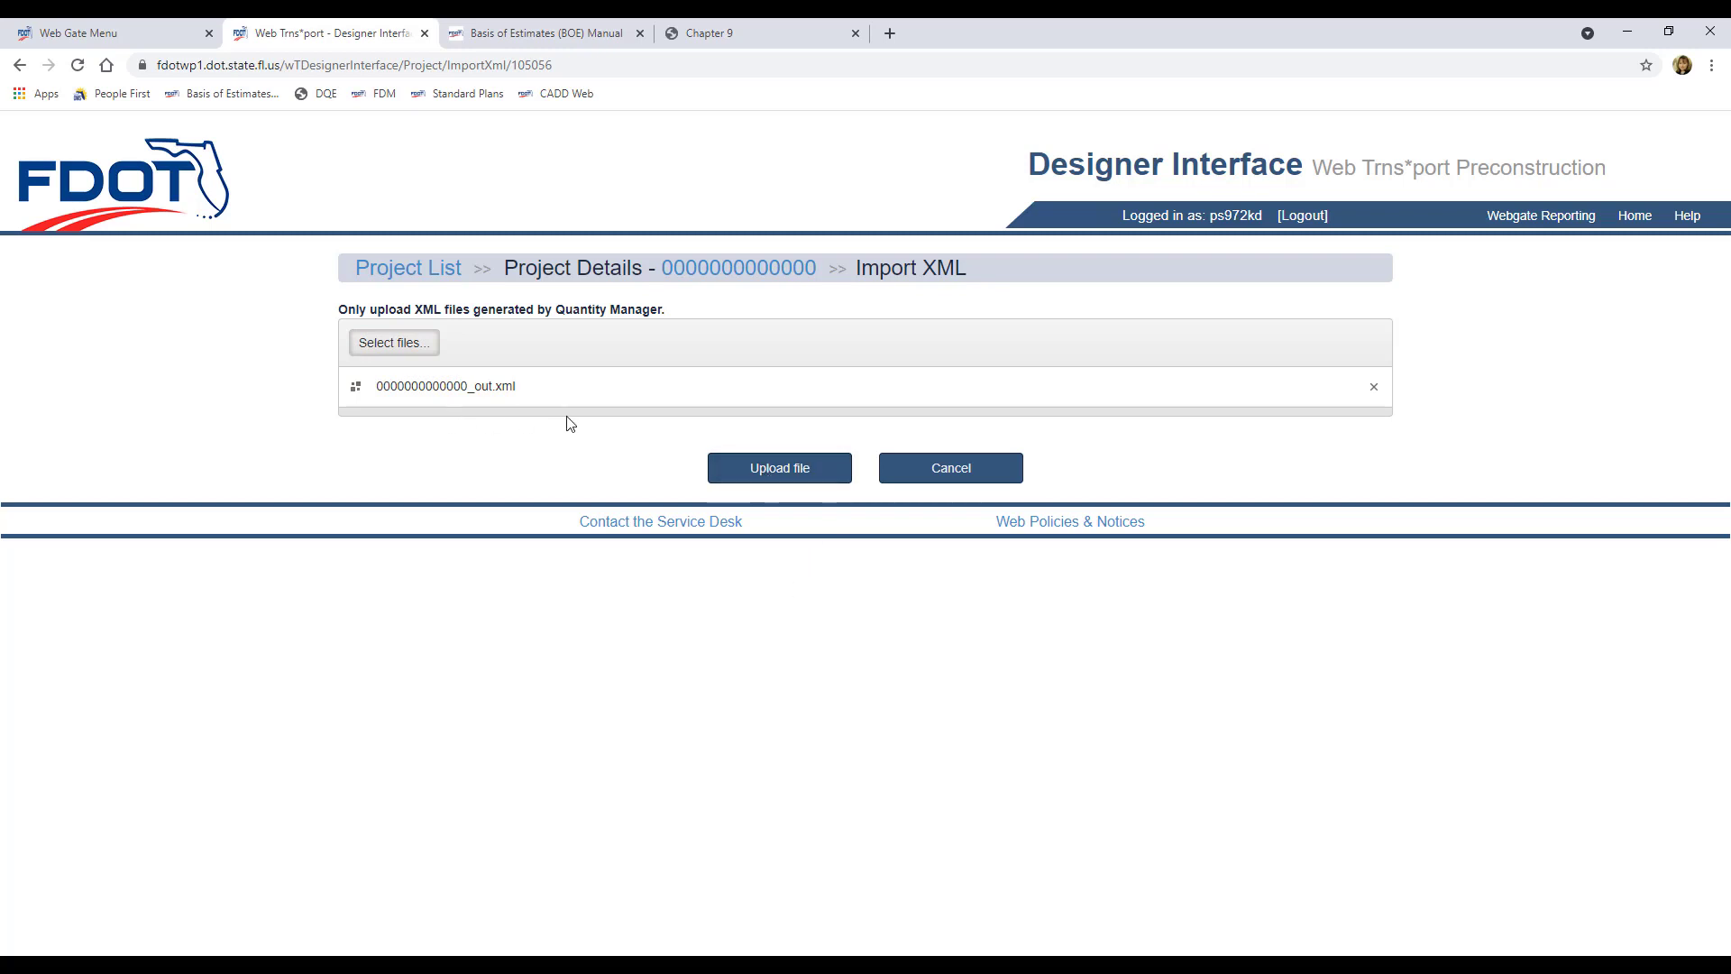
left_click(784, 470)
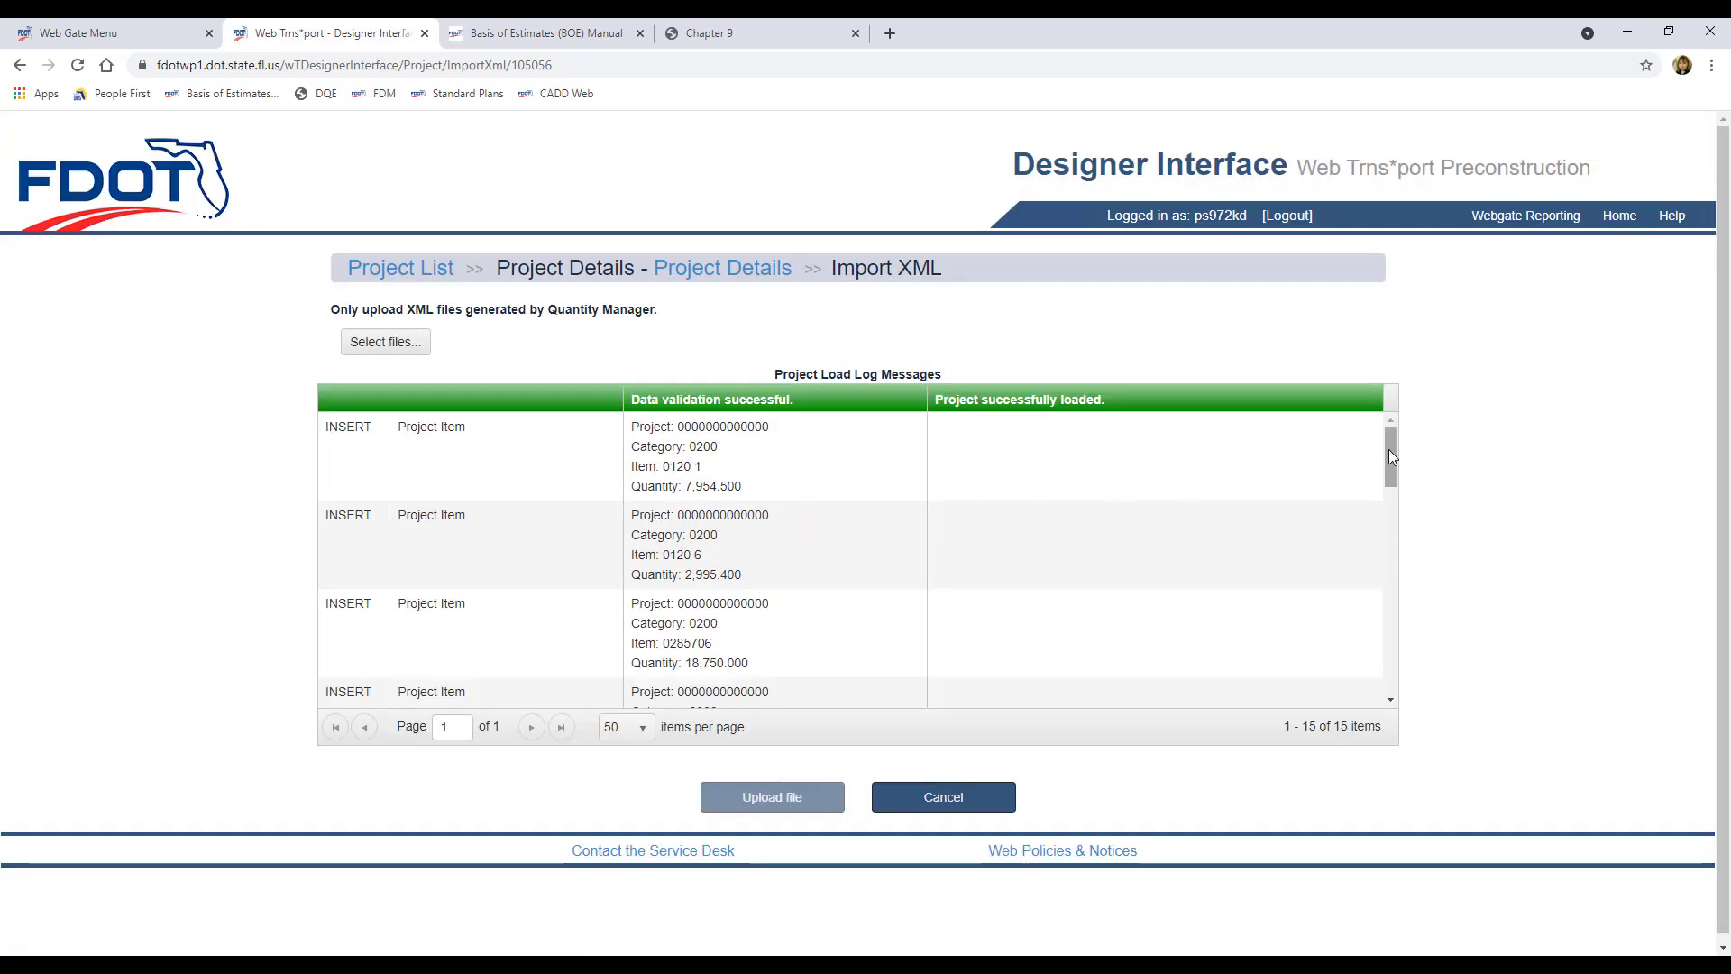
Step: Scroll the load log to review the 15 inserted items, 0120 1 through 0570 1 2
left_click_drag(1389, 455, 1361, 425)
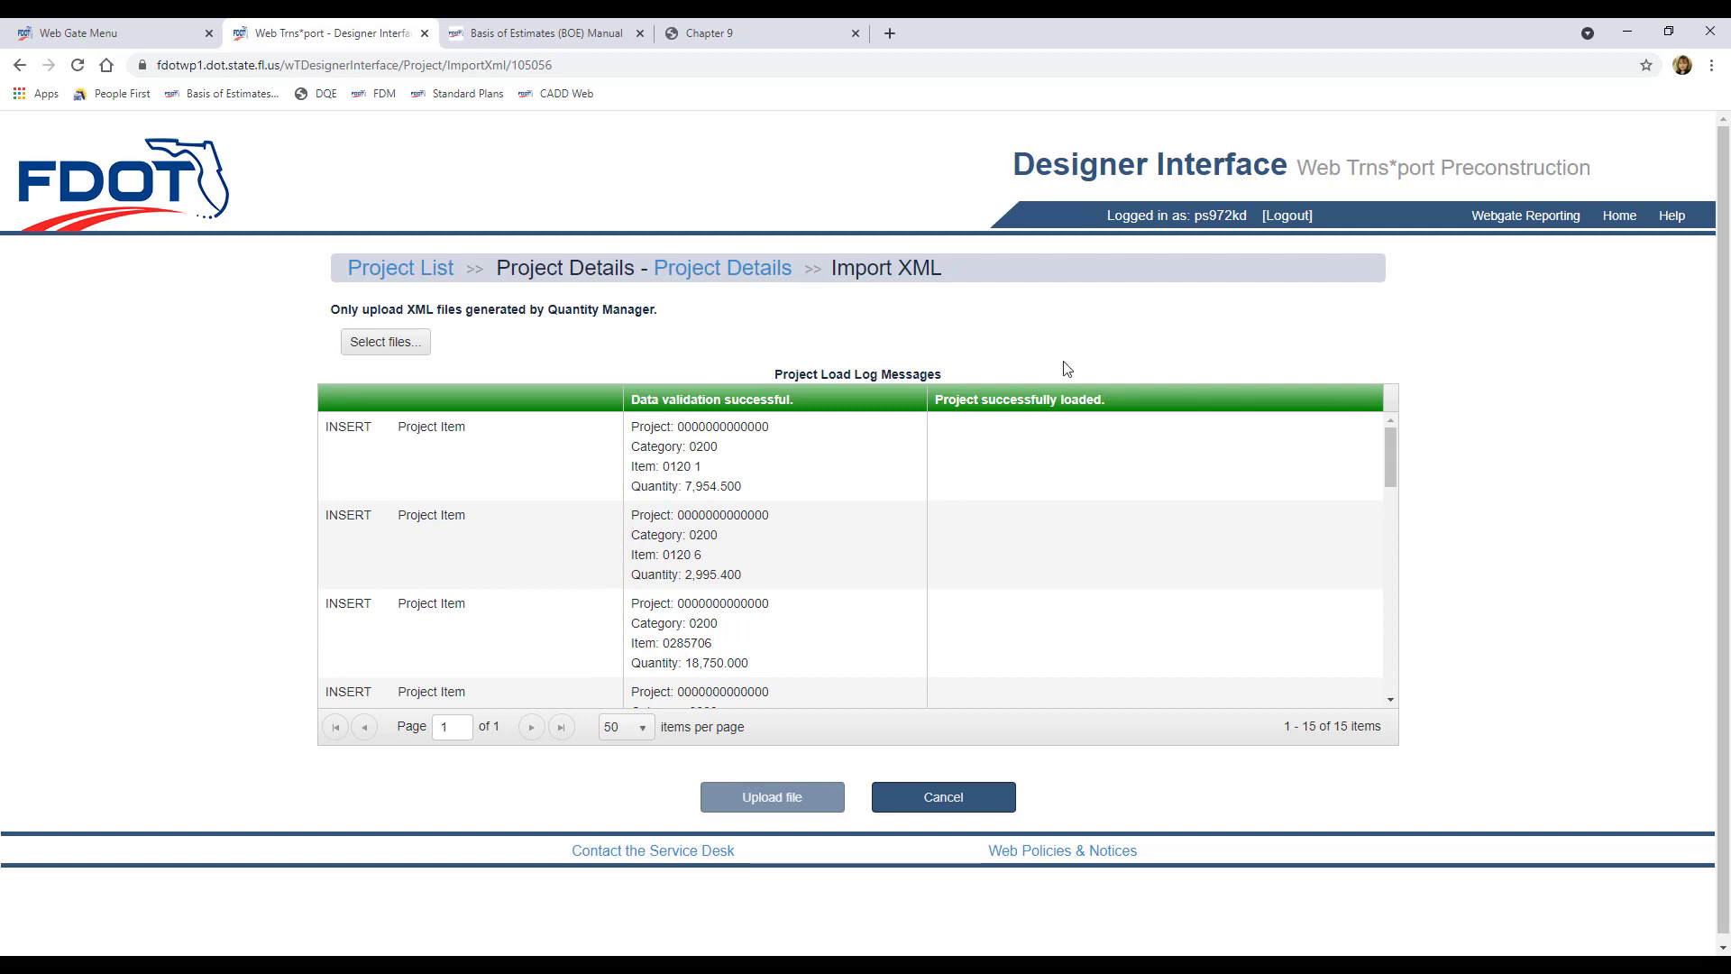
Step: Return to Project Details to verify 15 items under 0200 Roadway, then log out
left_click(698, 270)
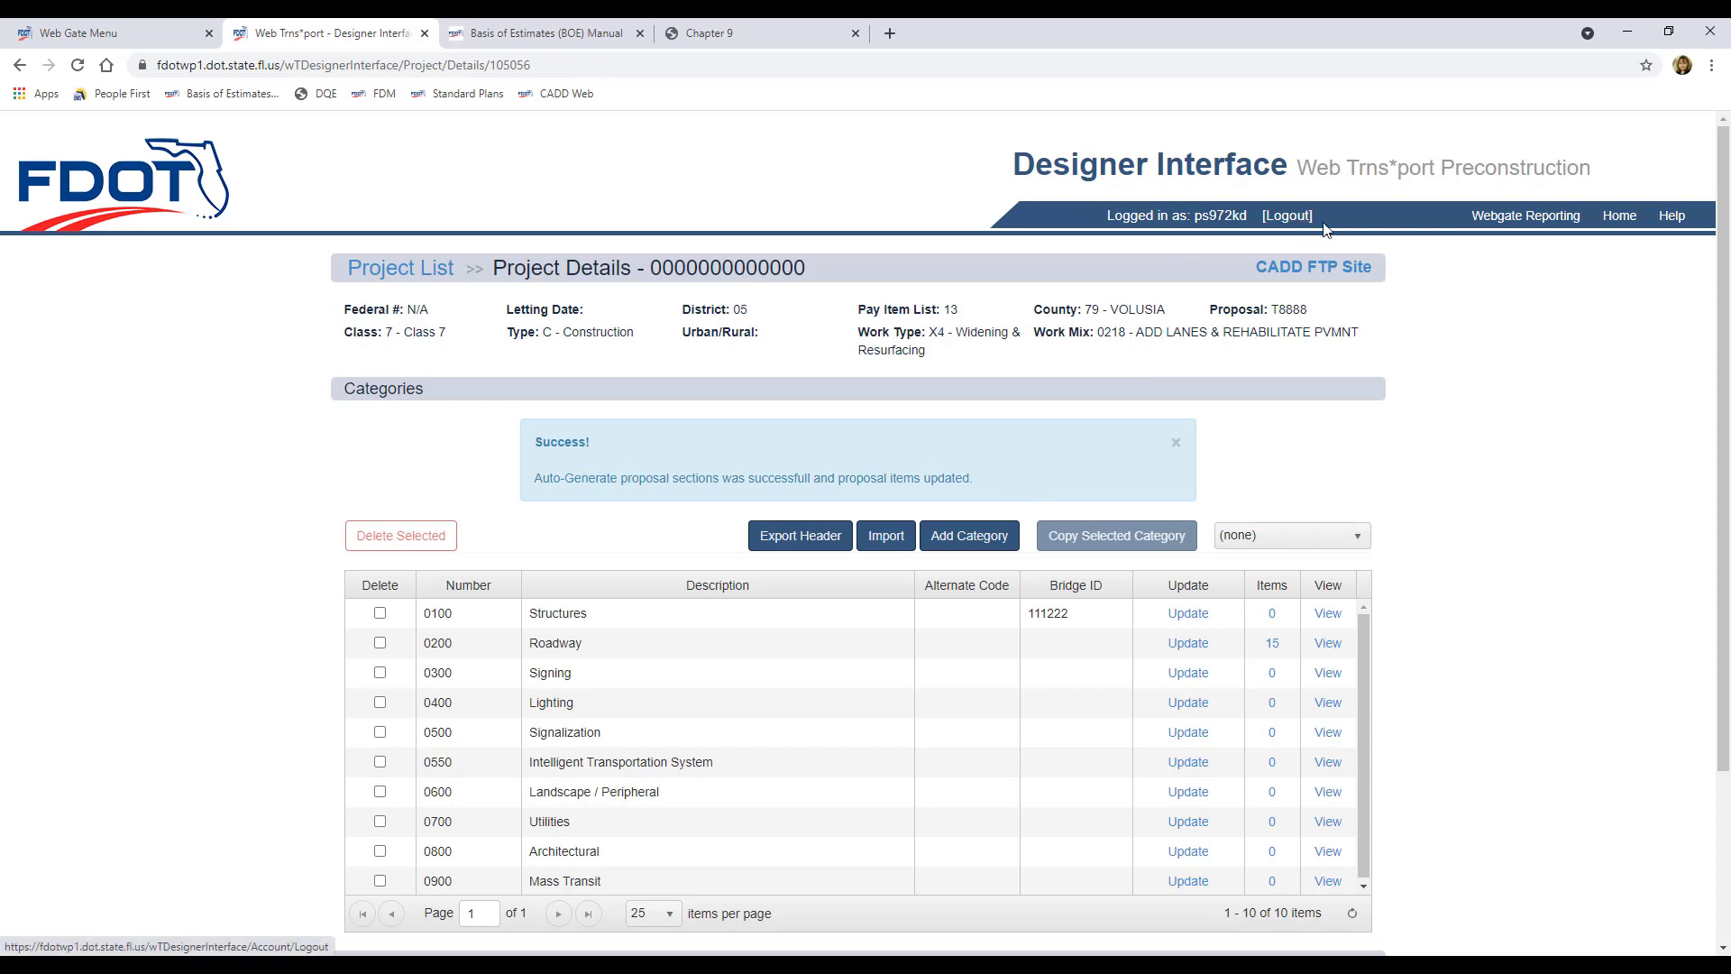
left_click(1288, 217)
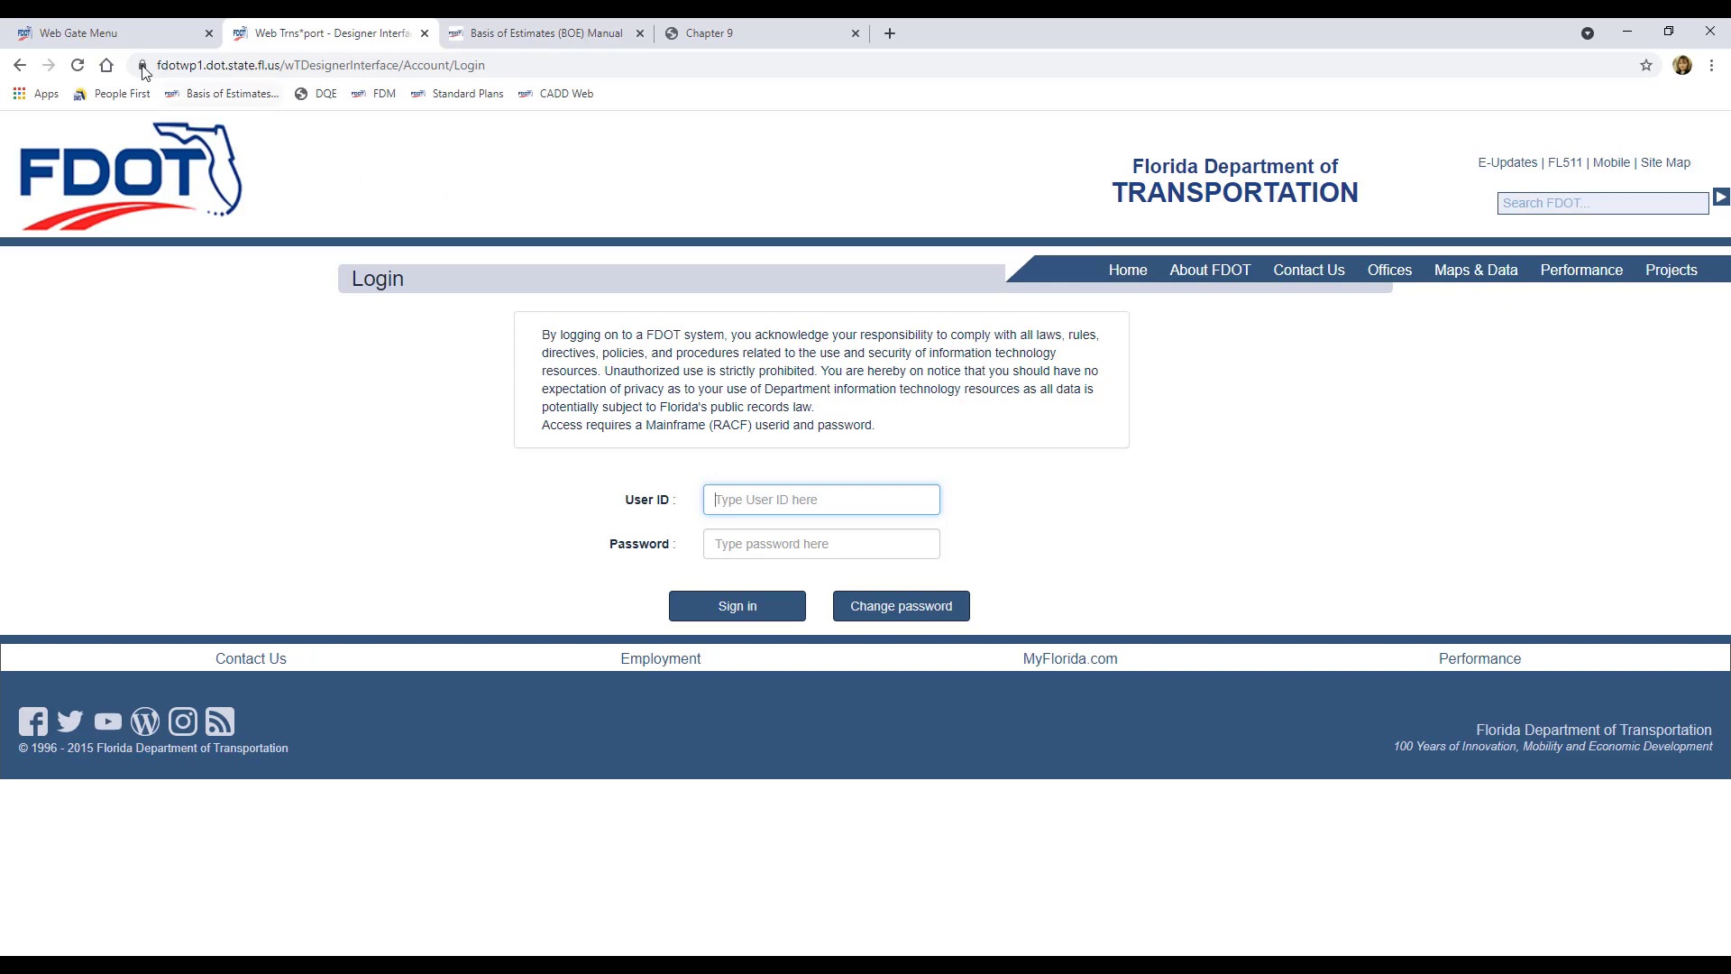
Step: Log into AASHTOWare Project Webgate Reporting from the Web Gate menu with the RACF user ID and password
left_click(102, 36)
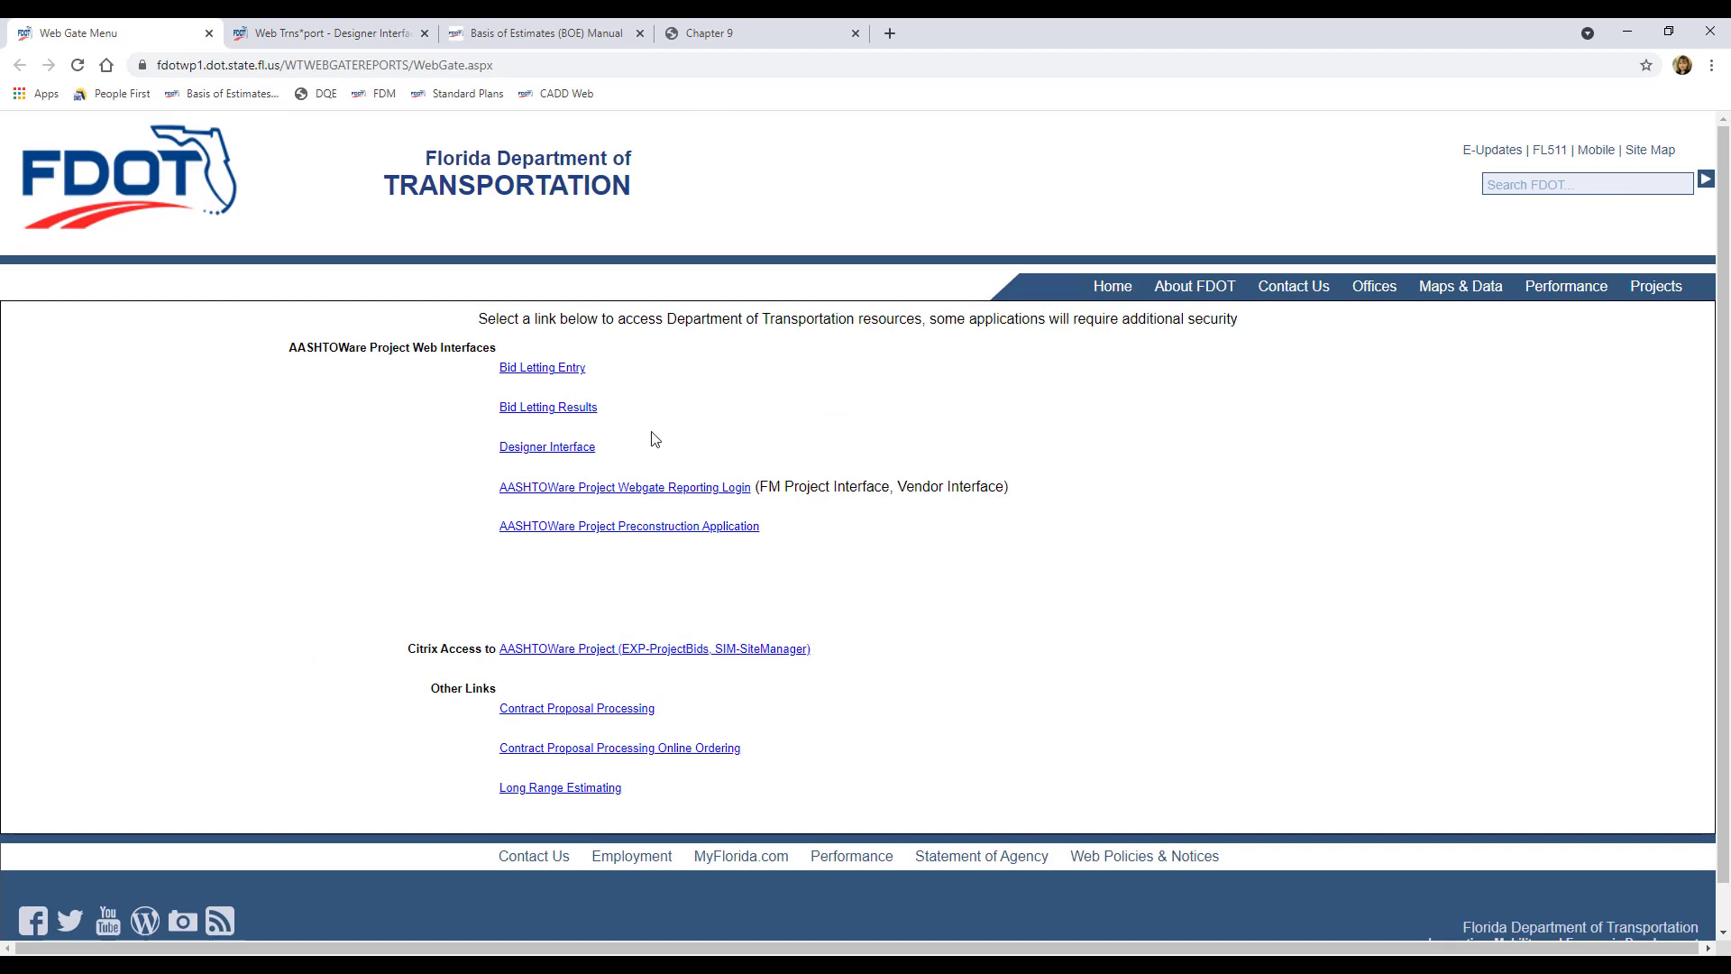
left_click(703, 494)
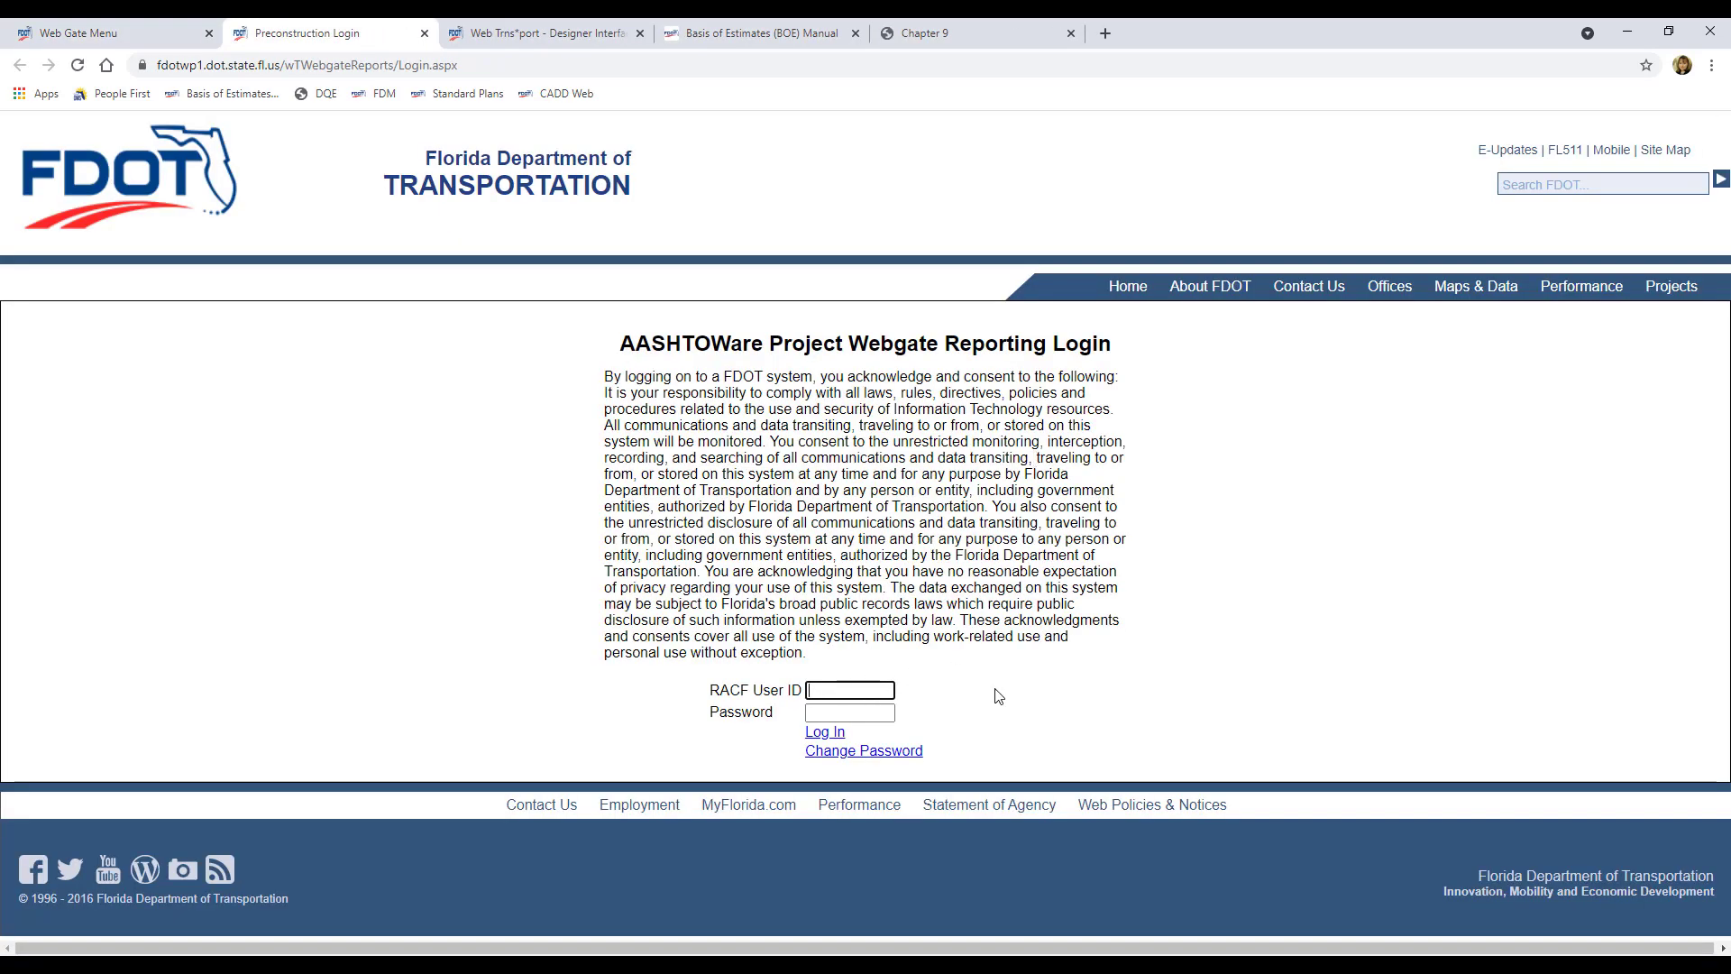
type("ps972kd")
key("Tab")
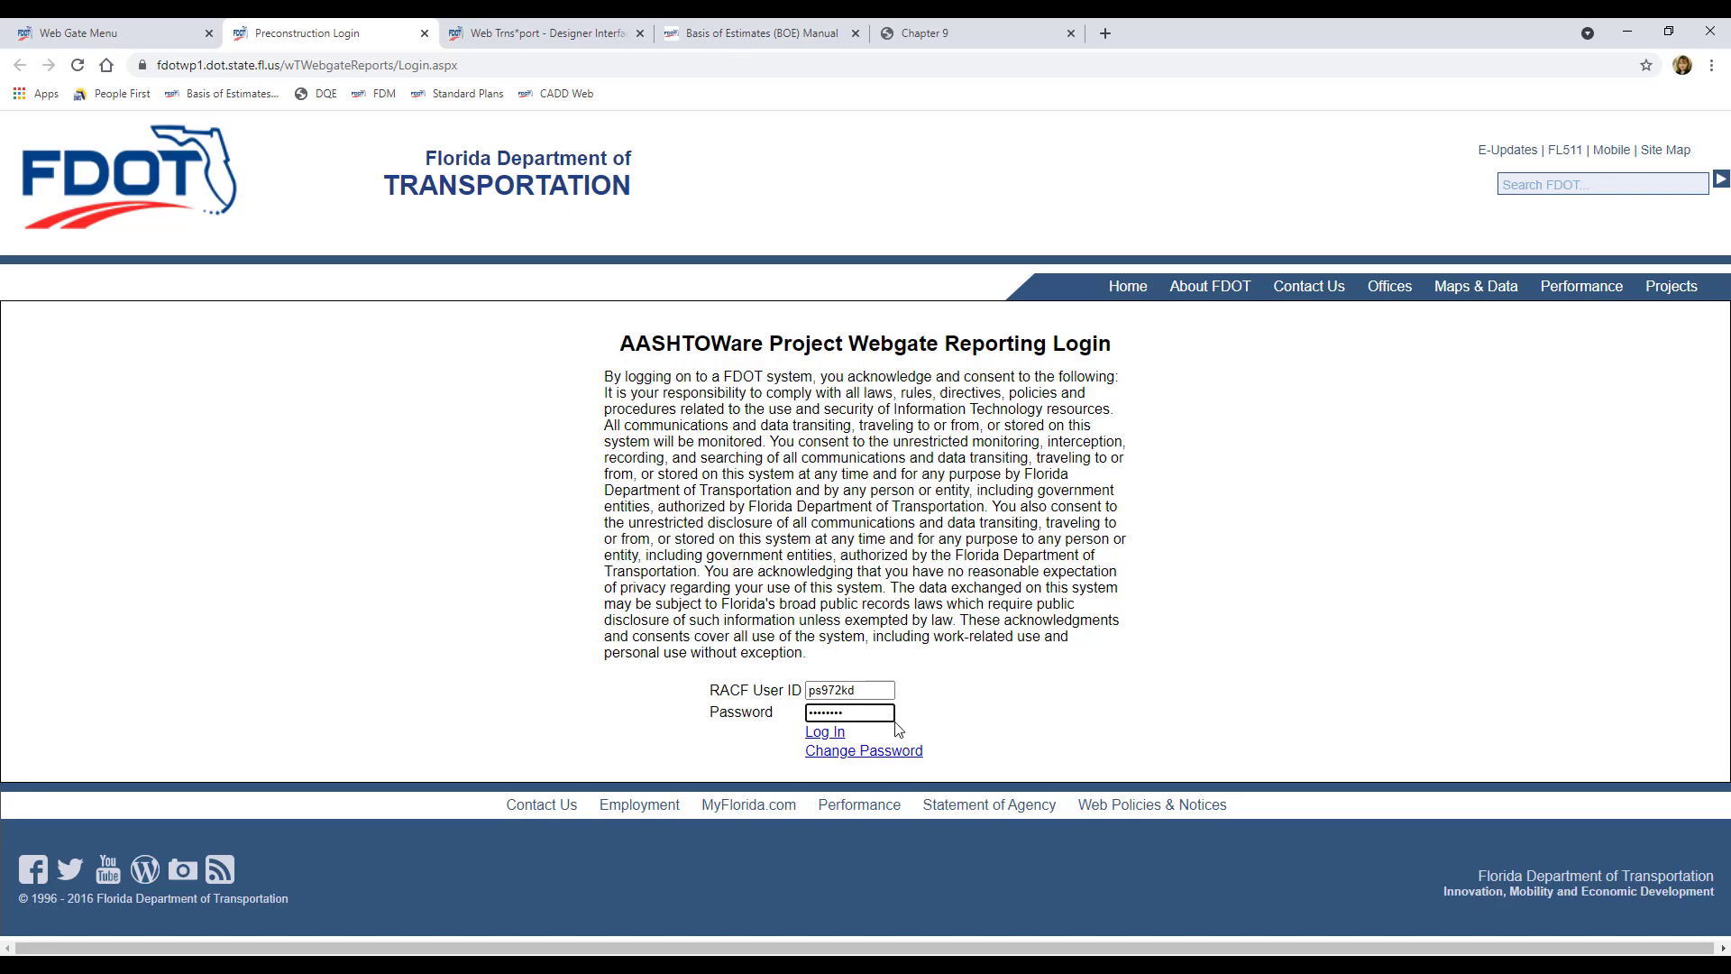
left_click(817, 735)
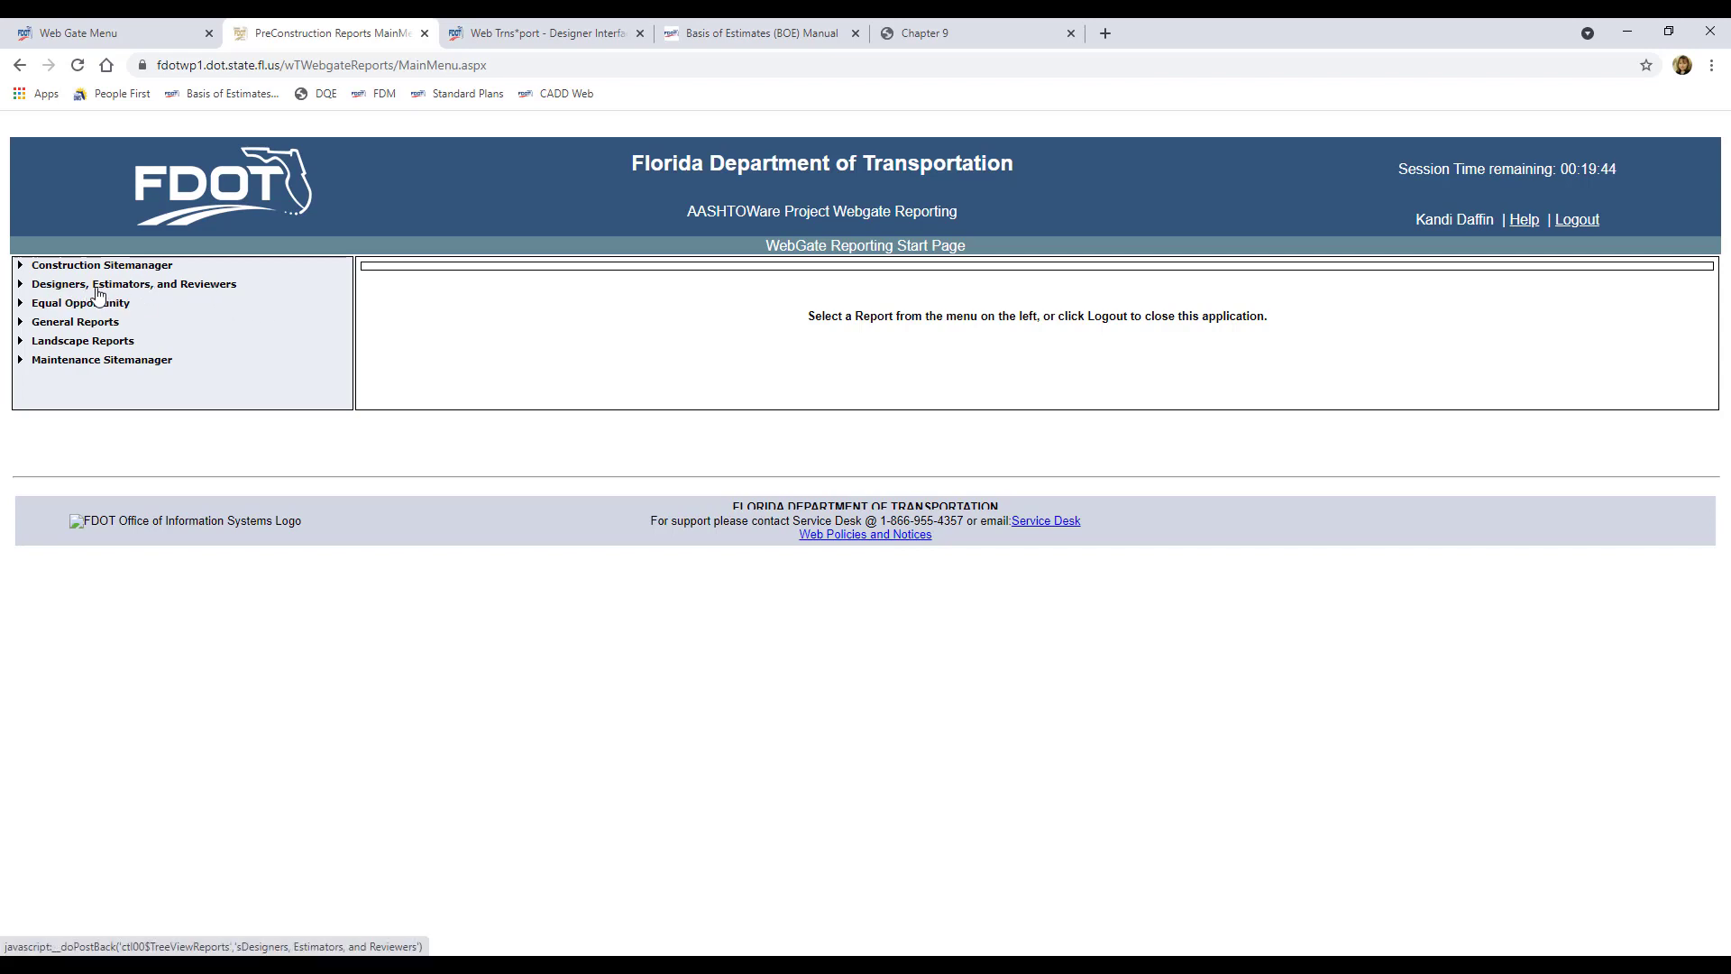
left_click(19, 286)
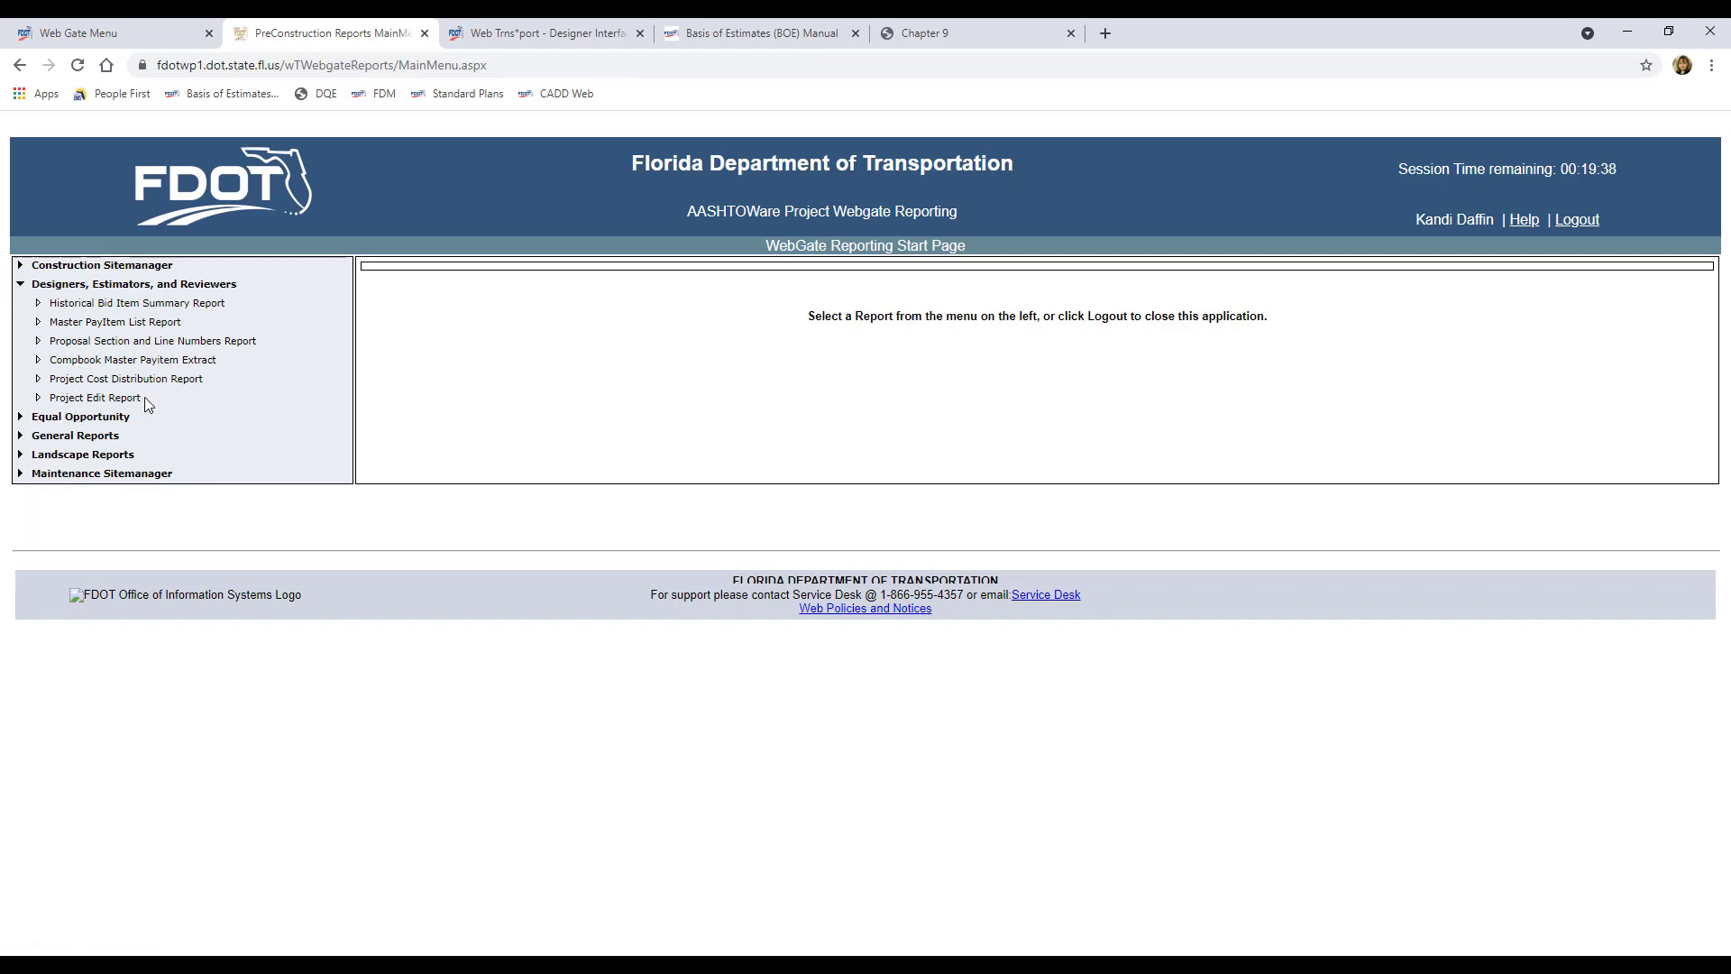
left_click(126, 398)
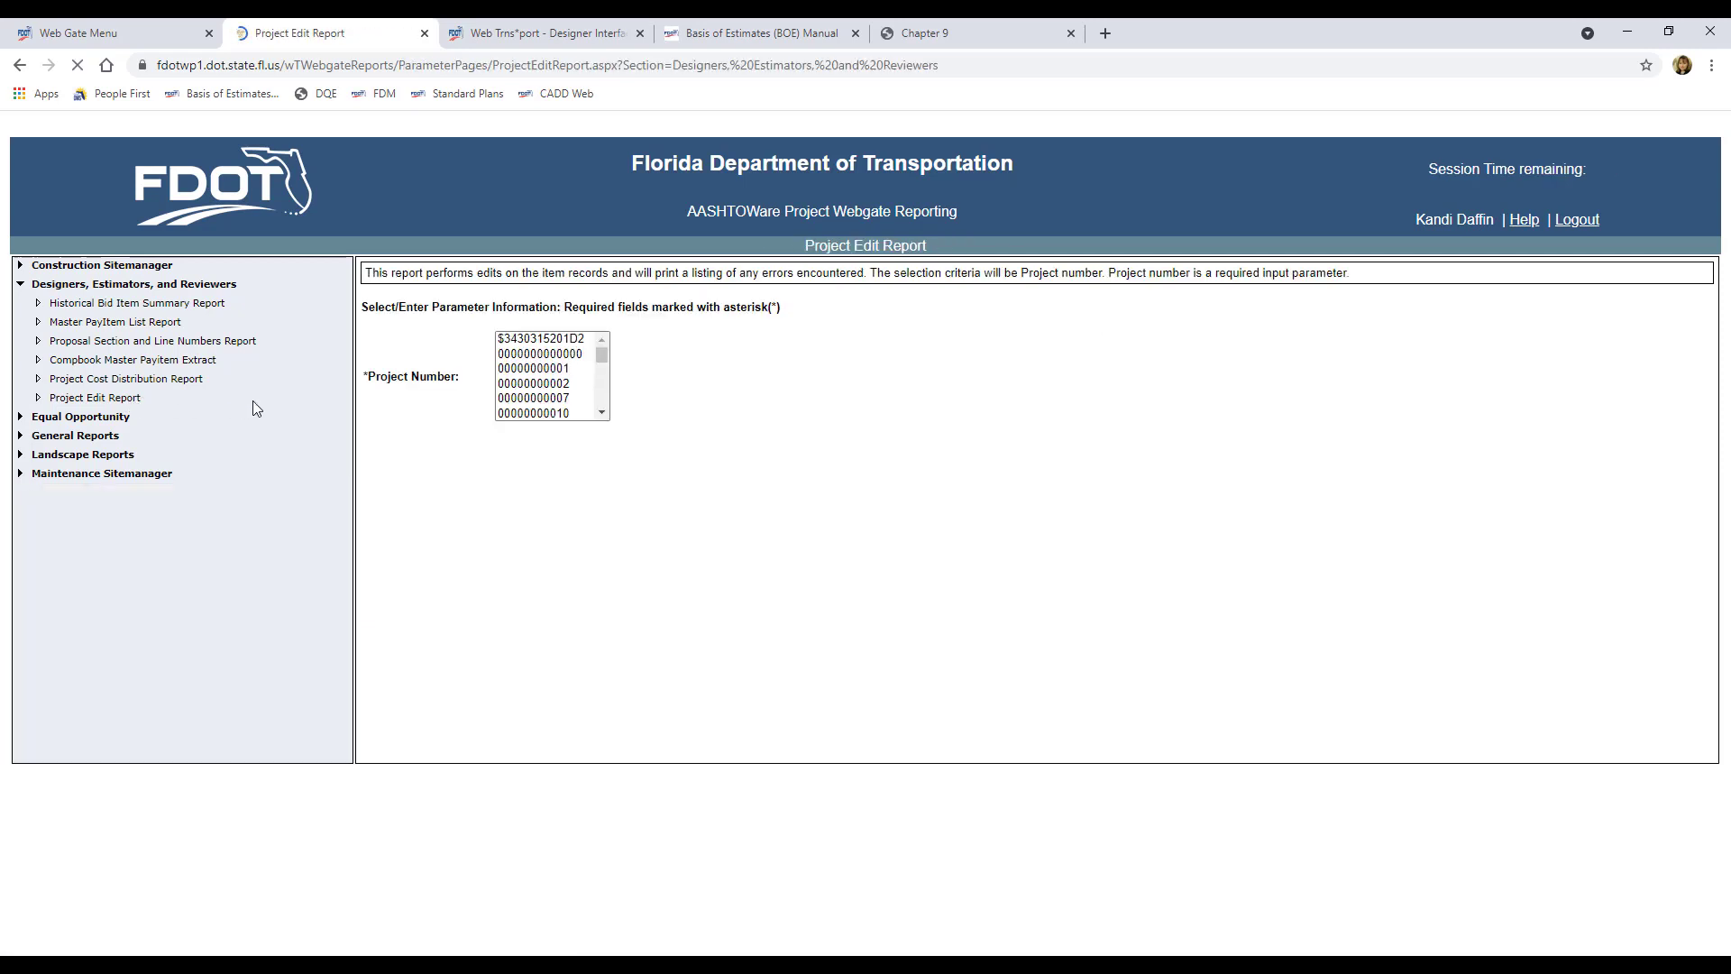
left_click(604, 360)
scroll(606, 389, "down", 3)
scroll(602, 365, "up", 3)
left_click(550, 355)
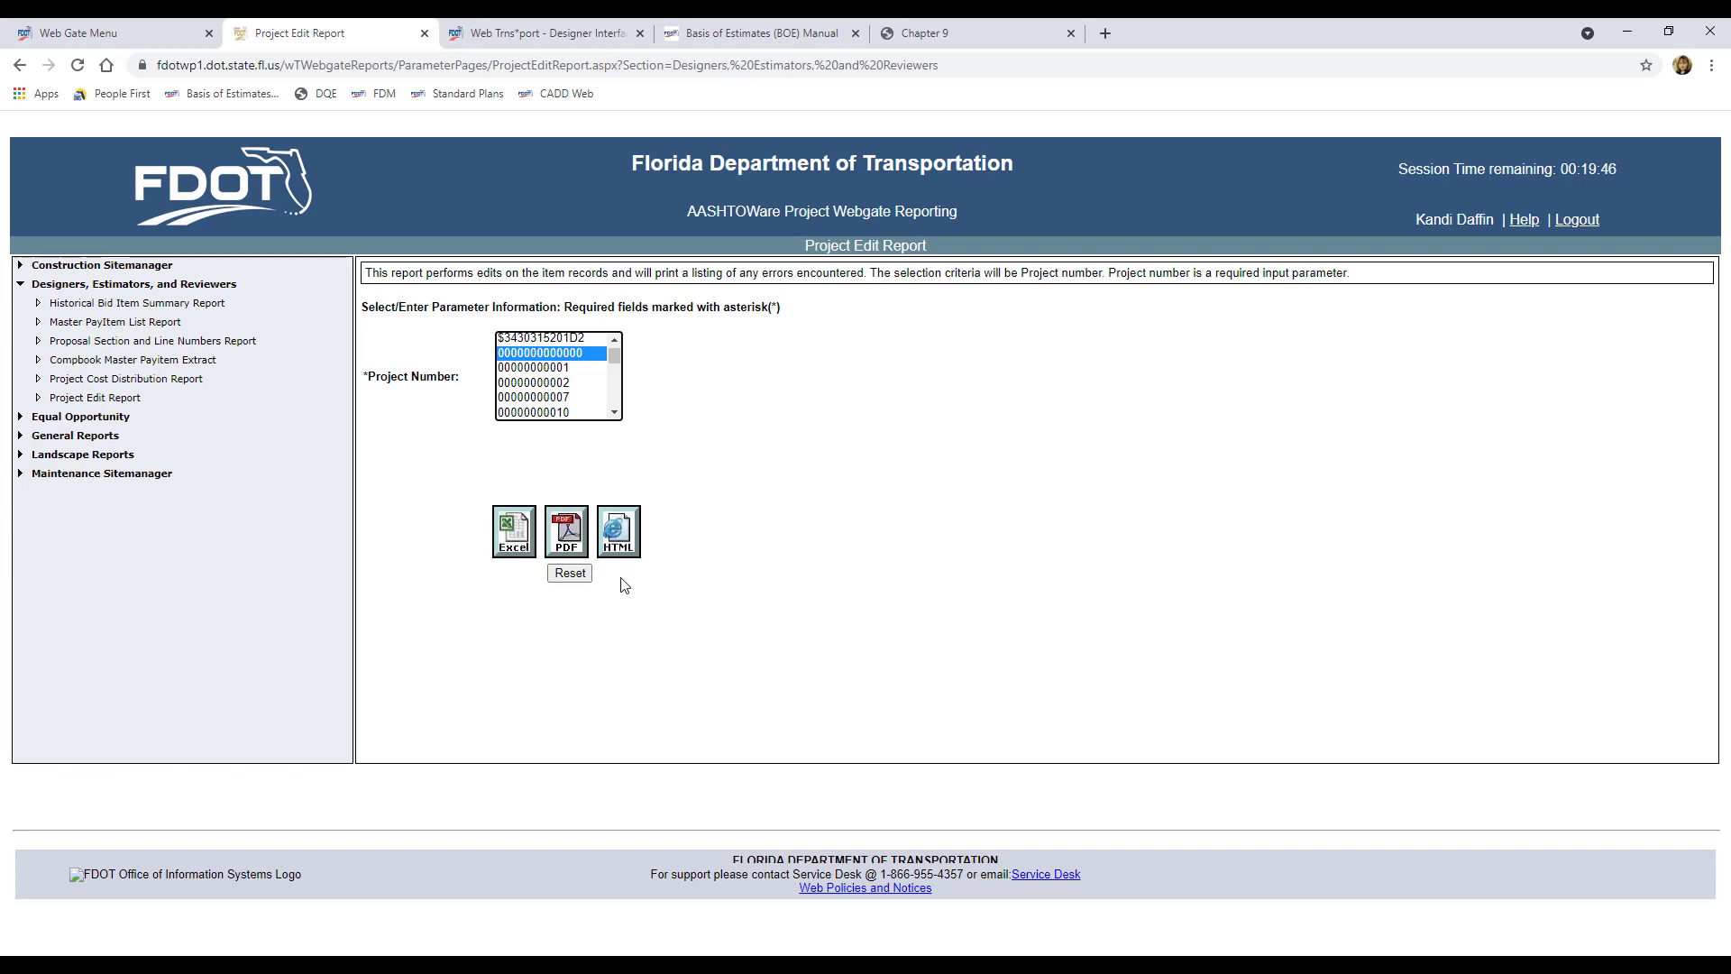
left_click(568, 540)
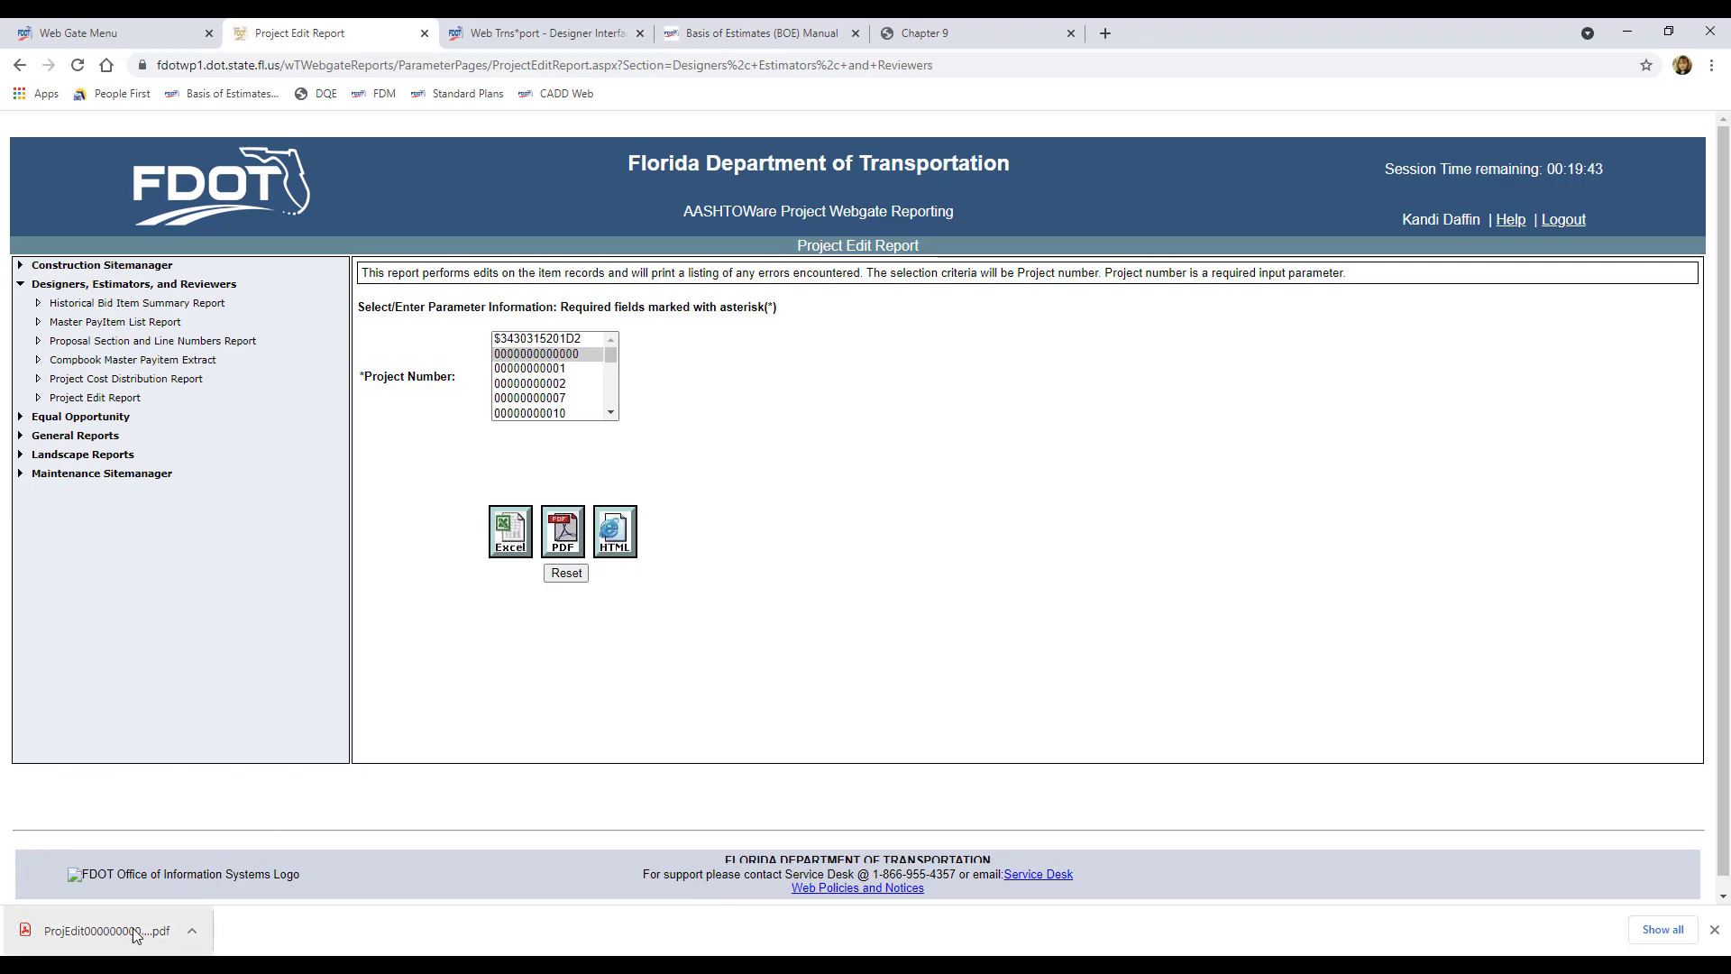
Step: Open the downloaded Project Edit Report PDF from Chrome's download bar
left_click(194, 936)
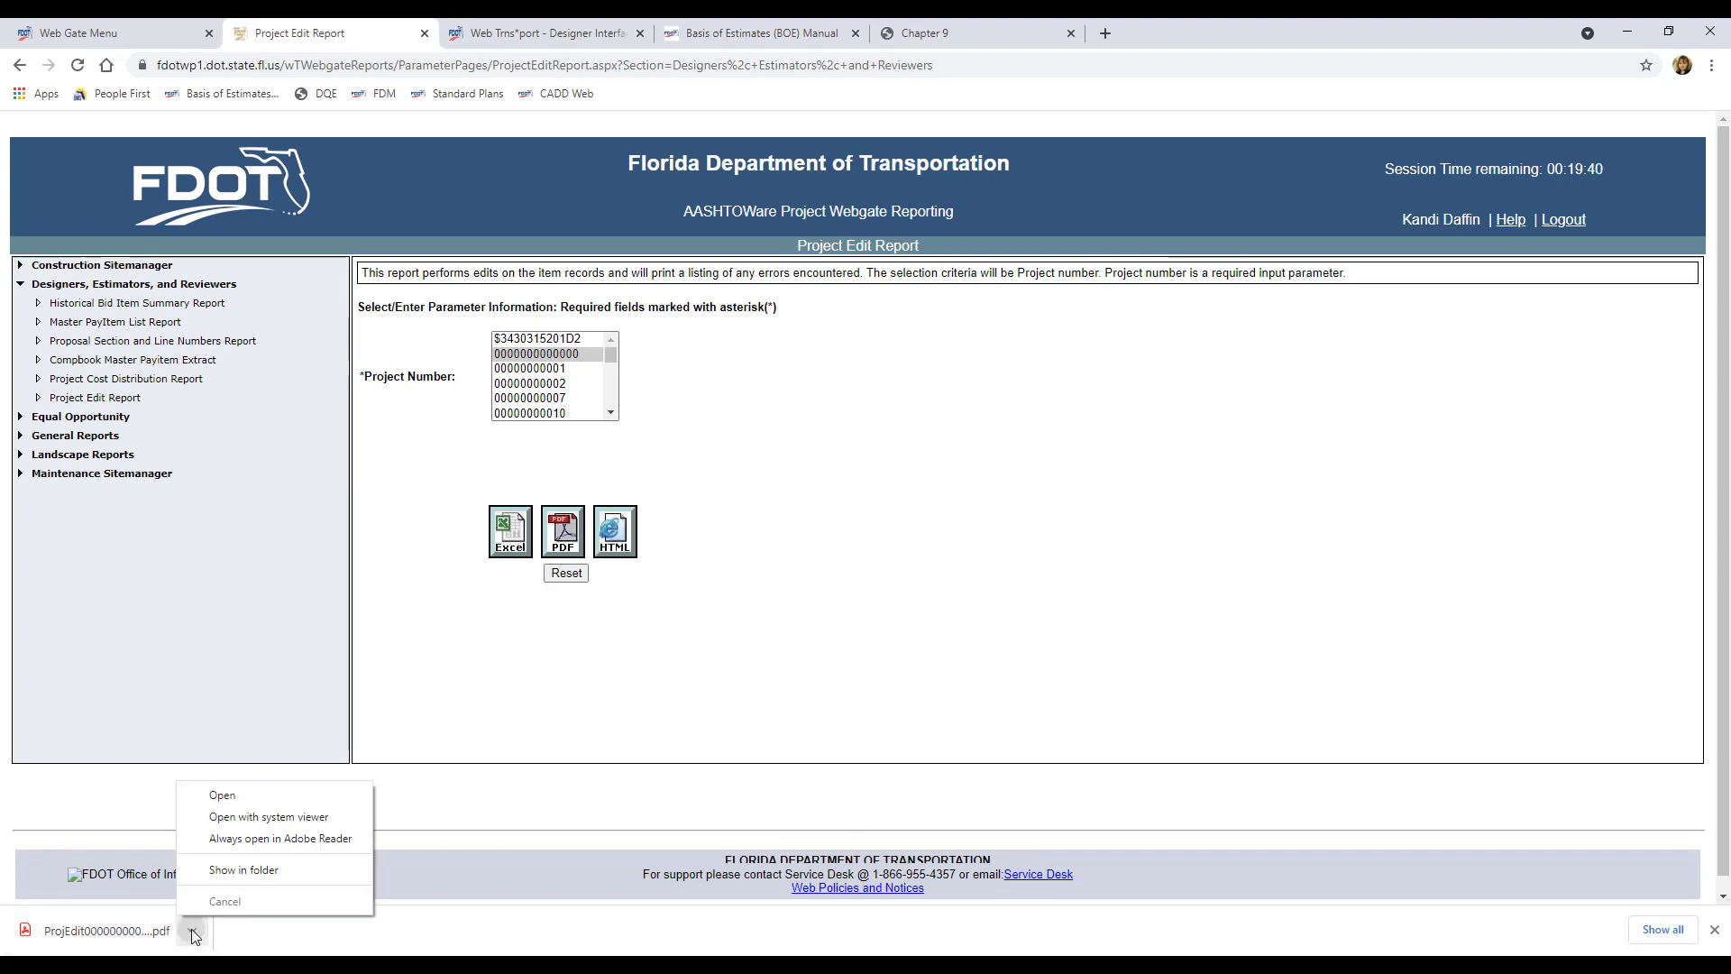
left_click(285, 873)
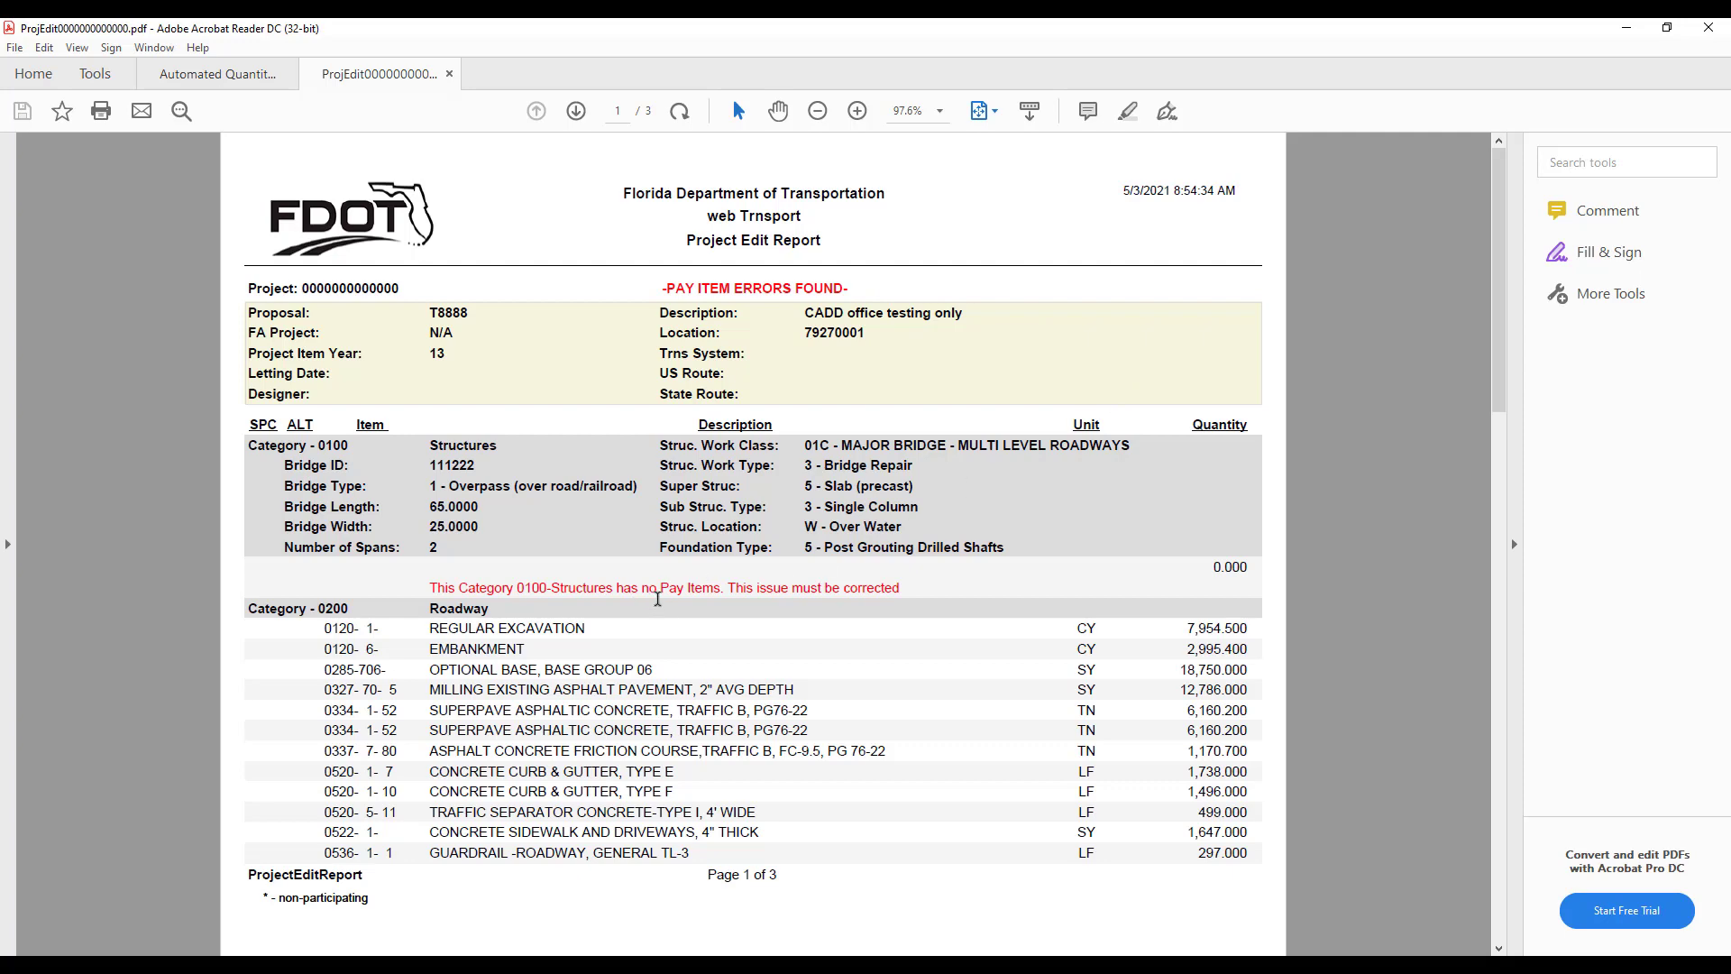
scroll(1069, 559, "down", 2)
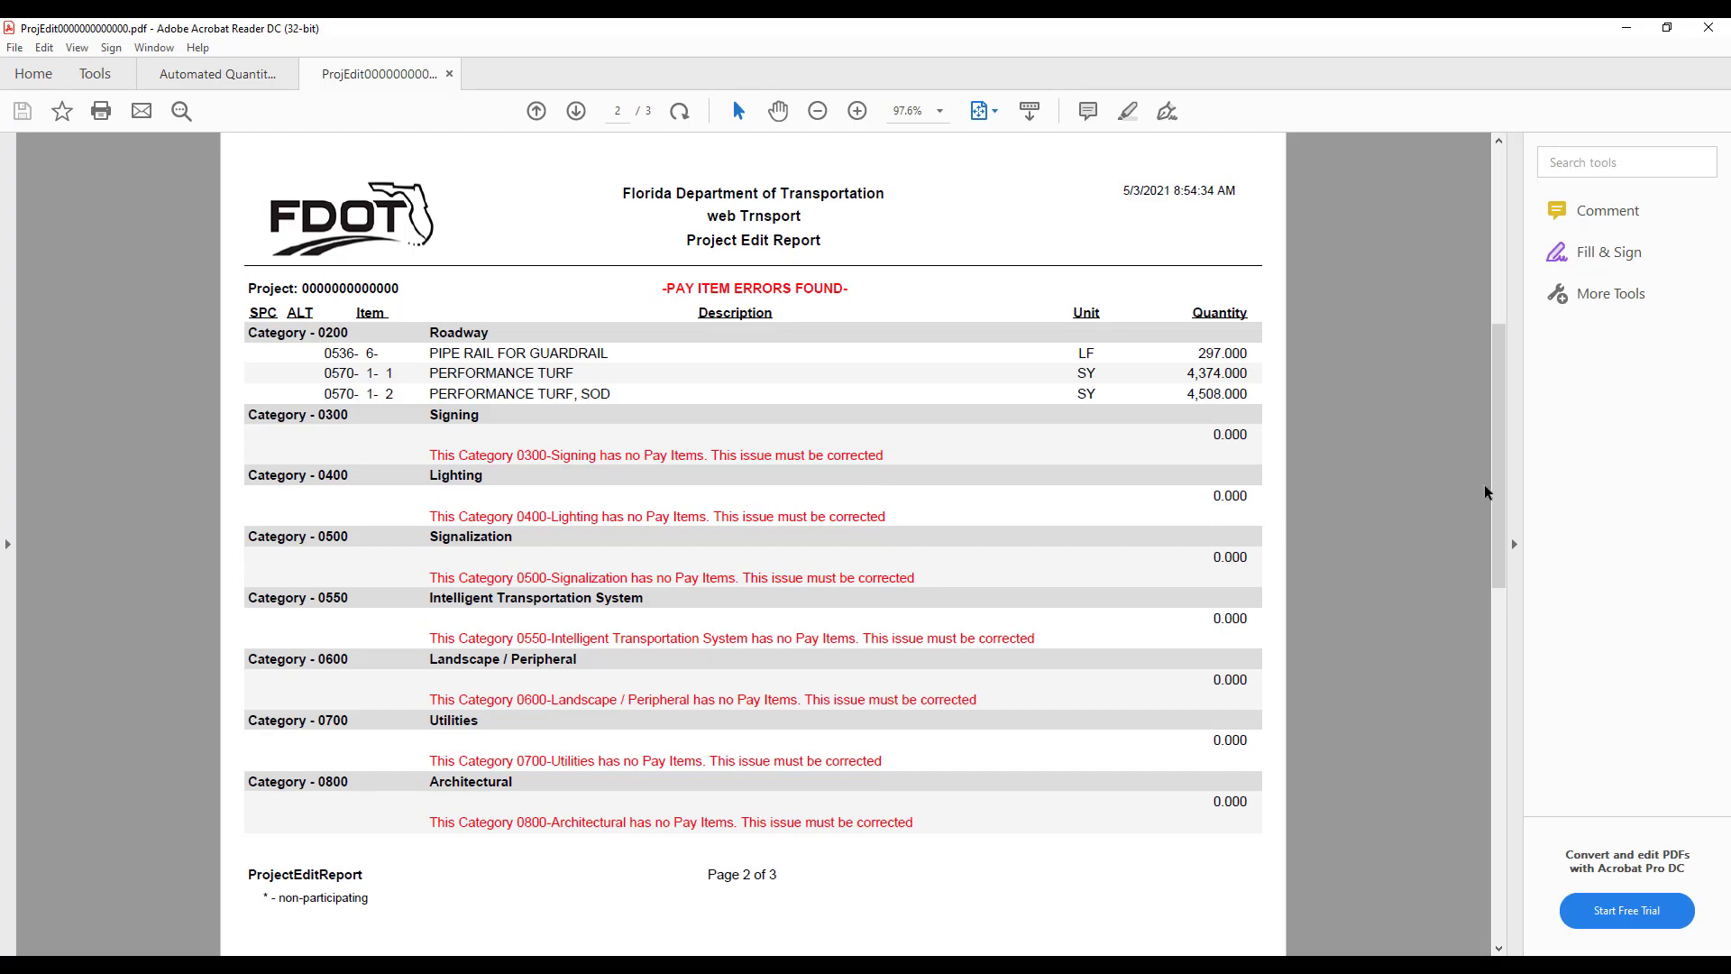
left_click_drag(1502, 458, 1479, 257)
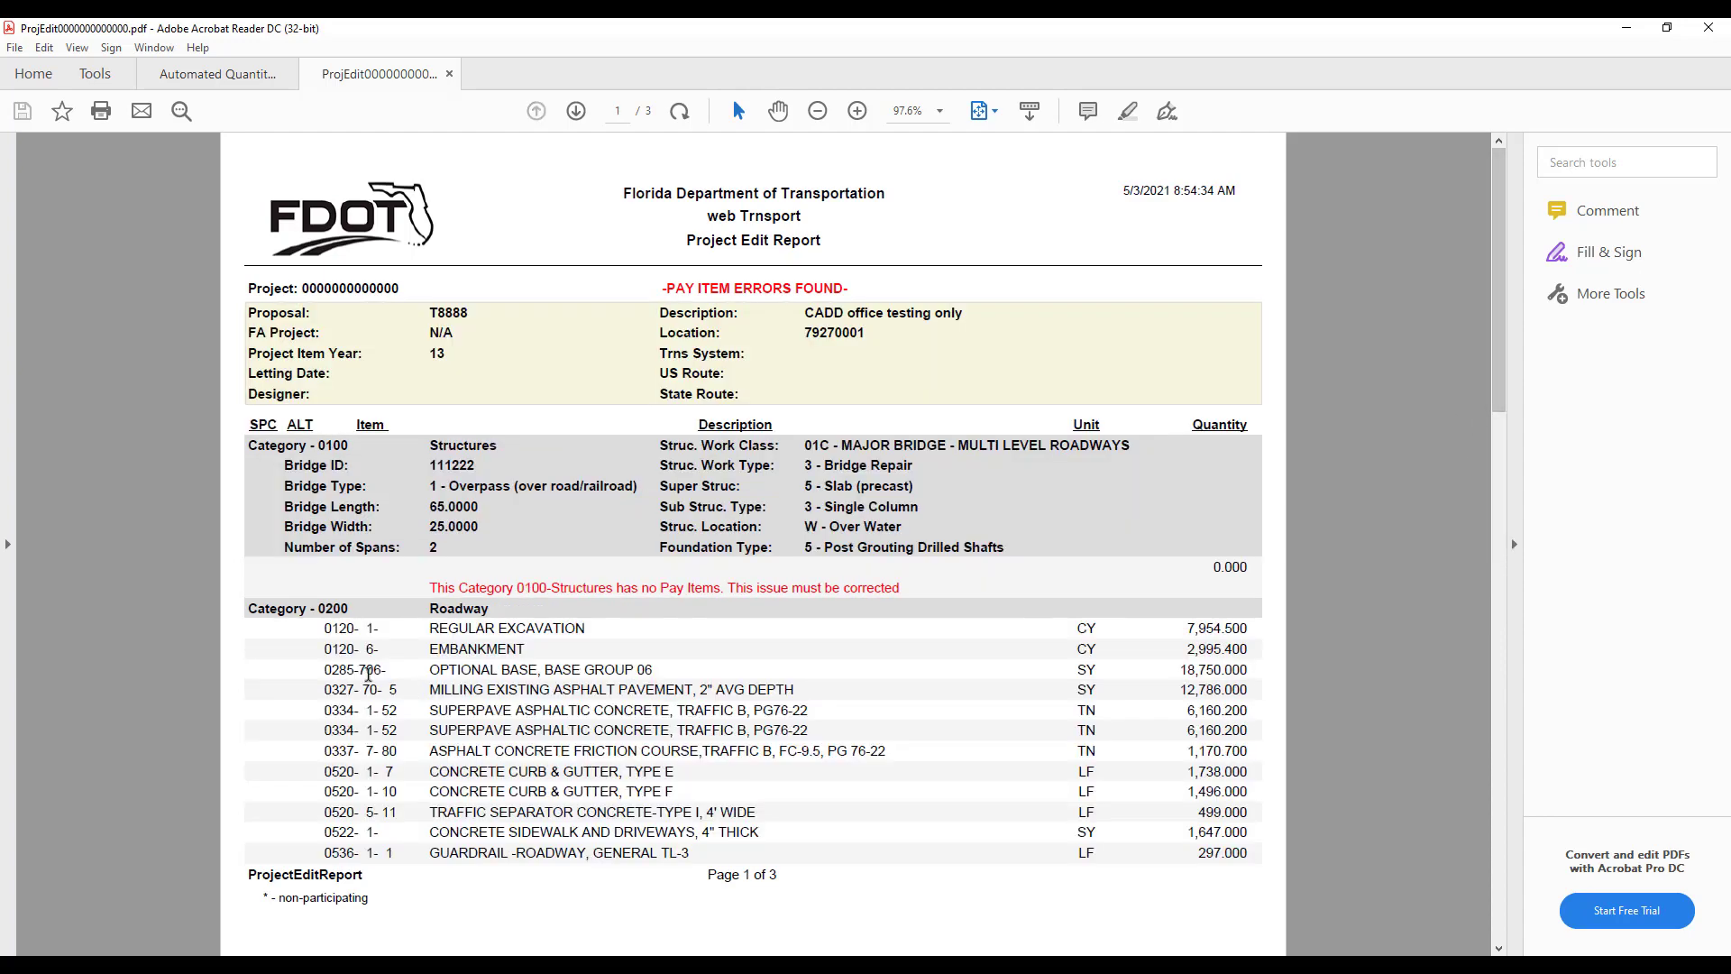